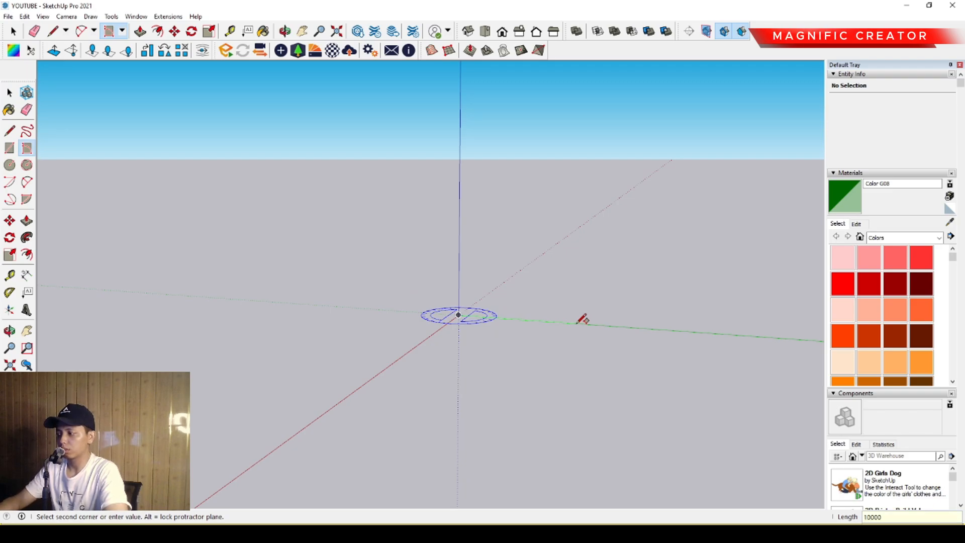
scroll(648, 276, "up", 2)
middle_click_drag(649, 275, 476, 338)
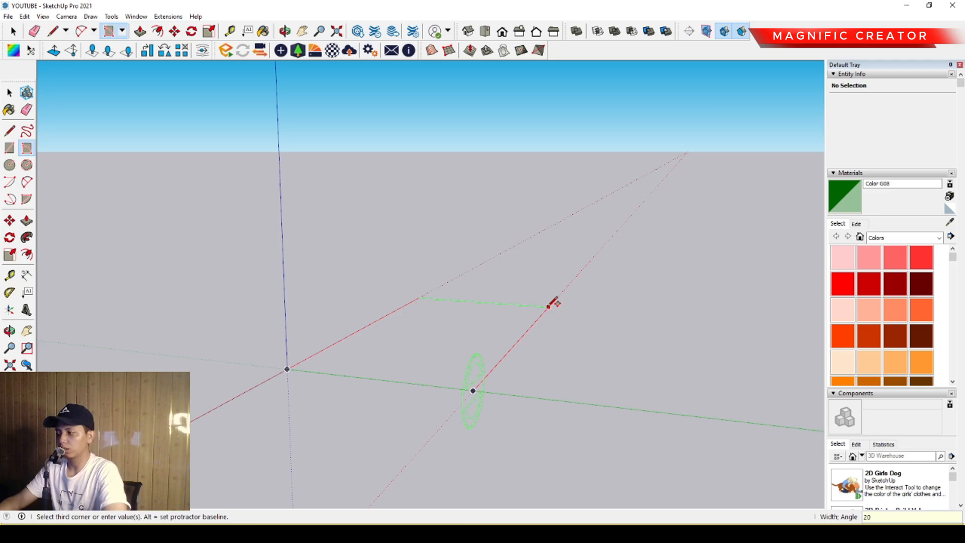
left_click(553, 304)
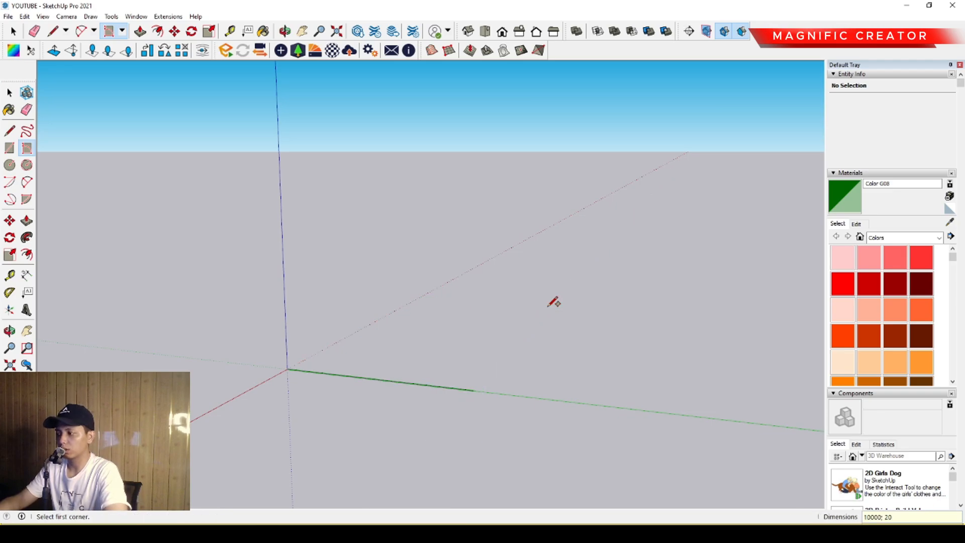
key("ctrl+z")
- Draw a flat 10000 by 20000 mm rectangle on the ground from the origin, with its 10000 mm side along the green axis
scroll(470, 420, "up", 1)
left_click(249, 358)
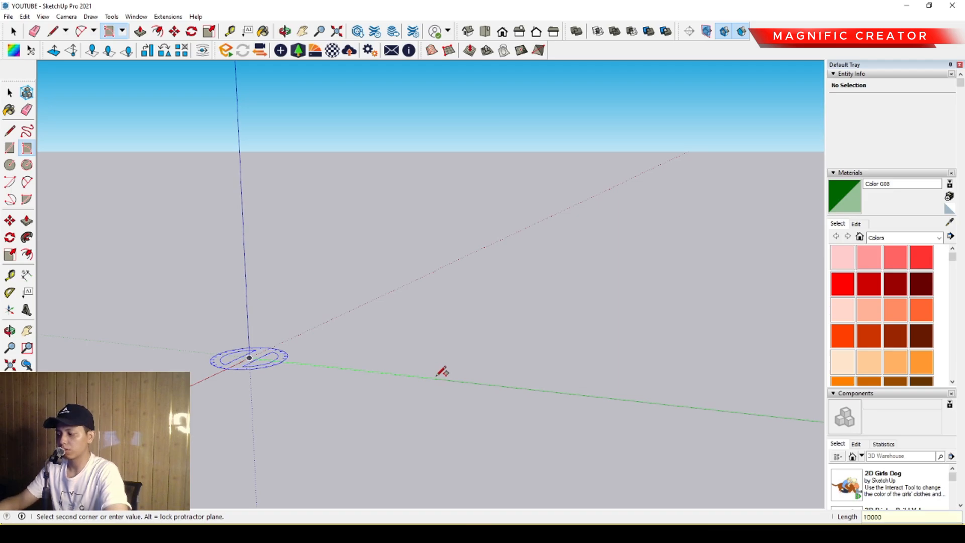
key("Return")
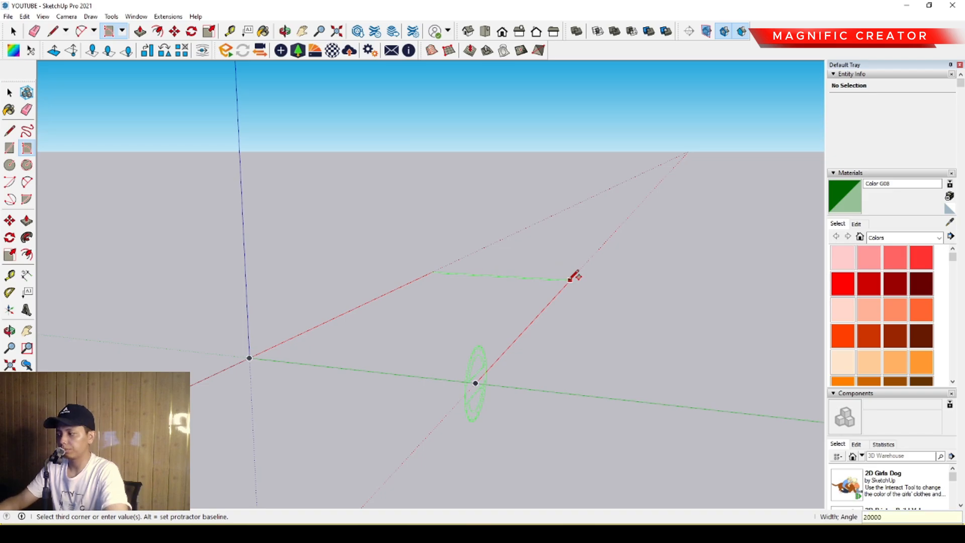
type("20000")
key("Return")
key("space")
- Push/Pull the ground rectangle upward by 300 mm into a slab
scroll(444, 354, "up", 4)
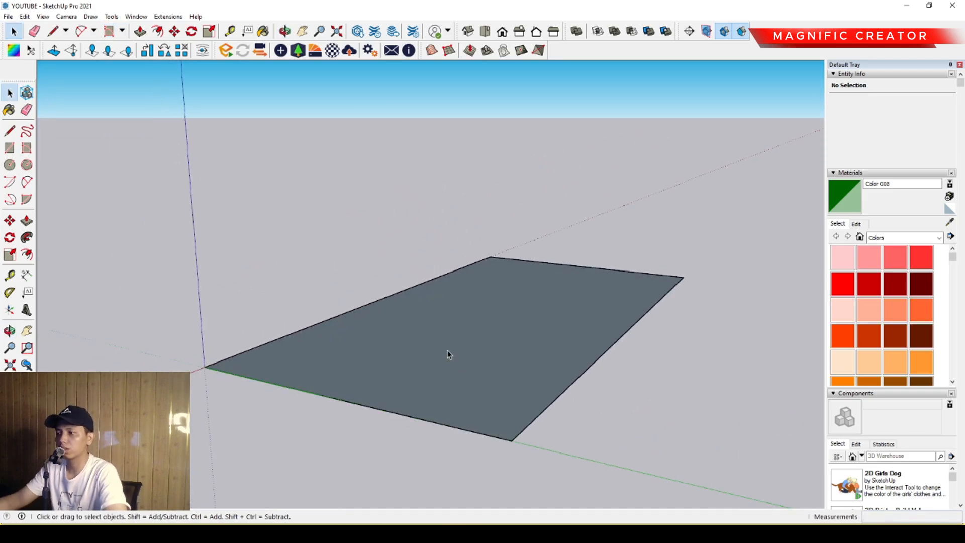
middle_click_drag(350, 359, 366, 355)
scroll(357, 357, "up", 1)
left_click(27, 221)
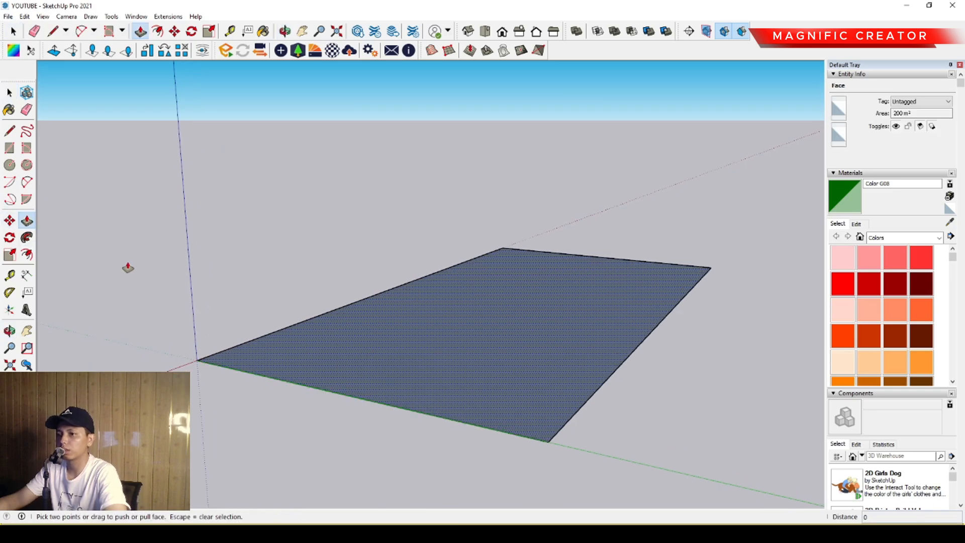
left_click(295, 366)
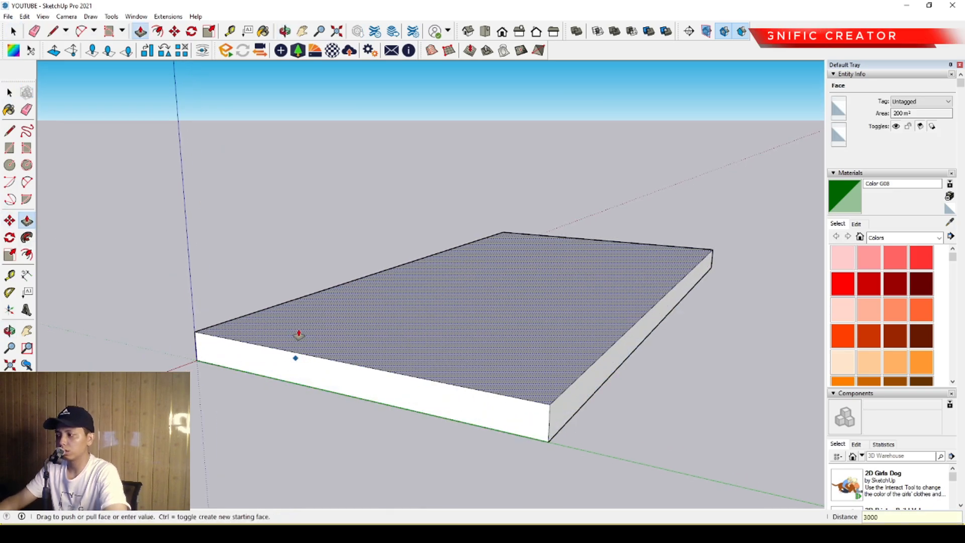
key("BackSpace")
key("Return")
key("space")
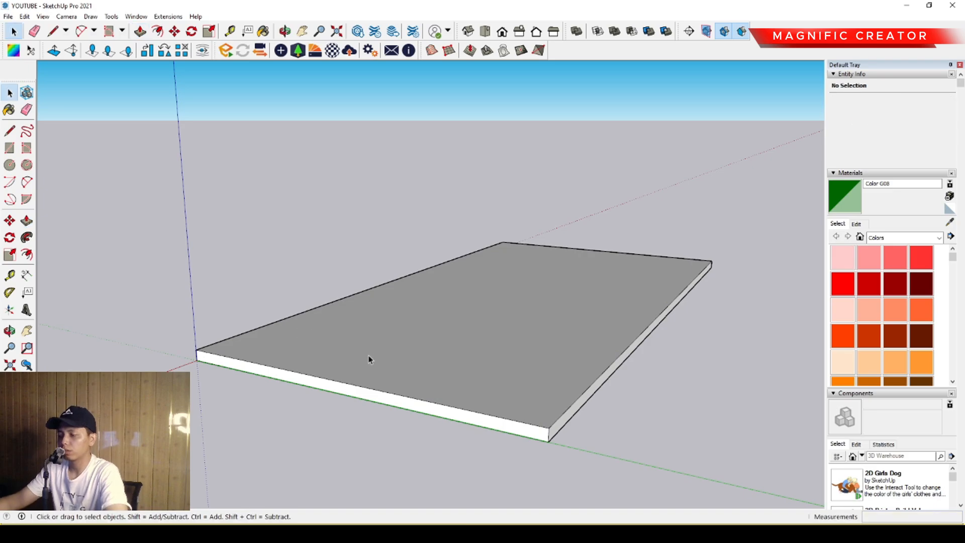
- Select all the slab's connected geometry and make it a group
triple_click(375, 352)
right_click(375, 352)
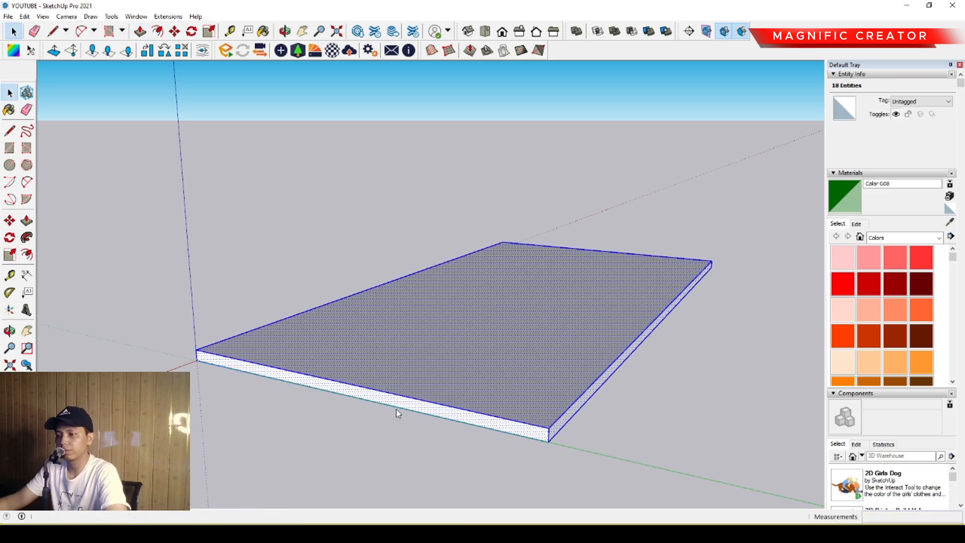
left_click(402, 442)
- Copy the slab group 5000 mm straight up along the blue axis
scroll(322, 367, "down", 3)
middle_click_drag(321, 368, 64, 282, "shift")
left_click(10, 221)
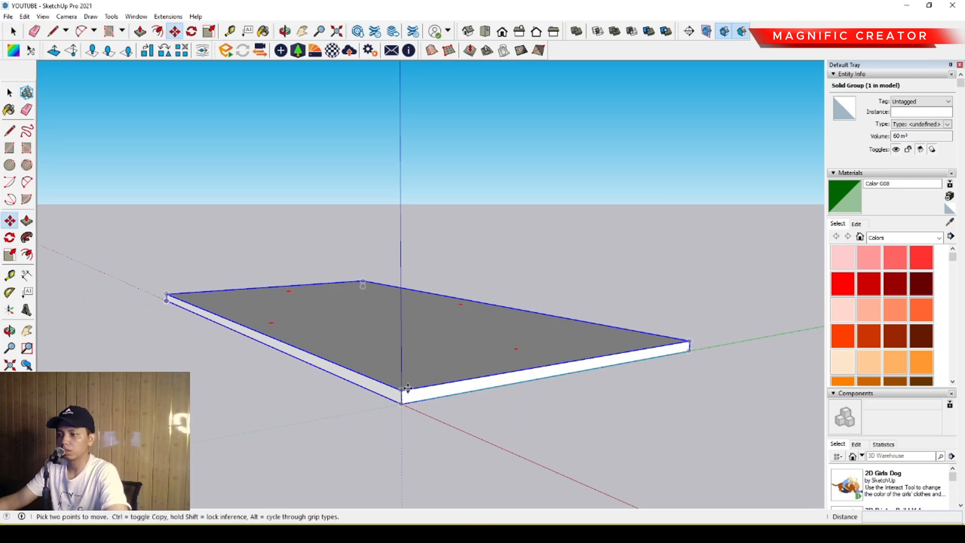
left_click(402, 389)
key("ctrl")
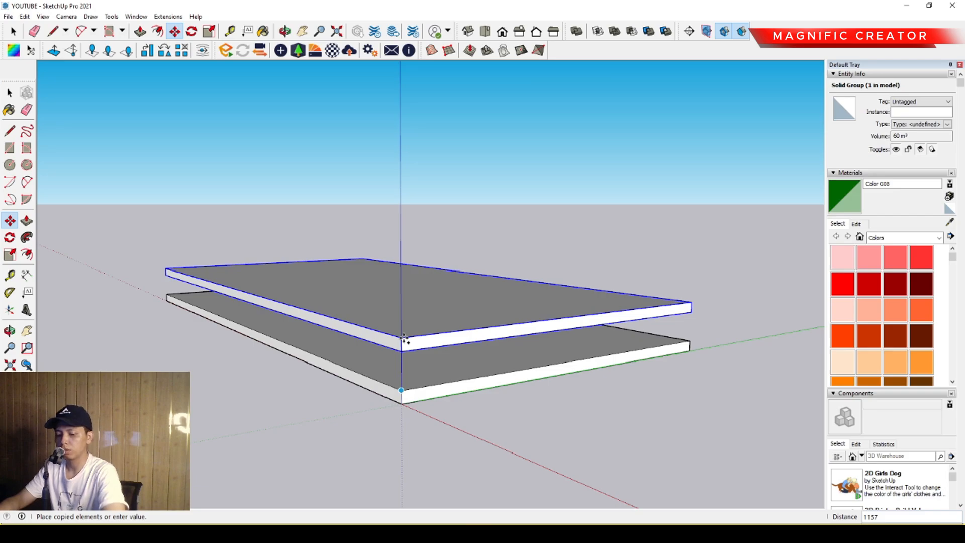
type("5000")
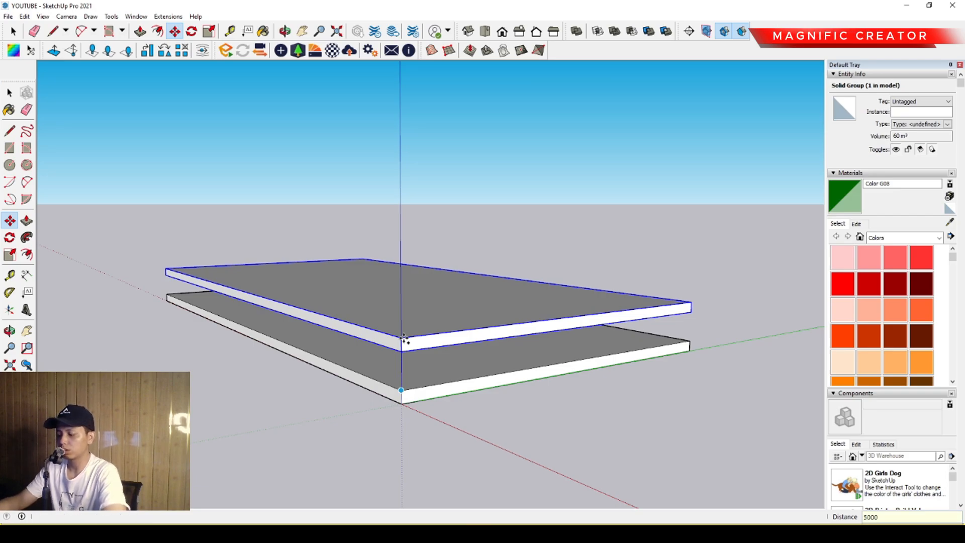
key("Return")
key("space")
- Draw a 20000 by 10000 mm rectangle over the upper slab's top face, from corner to opposite corner
middle_click_drag(395, 337, 284, 196)
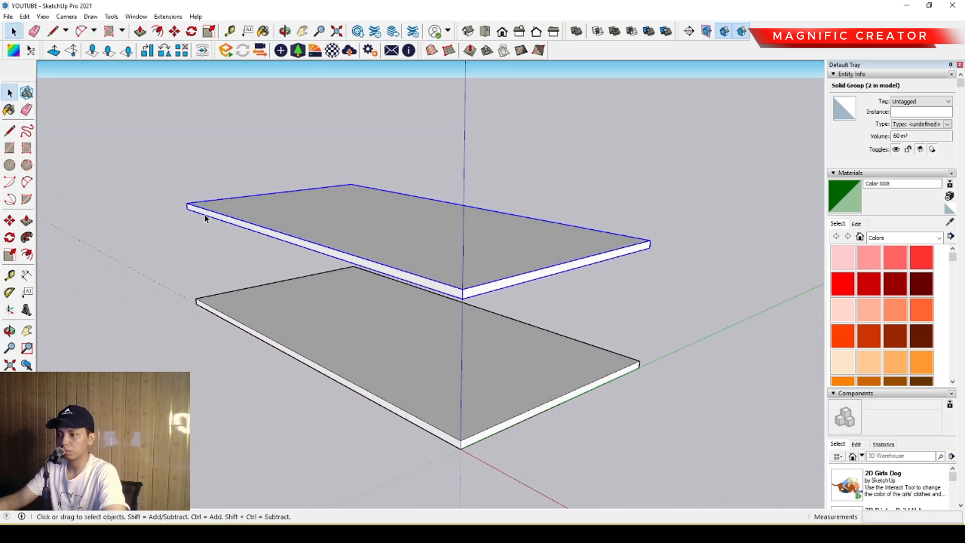
middle_click_drag(205, 217, 197, 213)
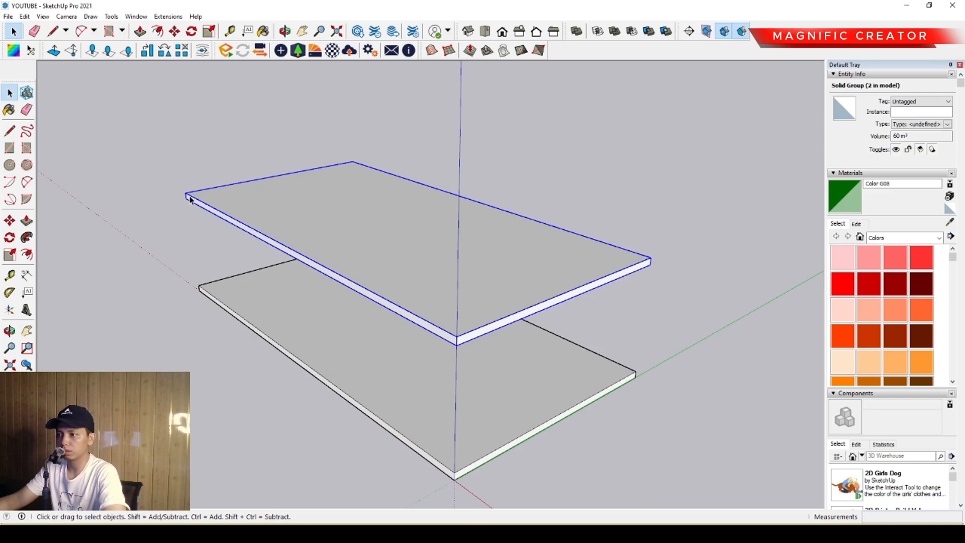
left_click(9, 147)
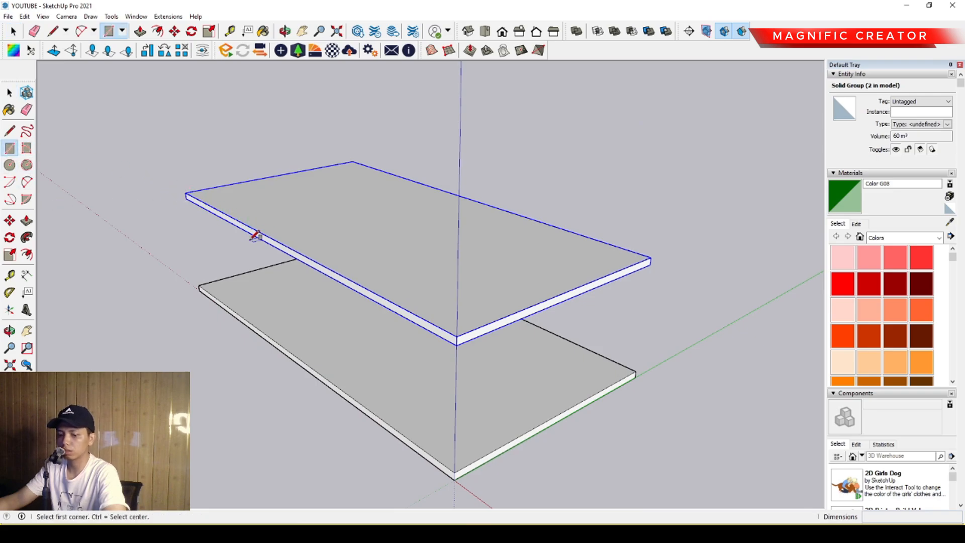
left_click(186, 193)
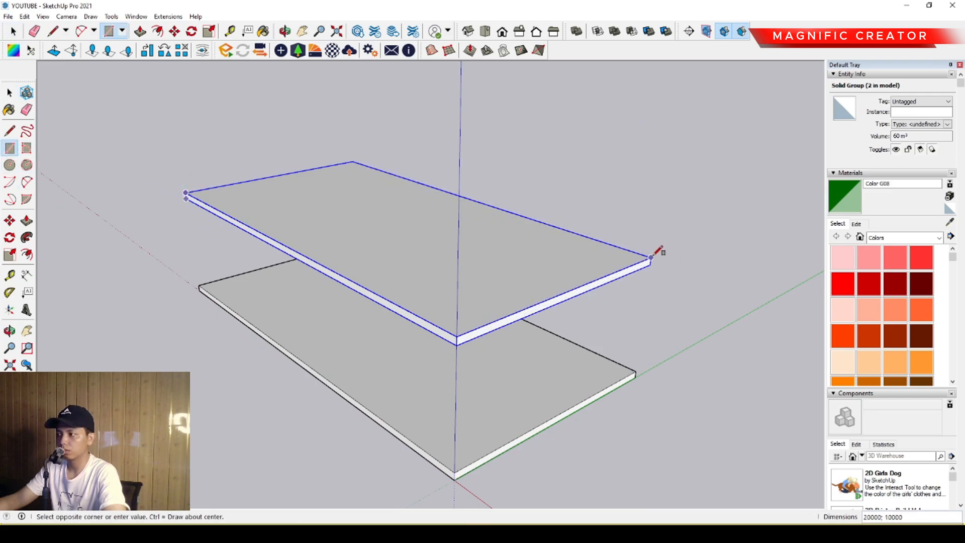
key("space")
middle_click_drag(650, 261, 489, 319)
- Offset the edges of the rectangle on the upper slab outward to form a narrow border around it
double_click(506, 299)
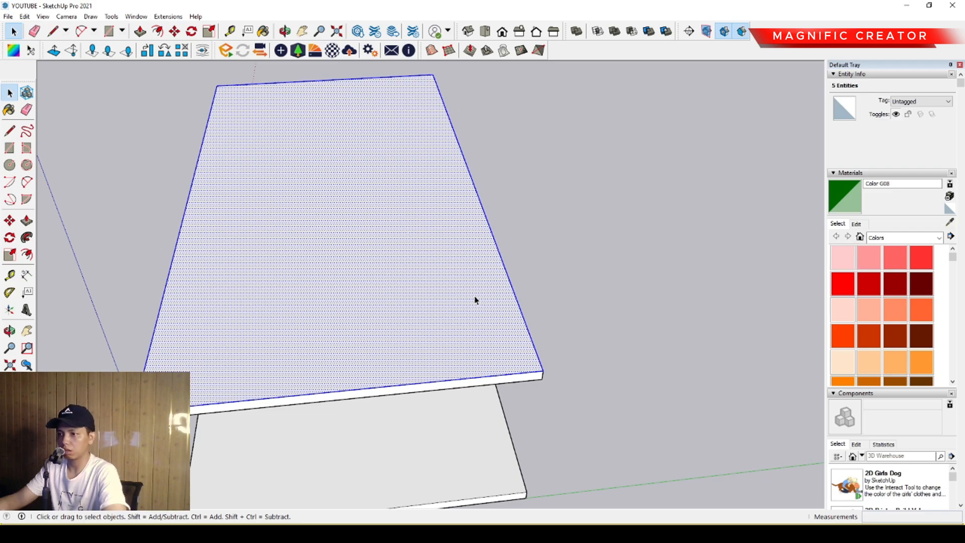
mouse_move(499, 308)
middle_mouse_down()
mouse_move(500, 322)
mouse_move(510, 313)
middle_mouse_up()
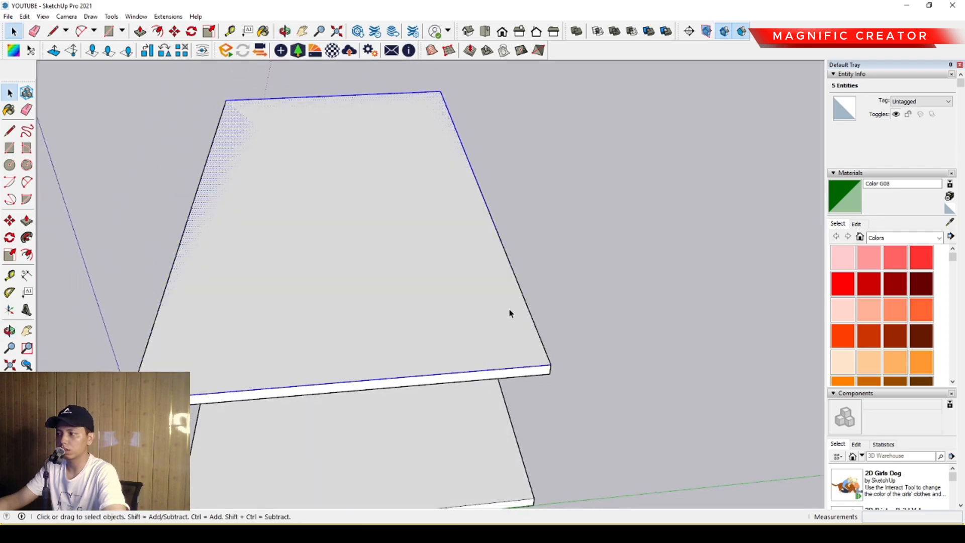
key("f")
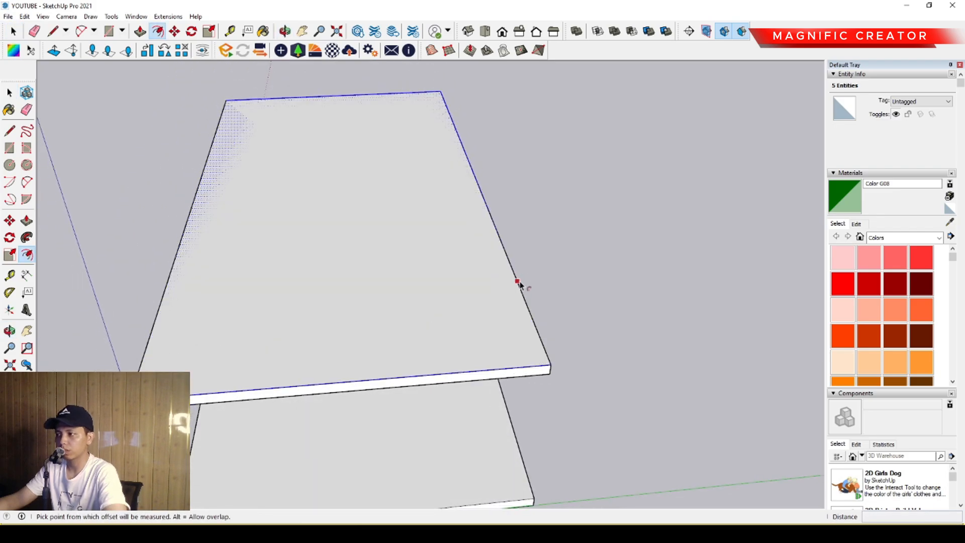
left_click(516, 278)
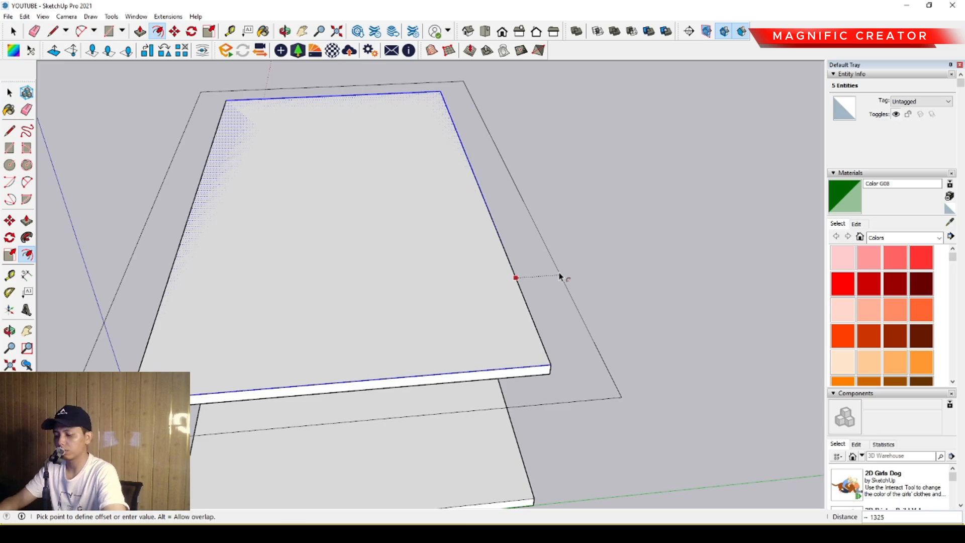
key("BackSpace")
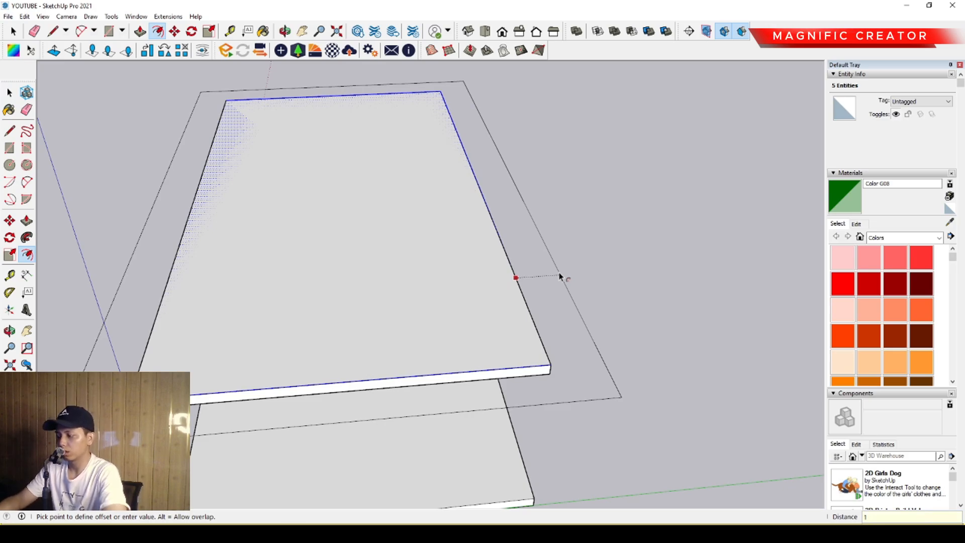
key("Return")
key("space")
- Delete the inner rectangle face on the upper slab, keeping only the border face
left_click(523, 306)
scroll(523, 305, "up", 5)
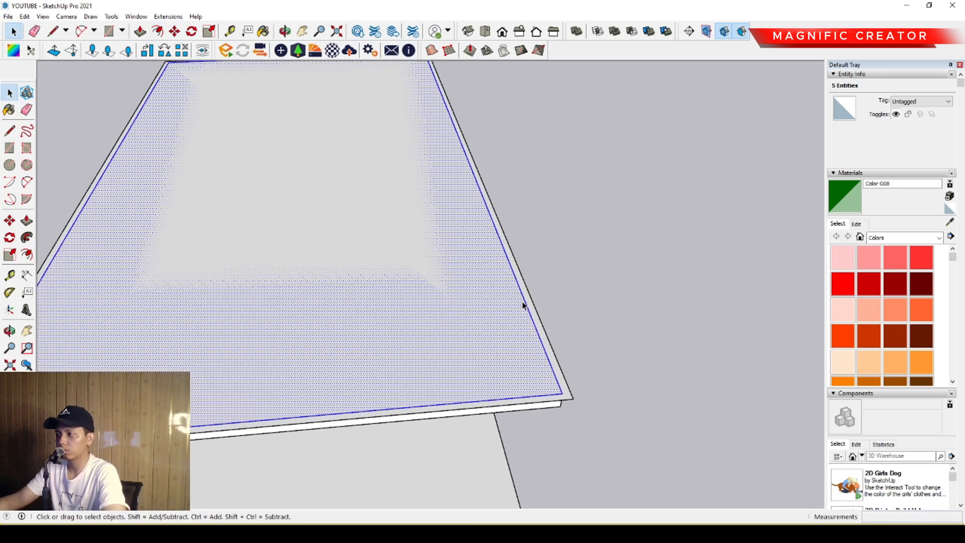
key("Delete")
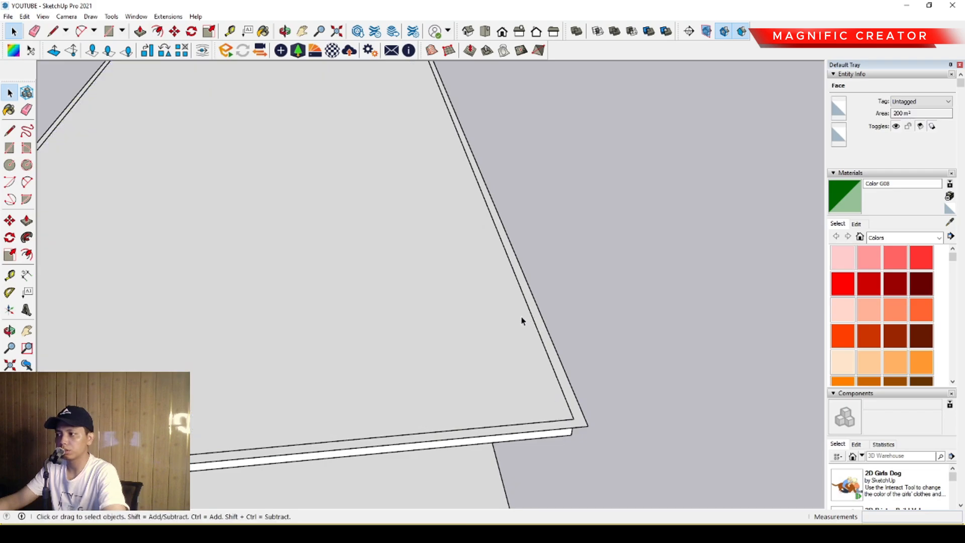
- Push/Pull the border face downward to form walls hanging around the upper slab
scroll(498, 304, "down", 4)
middle_click_drag(510, 379, 409, 300)
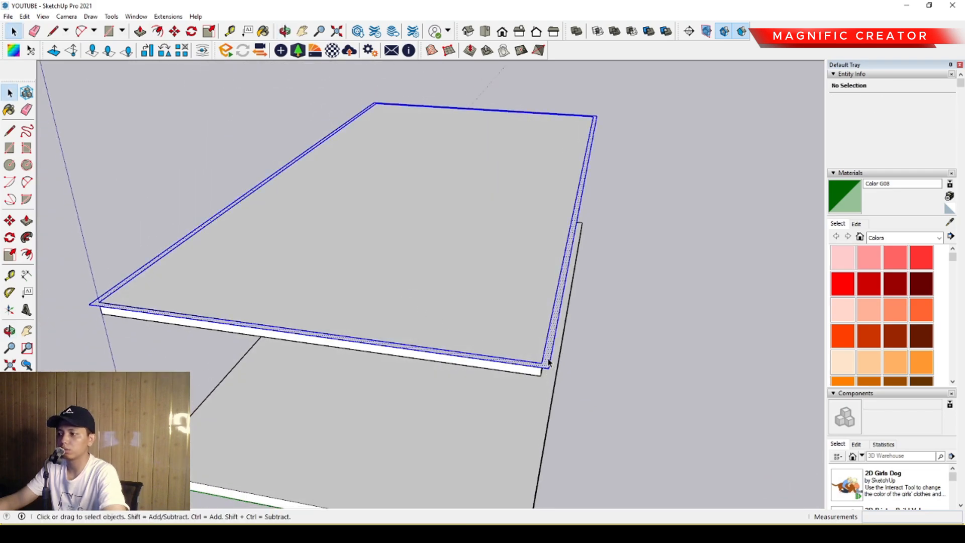
left_click(26, 221)
left_click(547, 366)
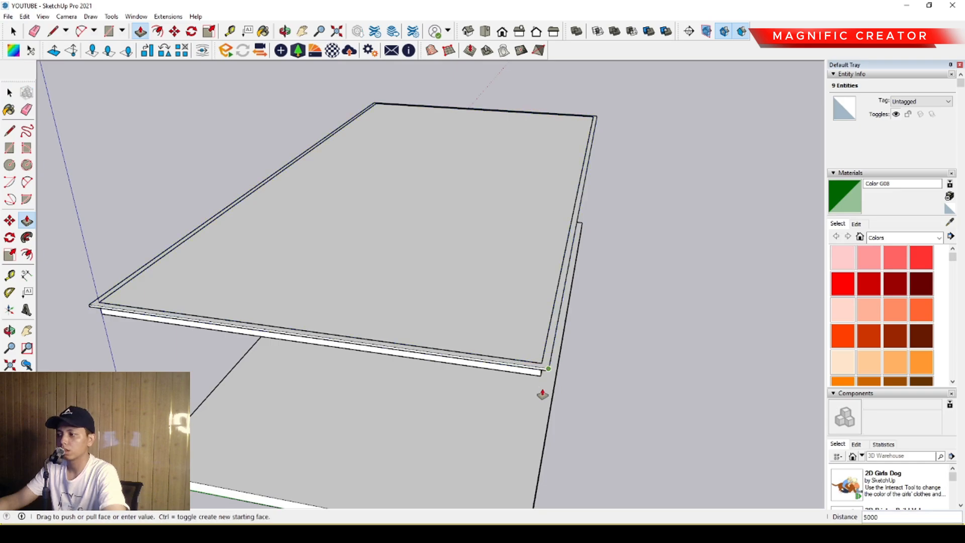
middle_click_drag(532, 452, 454, 323)
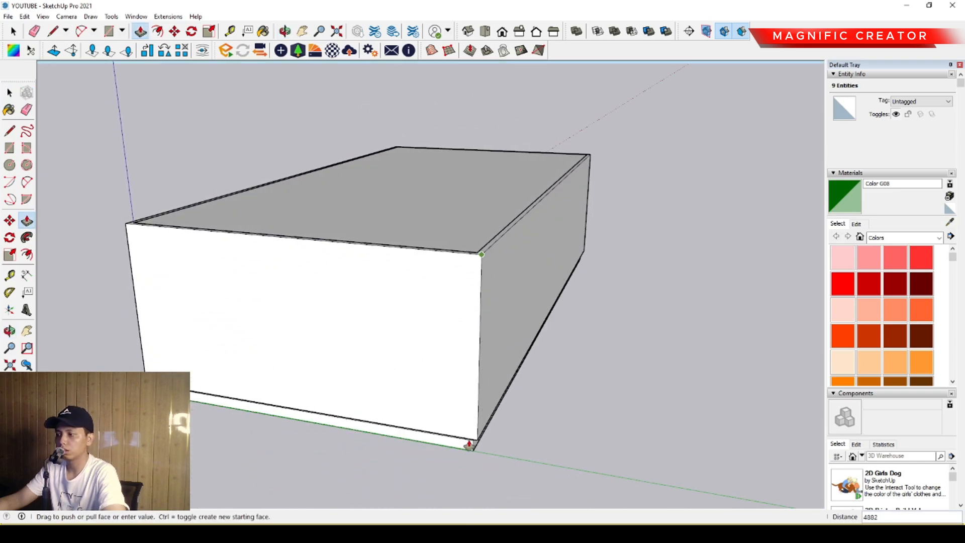
middle_click_drag(469, 444, 455, 334)
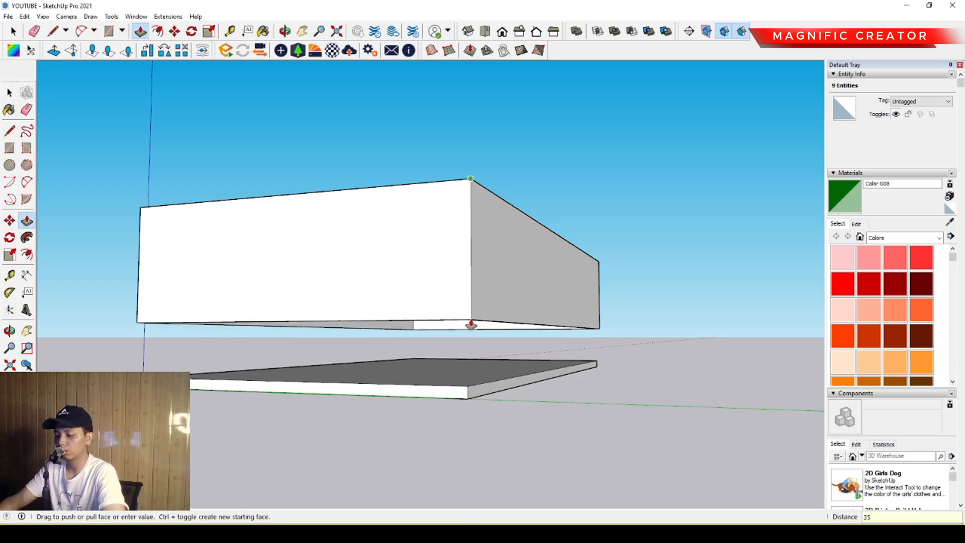
key("Return")
key("space")
- Push/Pull the walls' top face up by 800 mm to form a parapet above the upper slab
scroll(282, 304, "down", 2)
middle_click_drag(279, 304, 478, 321)
scroll(569, 349, "up", 3)
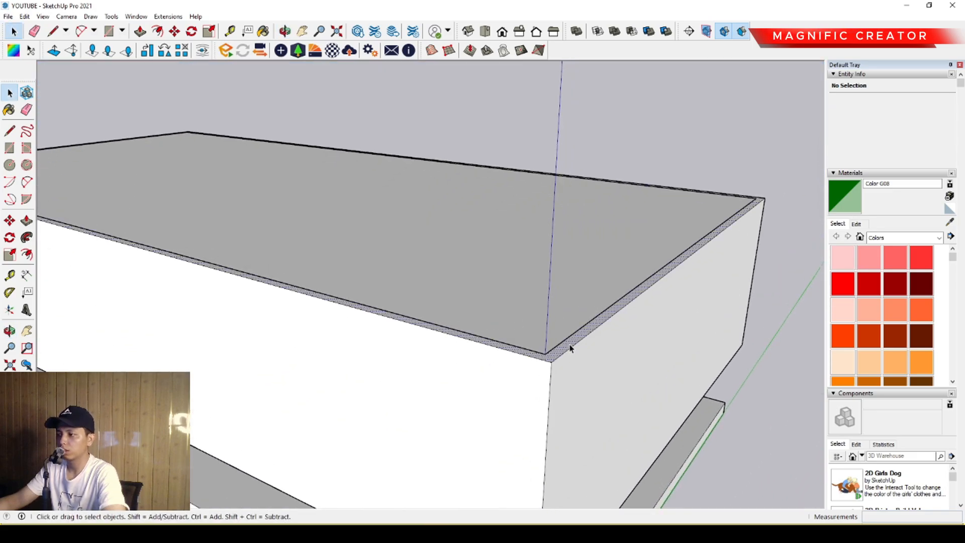
key("p")
left_click(582, 339)
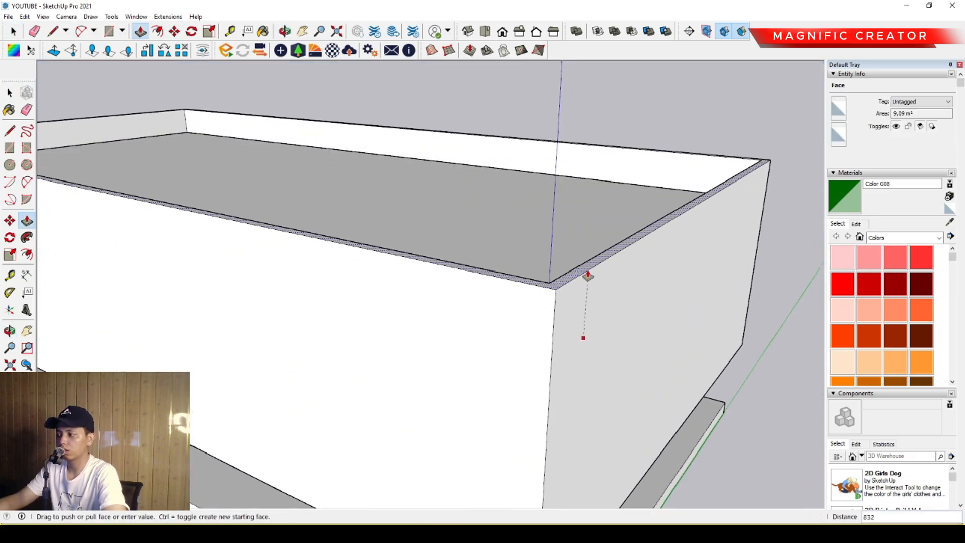
type("8000")
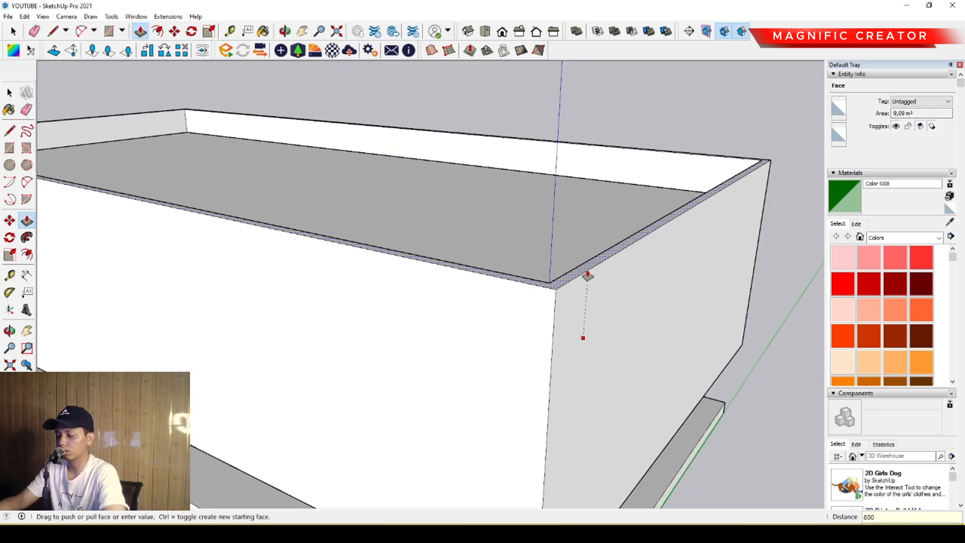
key("Return")
key("space")
- Select all the connected wall and parapet geometry and make it a group
scroll(553, 301, "down", 5)
middle_click_drag(478, 333, 493, 309)
triple_click(493, 305)
key("g")
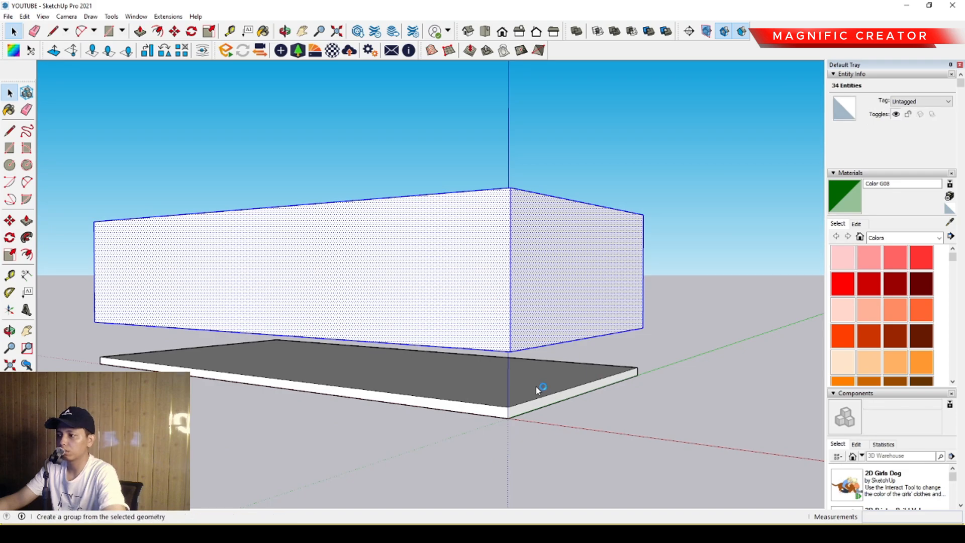
- Open the wall group for editing and draw an opening rectangle on the long wall, rising from its bottom edge near the corner
scroll(458, 308, "up", 3)
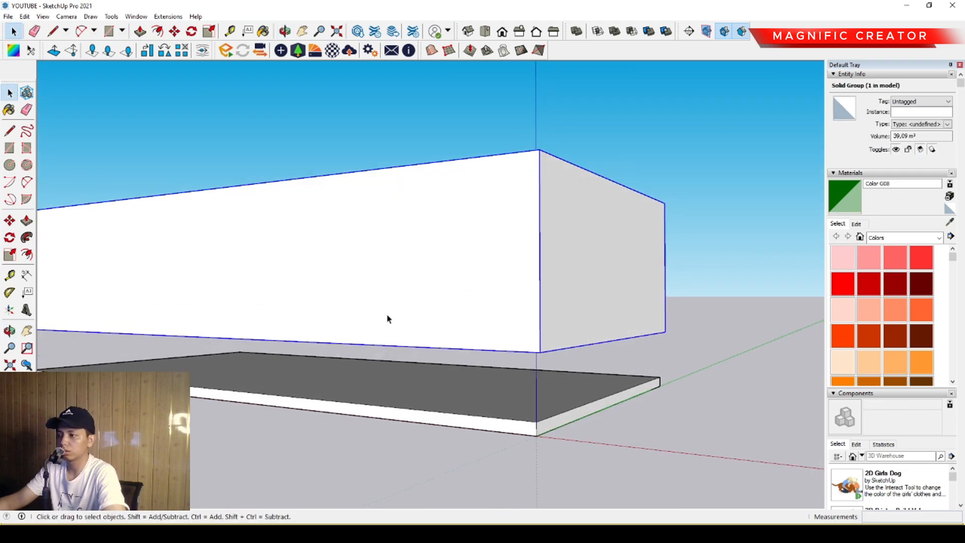
middle_click_drag(387, 319, 556, 316)
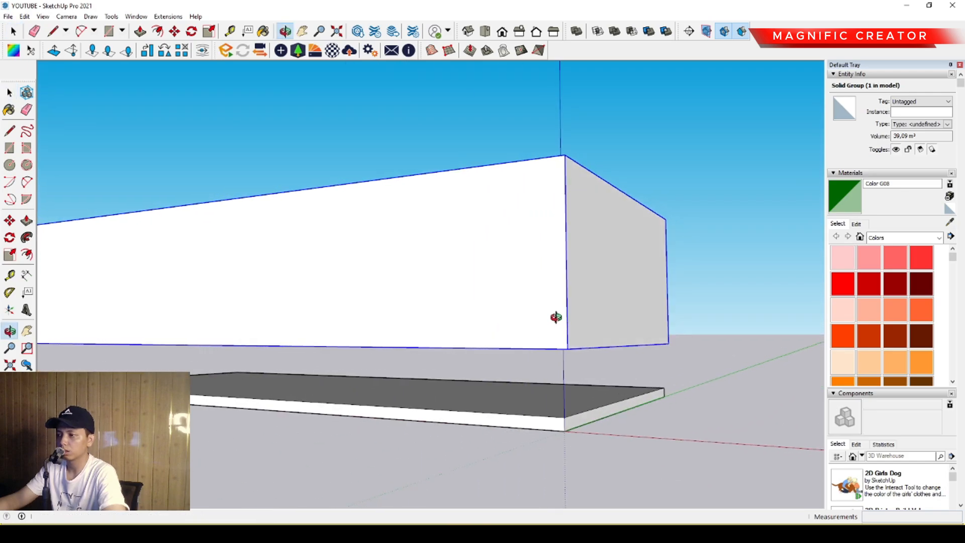
triple_click(417, 327)
key("r")
left_click(344, 345)
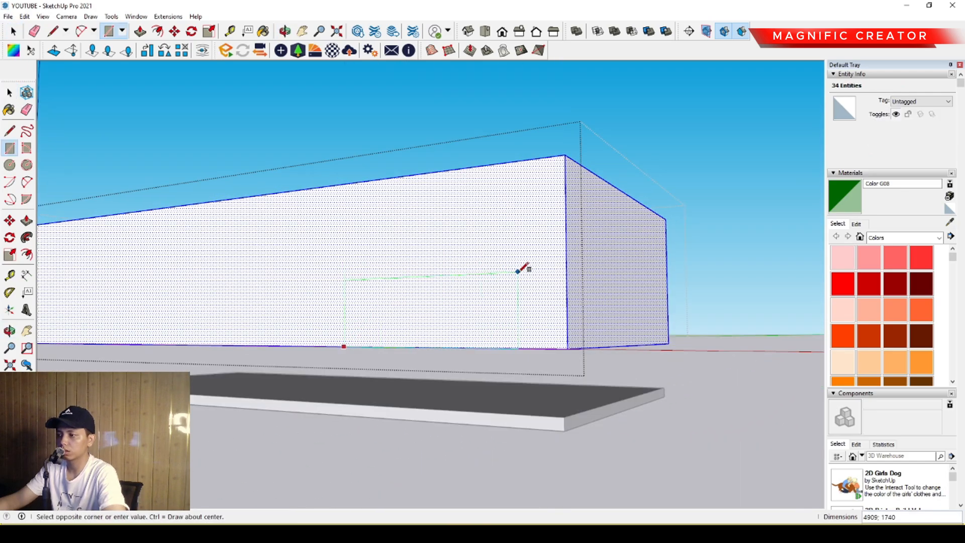
left_click(544, 248)
key("space")
middle_click_drag(520, 291, 394, 304)
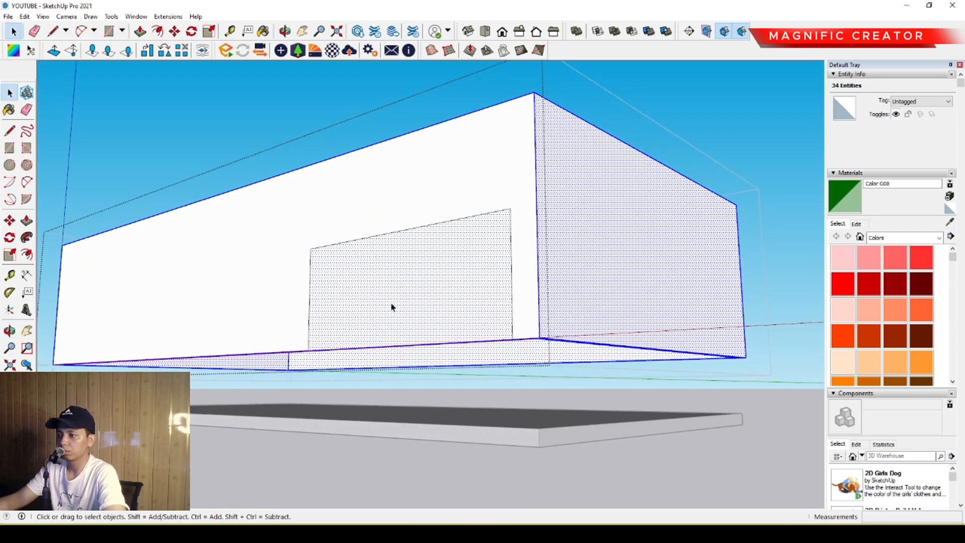
- Push/Pull the rectangle on the long wall through the wall's thickness to cut the opening
left_click(391, 304)
key("p")
key("space")
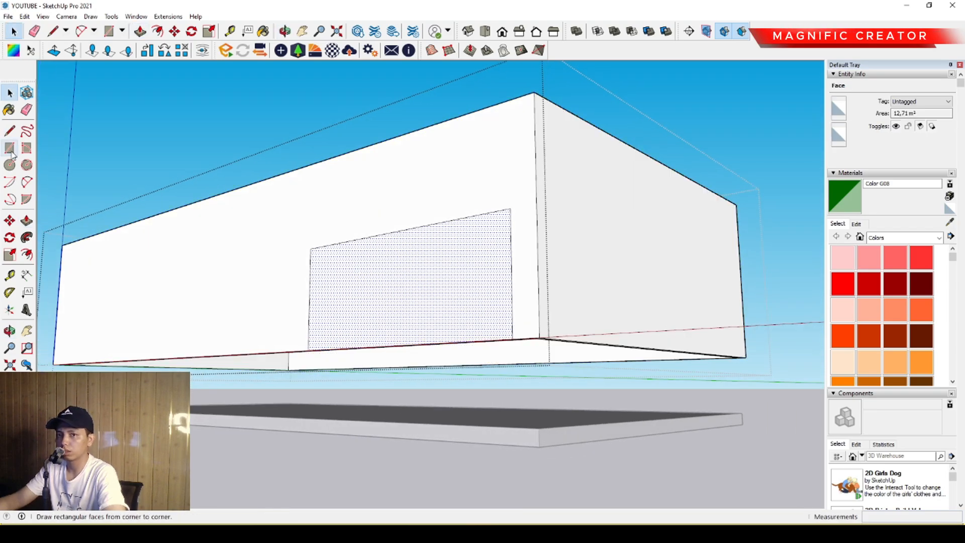
key("p")
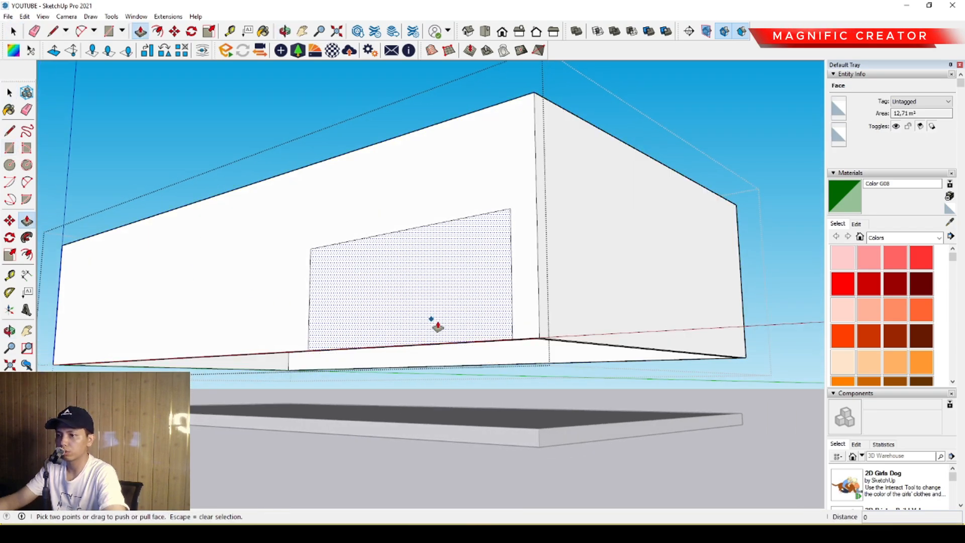
left_click(433, 323)
scroll(427, 312, "up", 3)
left_click(469, 335)
key("space")
- Push/Pull the opening's jamb toward the near corner, leaving a 150 mm wall strip, and erase the leftover edge
scroll(576, 283, "up", 1)
middle_click_drag(576, 283, 670, 263)
scroll(640, 279, "up", 1)
scroll(623, 263, "up", 1)
left_click(617, 254)
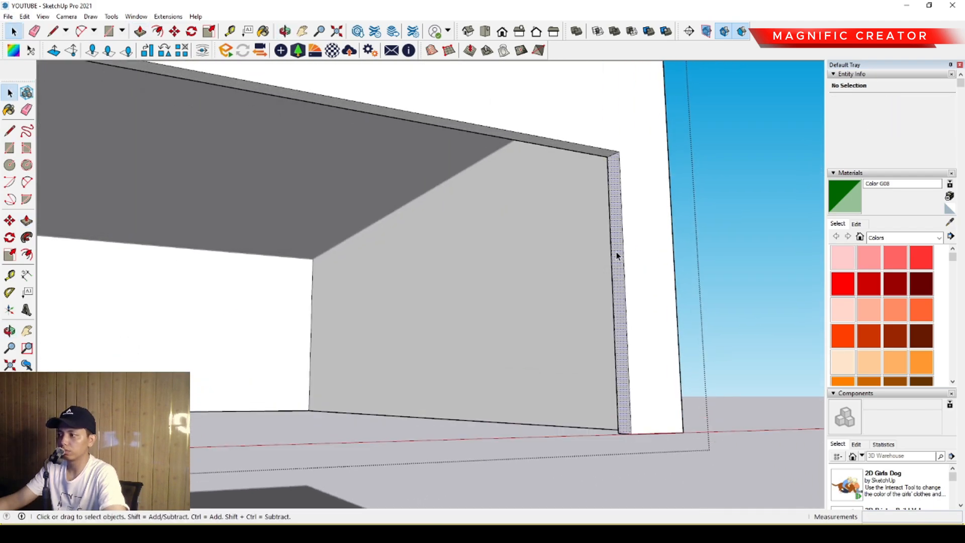
key("p")
left_click(616, 240)
left_click(656, 354)
key("space")
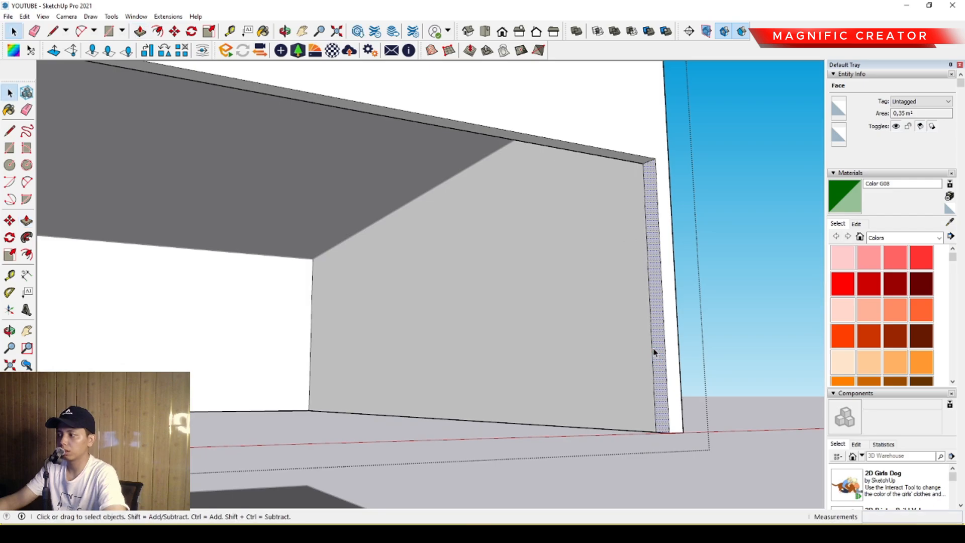
key("e")
scroll(635, 302, "down", 1)
key("space")
- Draw a 150 mm line from the opening's upper corner across to the wall's corner edge, closing off the narrow strip
scroll(623, 221, "down", 3)
mouse_move(604, 244)
middle_mouse_down()
mouse_move(416, 269)
mouse_move(306, 262)
middle_mouse_up()
scroll(305, 223, "up", 1)
scroll(305, 226, "up", 1)
key("l")
left_click(301, 206)
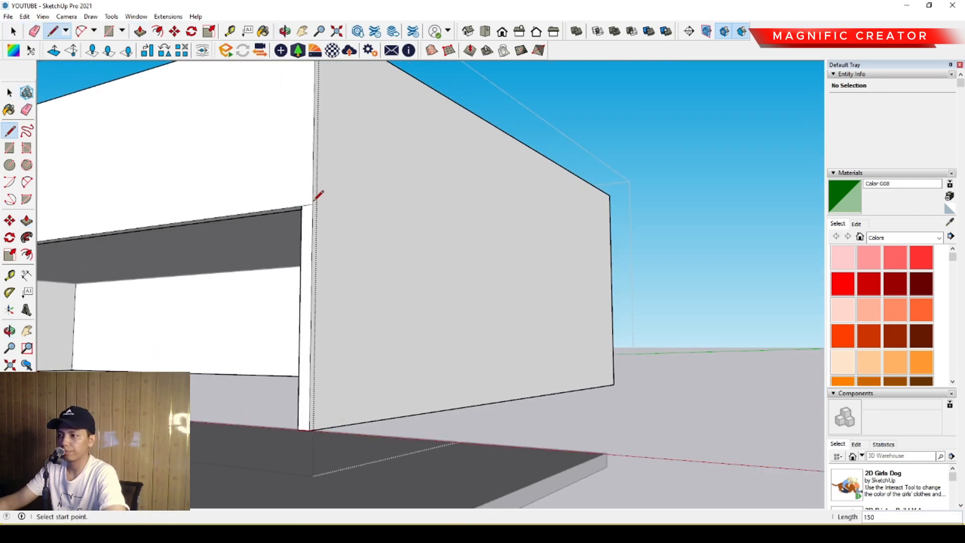
key("space")
scroll(320, 242, "down", 3)
scroll(445, 266, "up", 4)
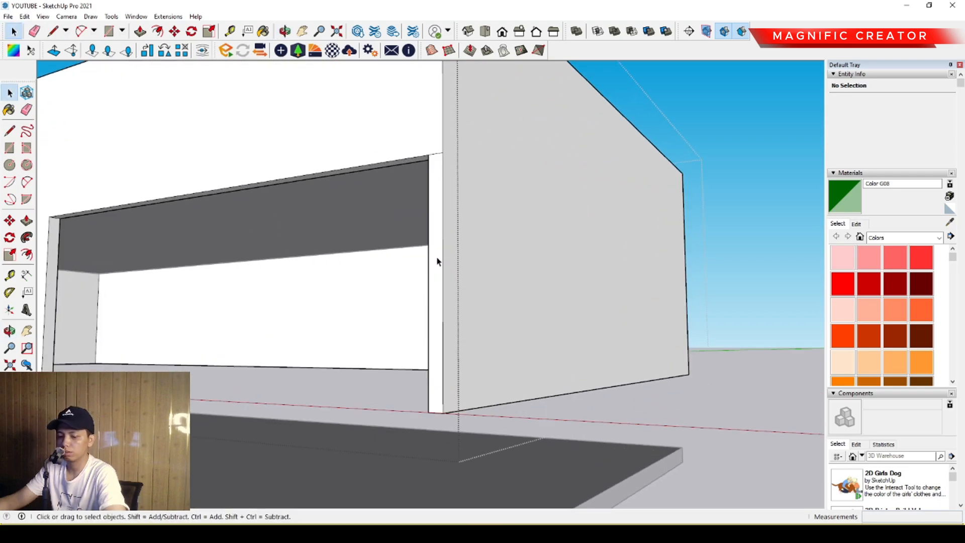
- Push/Pull the narrow corner strip back about 6700 mm along the short wall, so the opening wraps around the corner
left_click(437, 261)
left_click(29, 226)
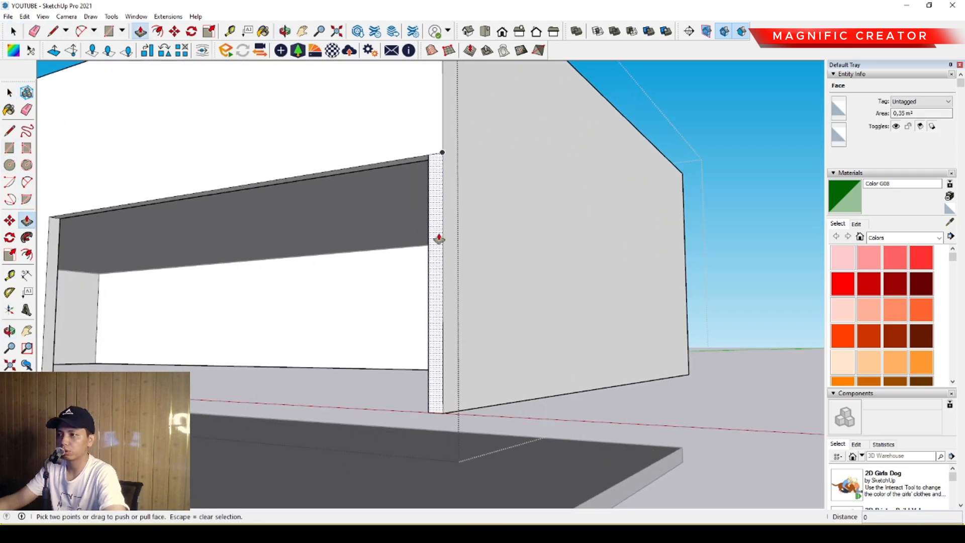
left_click(441, 229)
scroll(556, 264, "down", 2)
middle_click_drag(558, 265, 521, 261)
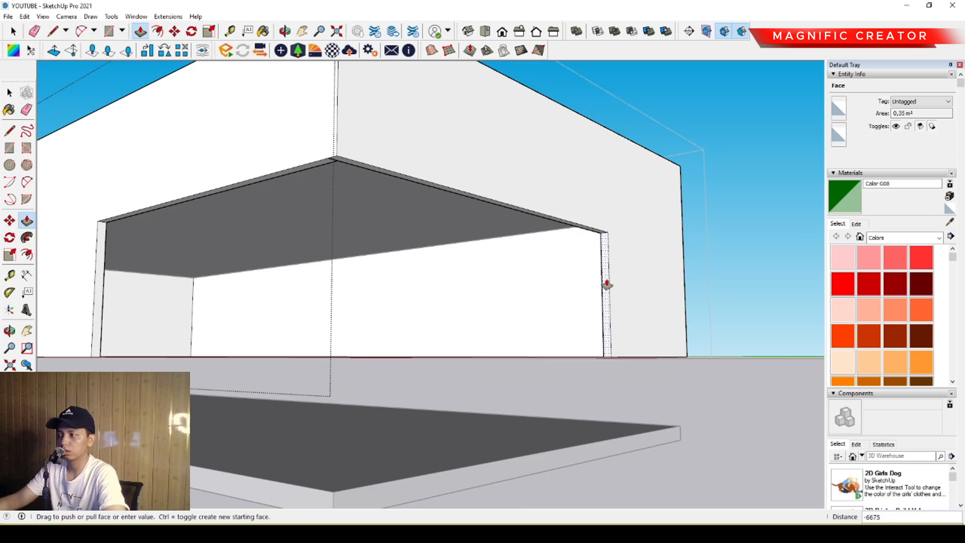
left_click(613, 282)
key("space")
scroll(526, 217, "down", 3)
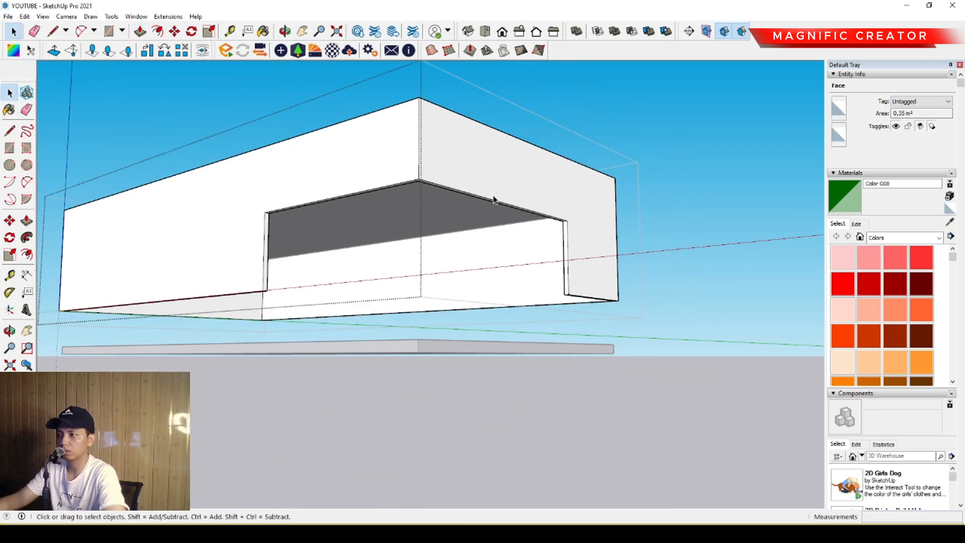
- Erase the dividing edge on the underside of the wall at the opening's corner to merge the two faces
middle_click_drag(493, 201, 324, 176)
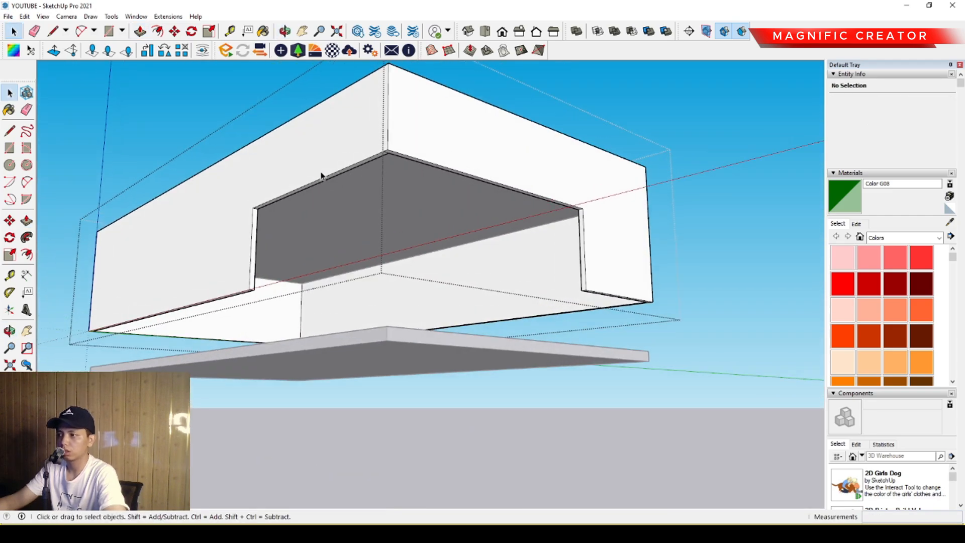
scroll(371, 173, "up", 5)
scroll(477, 130, "up", 2)
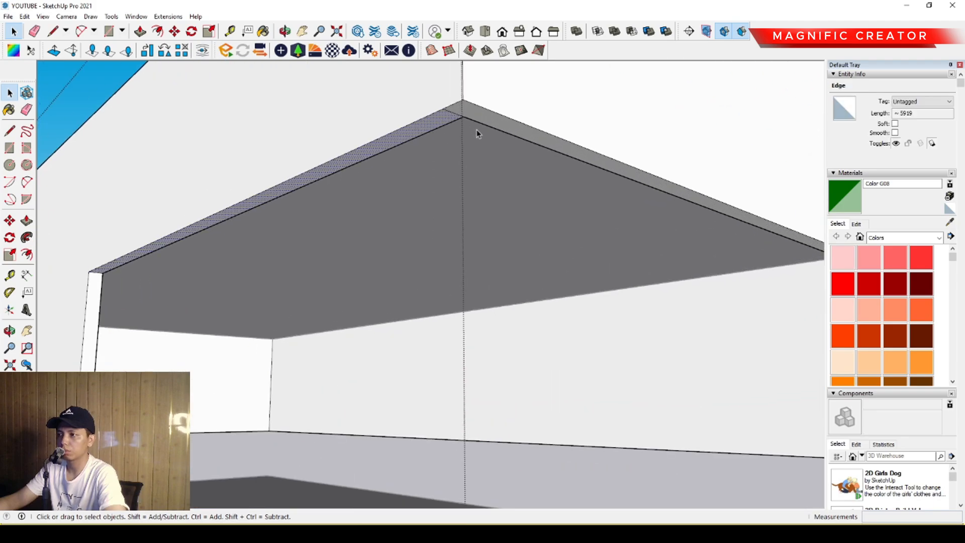
left_click(450, 117)
key("e")
scroll(452, 114, "up", 3)
key("space")
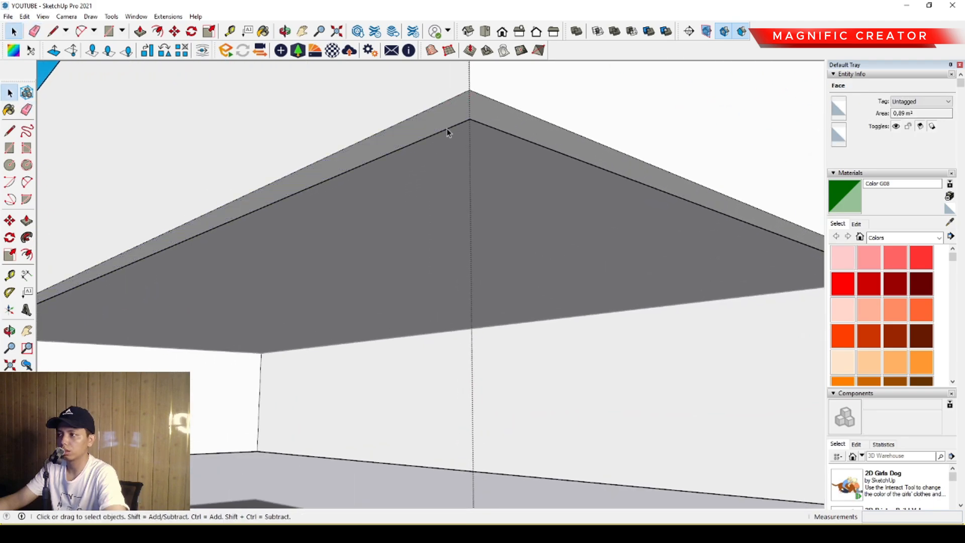
- Push/Pull the L-shaped underside above the corner opening upward to make the opening taller
scroll(439, 127, "down", 4)
scroll(485, 140, "down", 3)
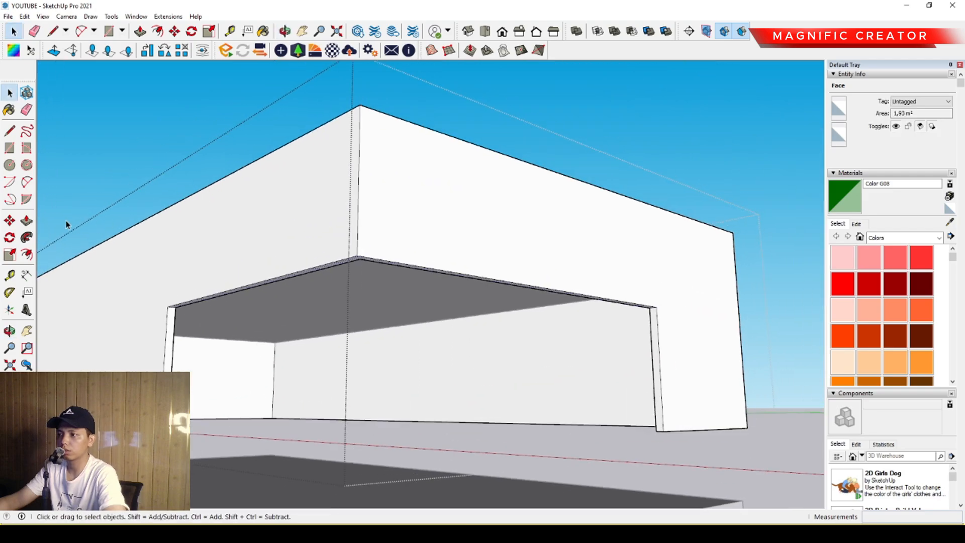
key("p")
left_click(480, 280)
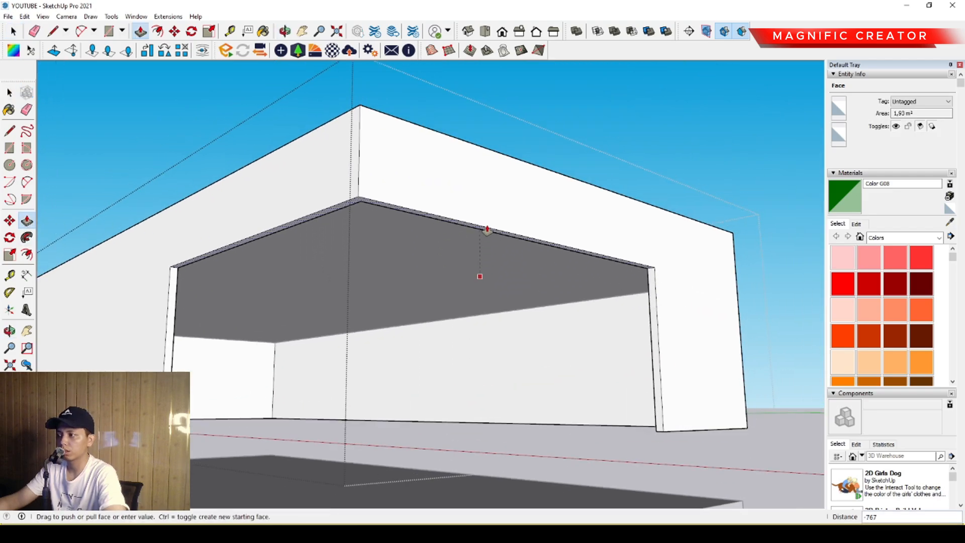
middle_click_drag(476, 276, 651, 296)
key("space")
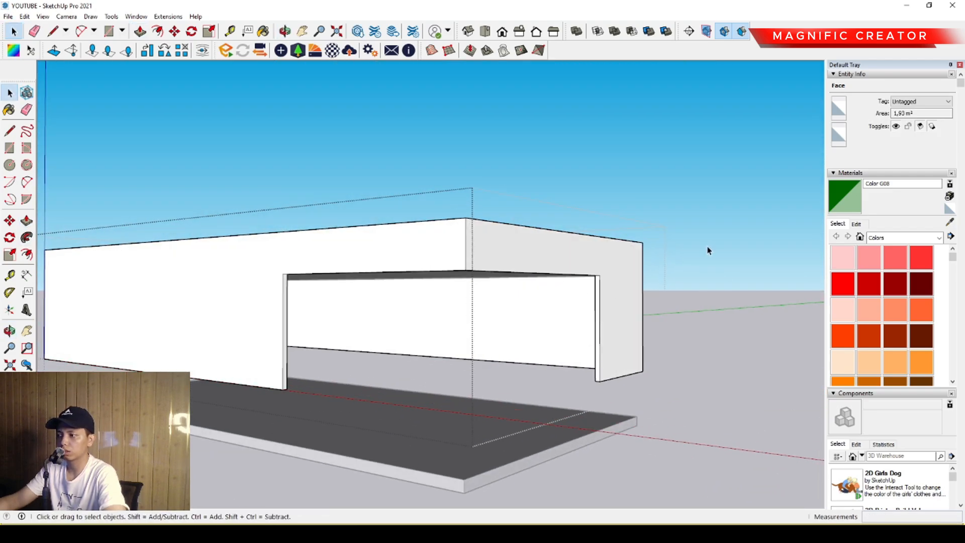
- Draw a rectangle about 1879 by 3152 mm on the long wall beside the opening, from its upper corner to the wall's bottom edge
left_click(707, 247)
middle_click_drag(707, 247, 431, 272)
scroll(349, 308, "up", 4)
key("r")
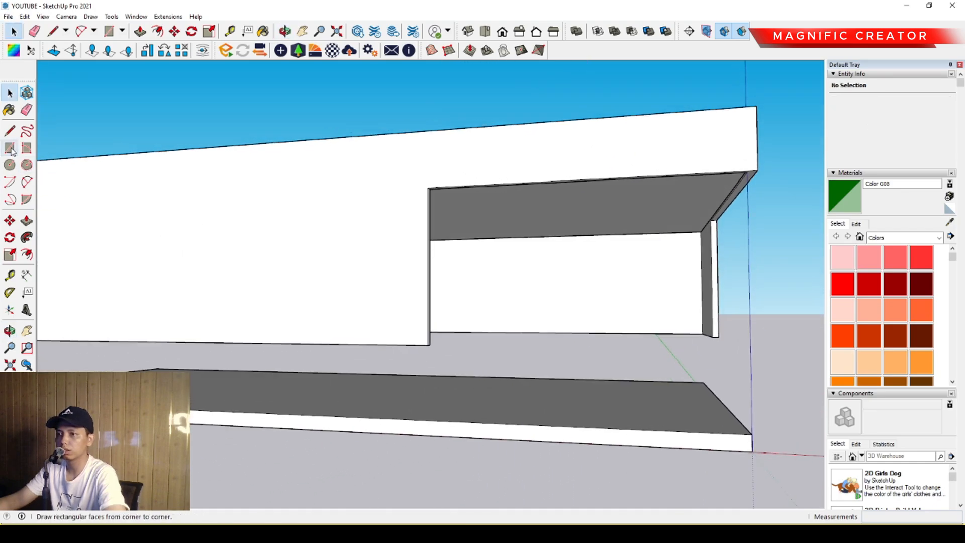
left_click(432, 186)
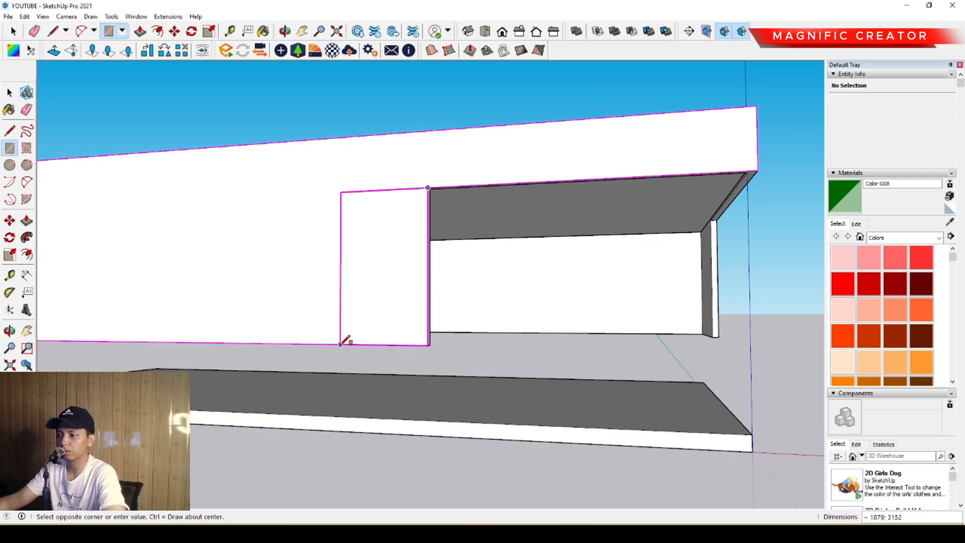
scroll(344, 341, "down", 2)
left_click(342, 346)
key("space")
double_click(364, 324)
- Scale the rectangle beside the opening downward by about 1.57 so that it reaches the lower slab's bottom edge
scroll(379, 308, "up", 3)
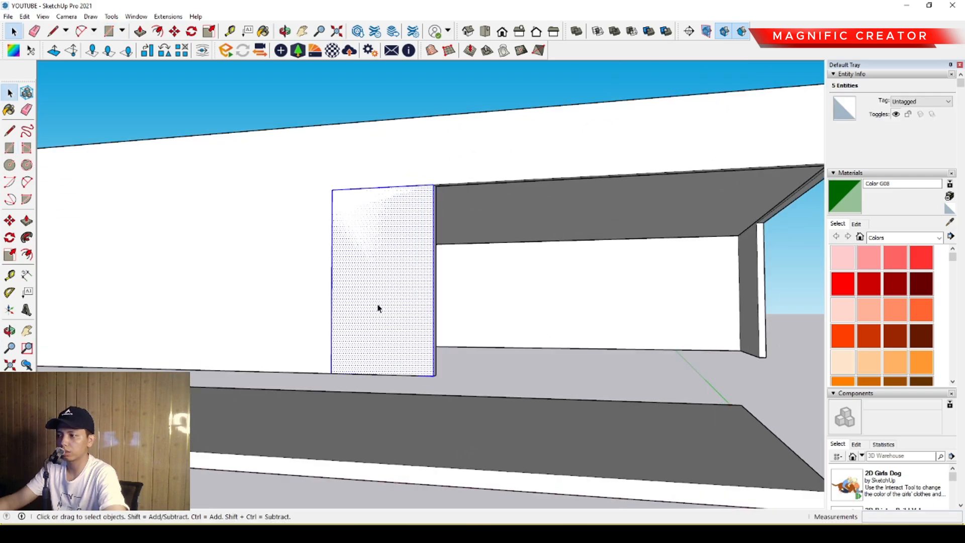
middle_click_drag(379, 308, 382, 253)
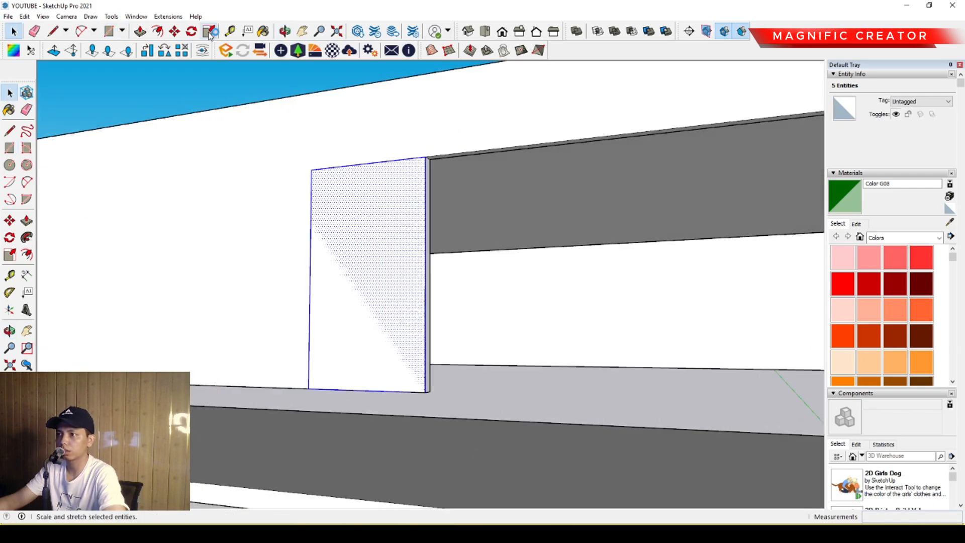
left_click(210, 31)
scroll(365, 389, "down", 3)
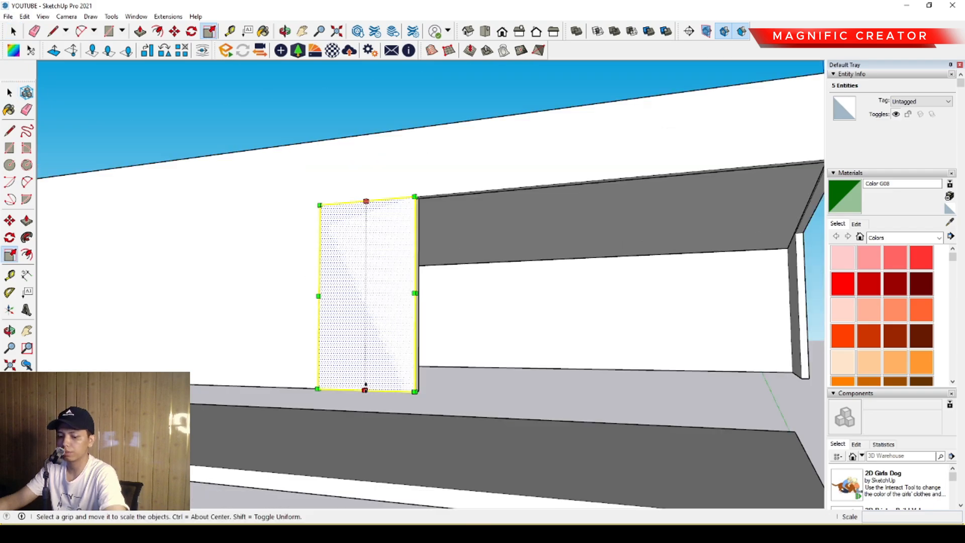
left_click_drag(365, 390, 448, 446)
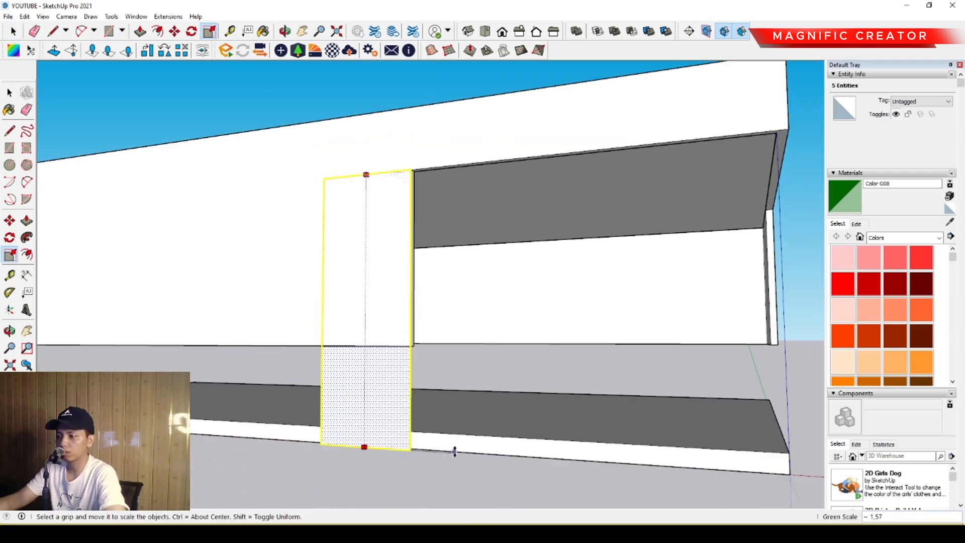
key("space")
- Push/Pull the tall rectangle 300 mm outward from the wall to form a projecting panel
middle_click_drag(366, 349, 302, 281)
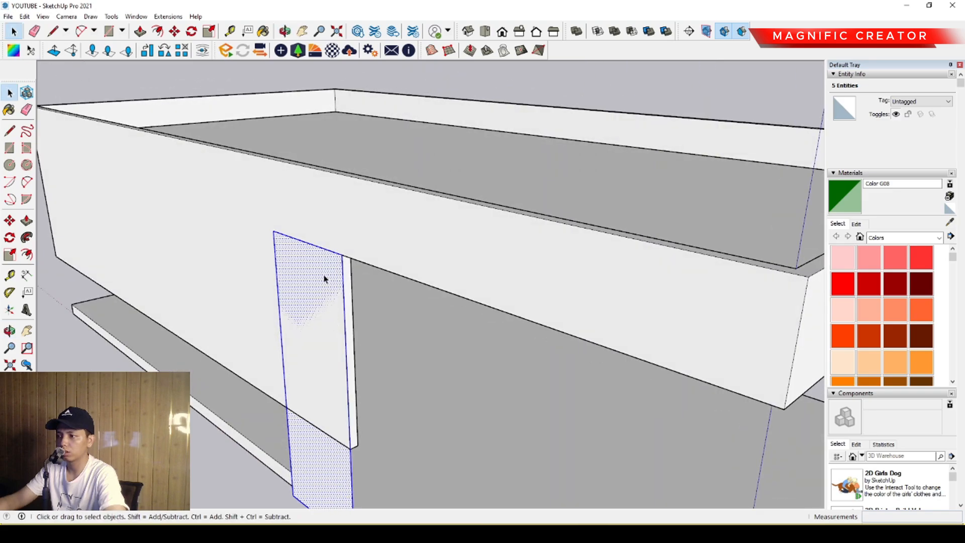
key("p")
left_click_drag(310, 269, 306, 273)
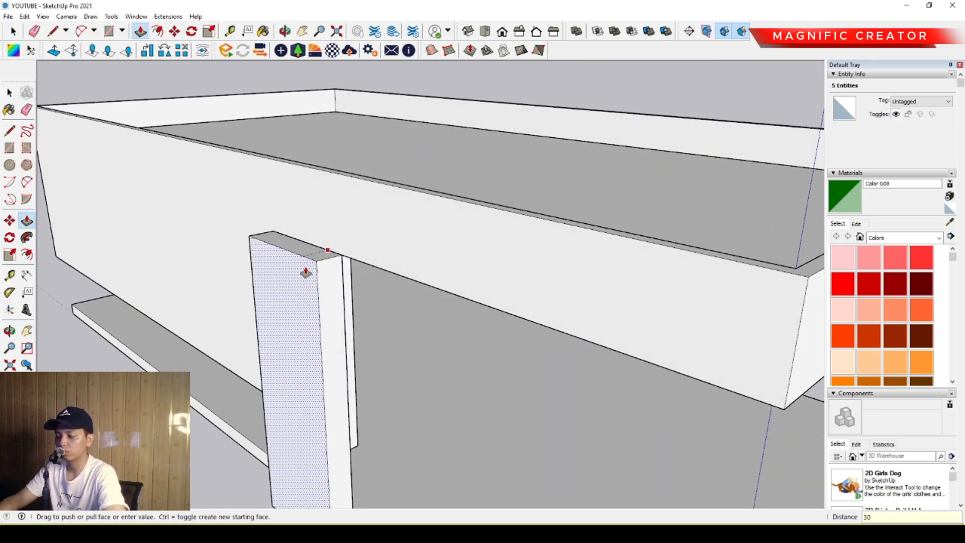
key("Return")
key("space")
- Push/Pull the projecting panel's top face up by 200 mm
scroll(326, 264, "up", 4)
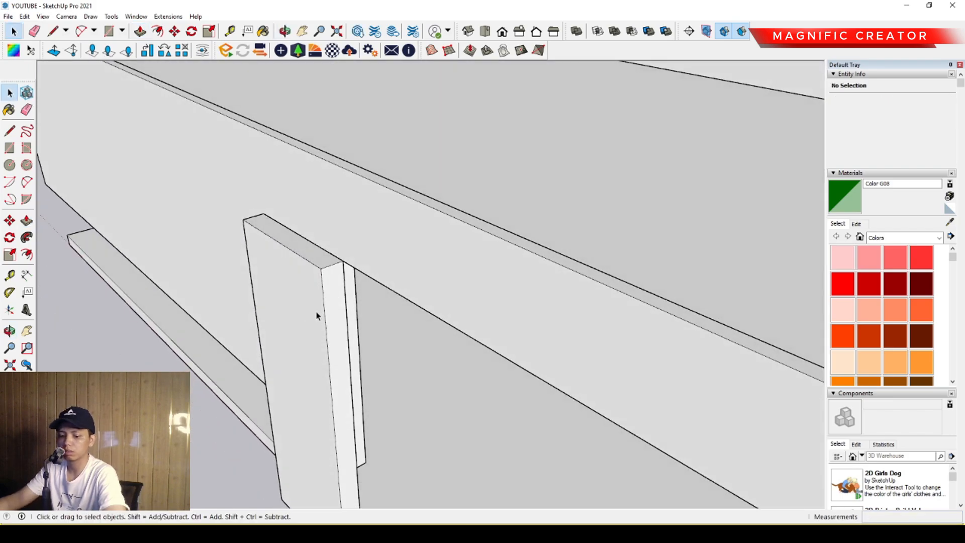
key("p")
left_click_drag(338, 255, 343, 243)
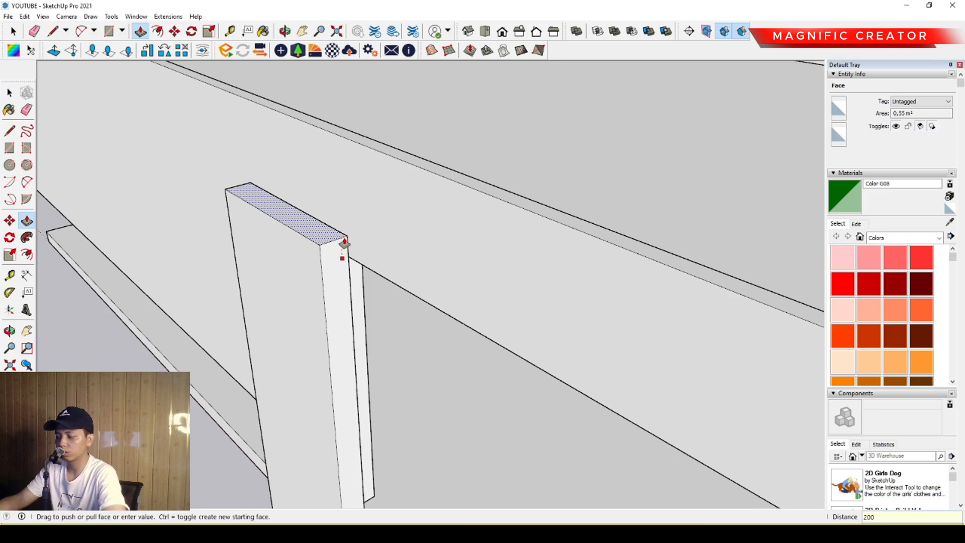
key("Return")
key("space")
scroll(333, 241, "down", 4)
scroll(333, 241, "up", 3)
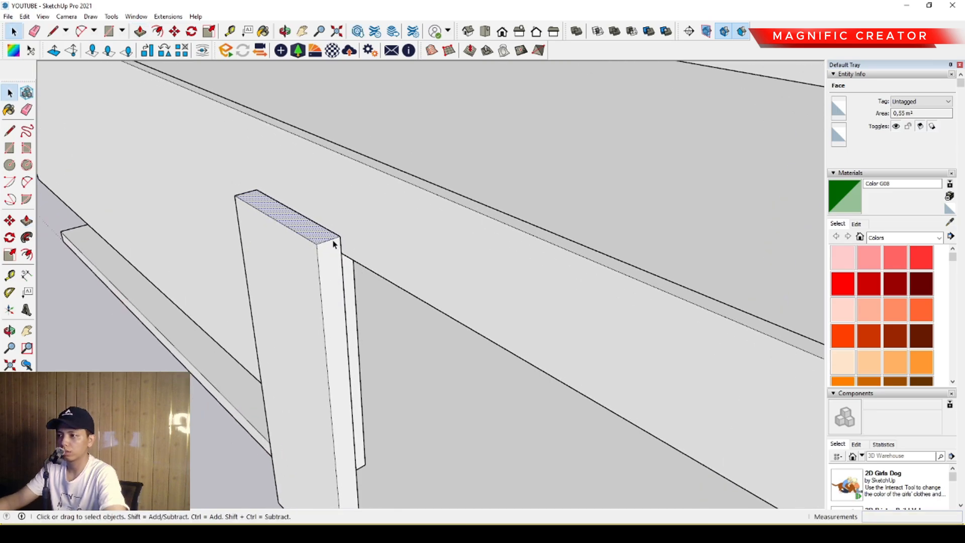
- Draw a 300 by 200 mm rectangle at the upper end of the panel's side face, above the opening's top edge
left_click(331, 242)
scroll(332, 243, "up", 4)
key("r")
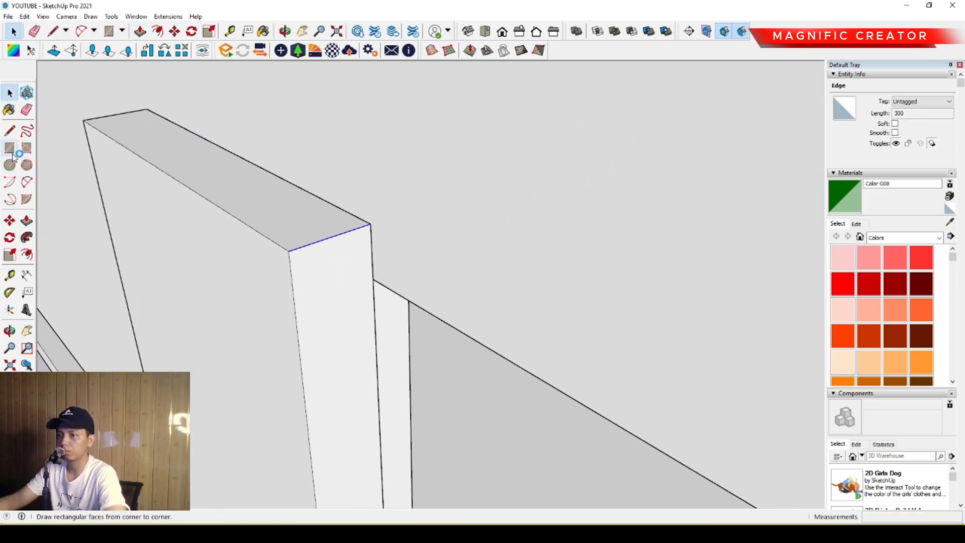
left_click(374, 279)
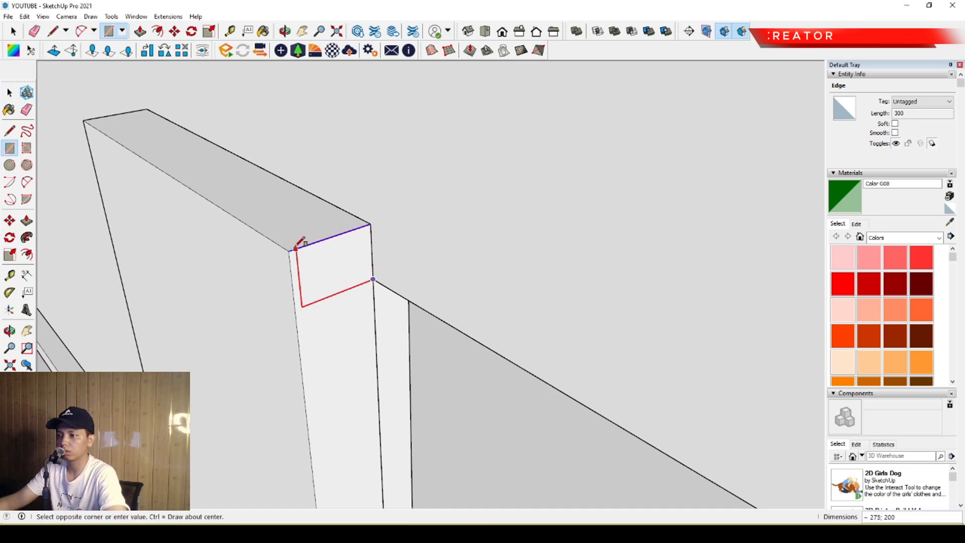
left_click(291, 246)
key("space")
- Push/Pull the small rectangle about 6069 mm along the long wall to form a ledge reaching the building's corner
left_click(329, 267)
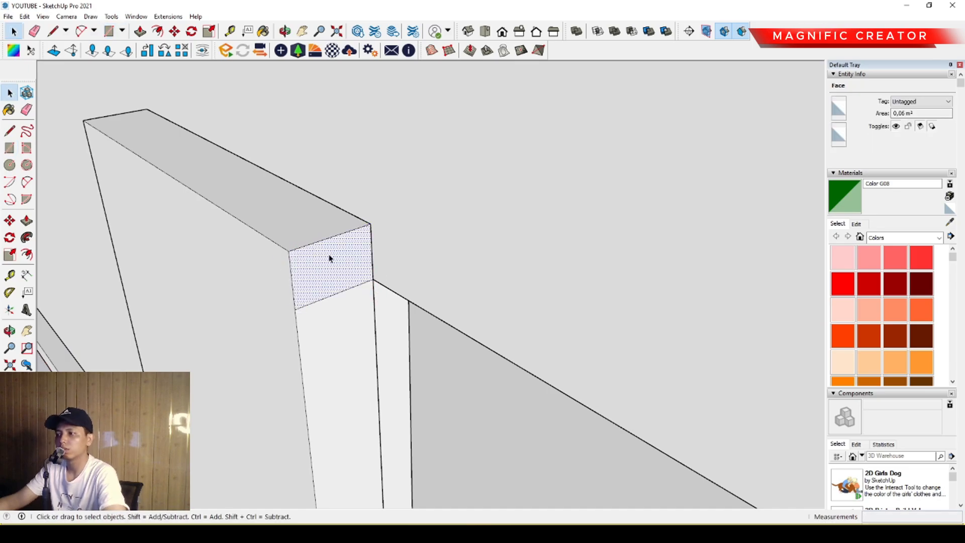
scroll(329, 265, "up", 3)
key("p")
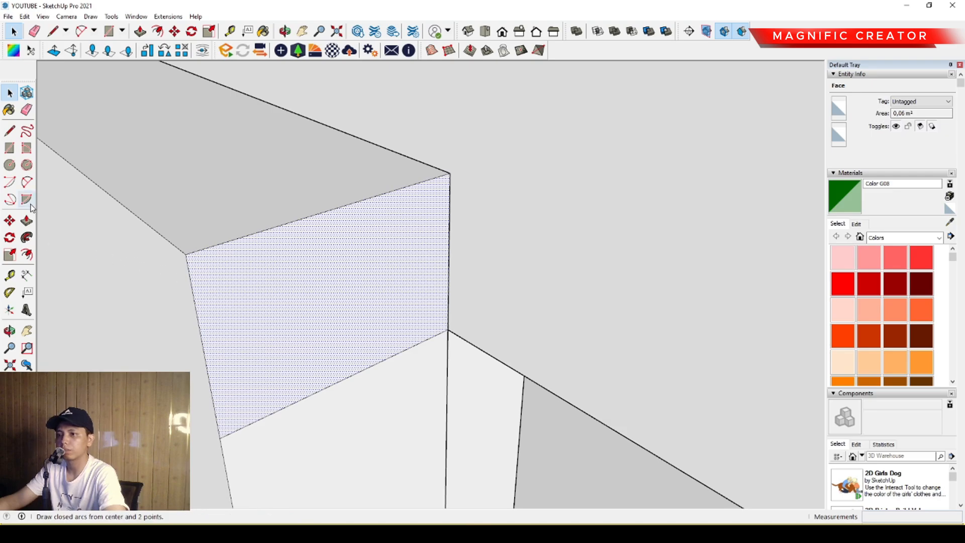
left_click_drag(395, 257, 508, 355)
scroll(510, 356, "down", 8)
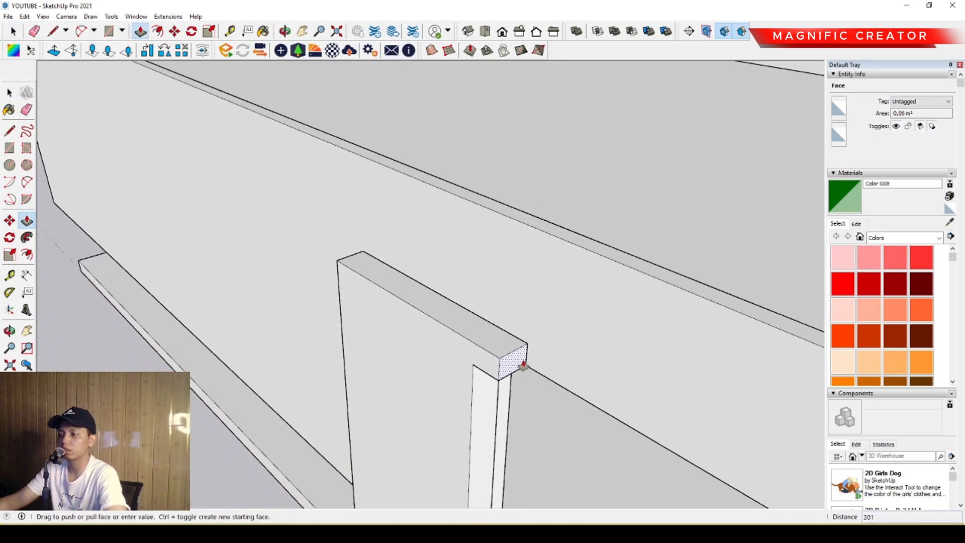
middle_click_drag(565, 378, 166, 178)
left_click(340, 245)
- Push/Pull the ledge's end face a further 400 mm past the building's corner
scroll(254, 264, "up", 4)
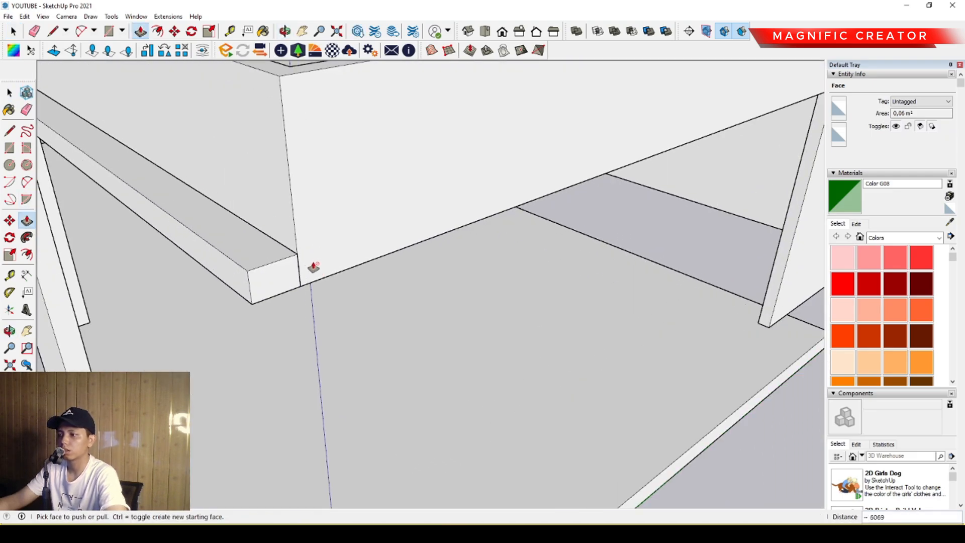
left_click_drag(274, 279, 327, 310)
scroll(319, 302, "down", 2)
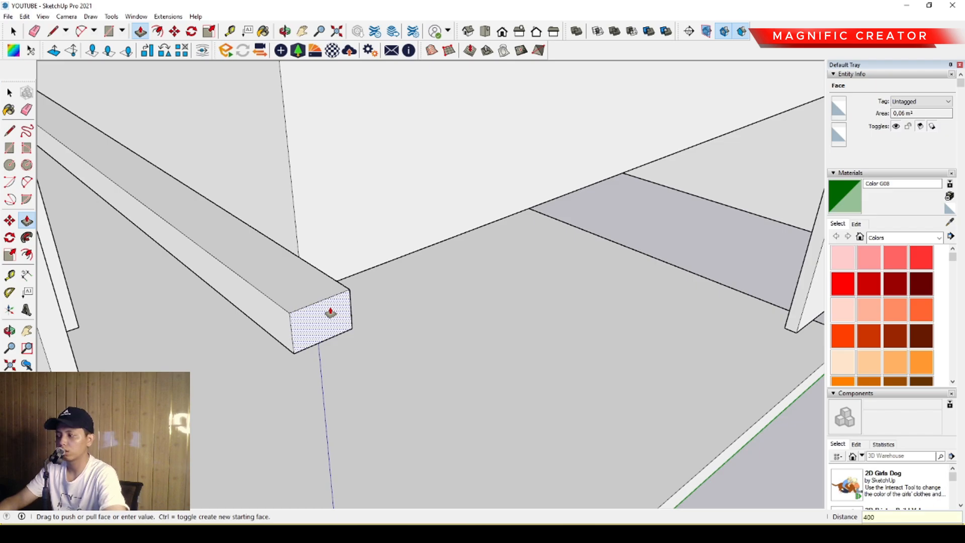
key("Return")
- Draw a 400 by 200 mm rectangle on the inner side of the ledge's overhanging end, next to the short wall
middle_click_drag(326, 303, 373, 336)
key("r")
left_click(372, 352)
scroll(409, 273, "up", 3)
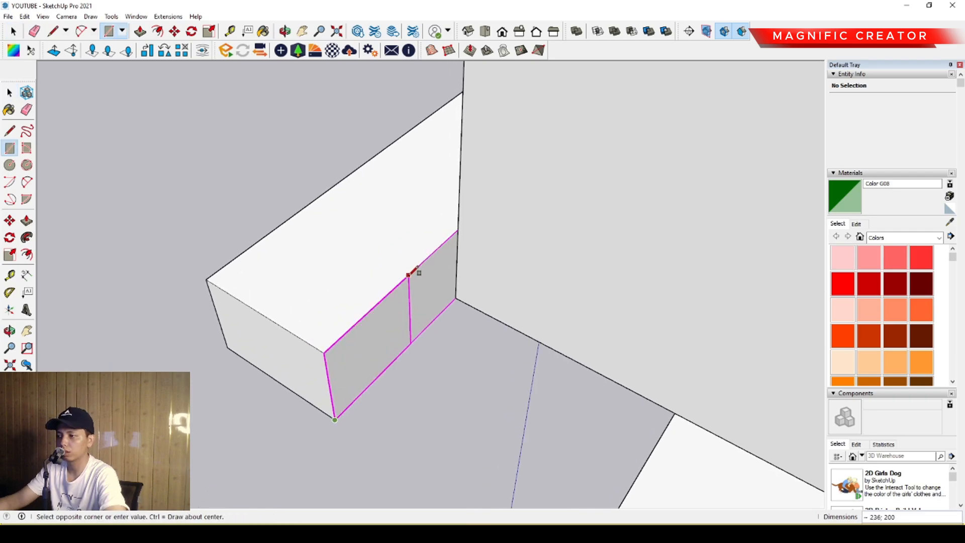
left_click(483, 226)
- Push/Pull the 400 by 200 mm rectangle 10300 mm along the short wall to wrap the ledge around the corner
key("p")
left_click_drag(442, 276, 584, 349)
scroll(598, 348, "down", 2)
middle_click_drag(626, 359, 377, 230)
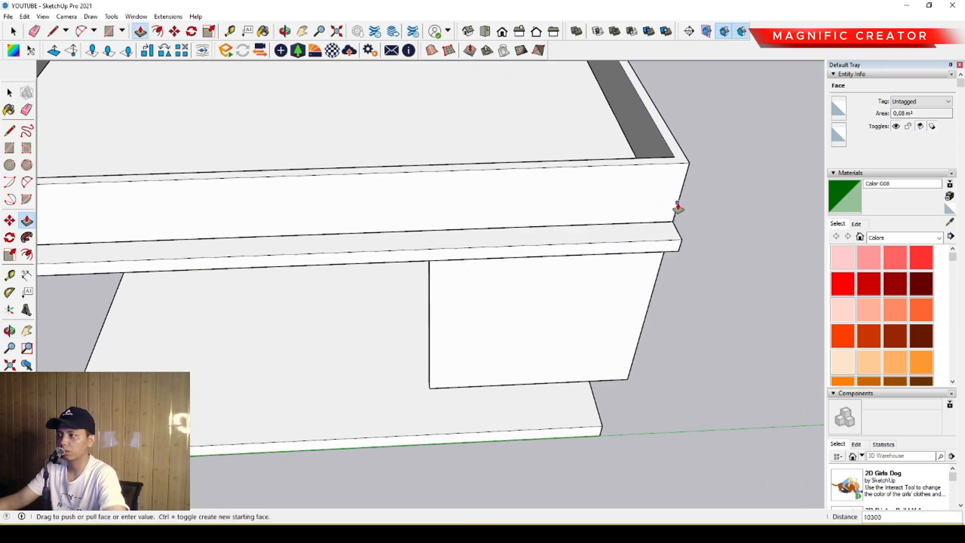
- Draw a 400 mm line across the ledge's underside at the short-side opening's edge and select the section above the wall panel
middle_click_drag(663, 211, 522, 242)
scroll(520, 241, "up", 5)
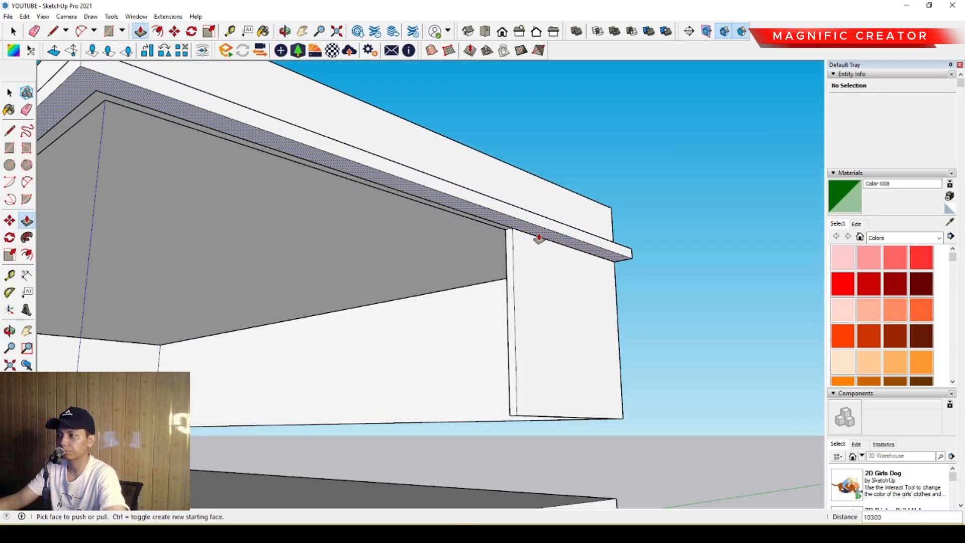
key("l")
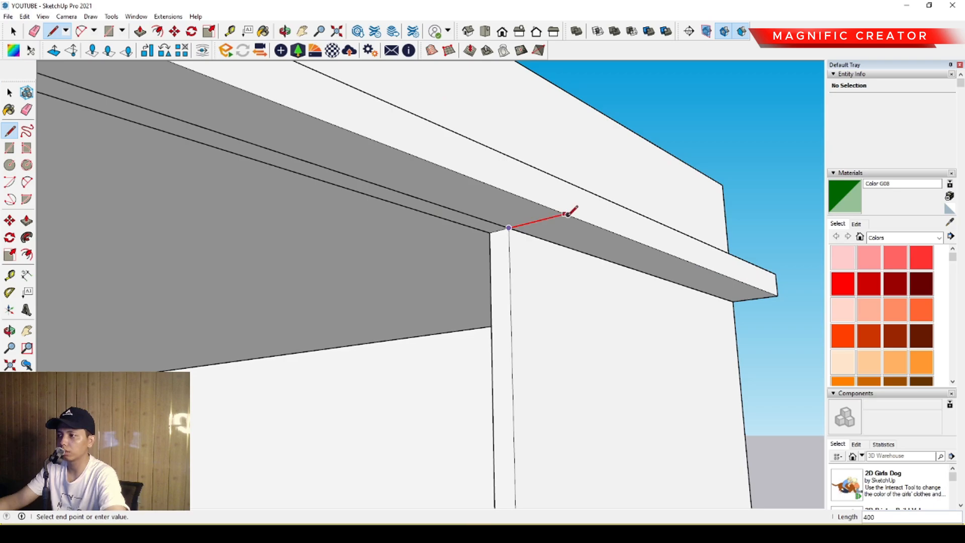
left_click(567, 215)
key("space")
left_click(571, 233)
- Push/Pull the ledge's split-off underside section downward to form a second projecting panel reaching the lower slab
key("p")
left_click(572, 235)
scroll(559, 381, "down", 6)
middle_click_drag(554, 384, 453, 338, "shift")
key("space")
middle_click_drag(377, 309, 426, 301)
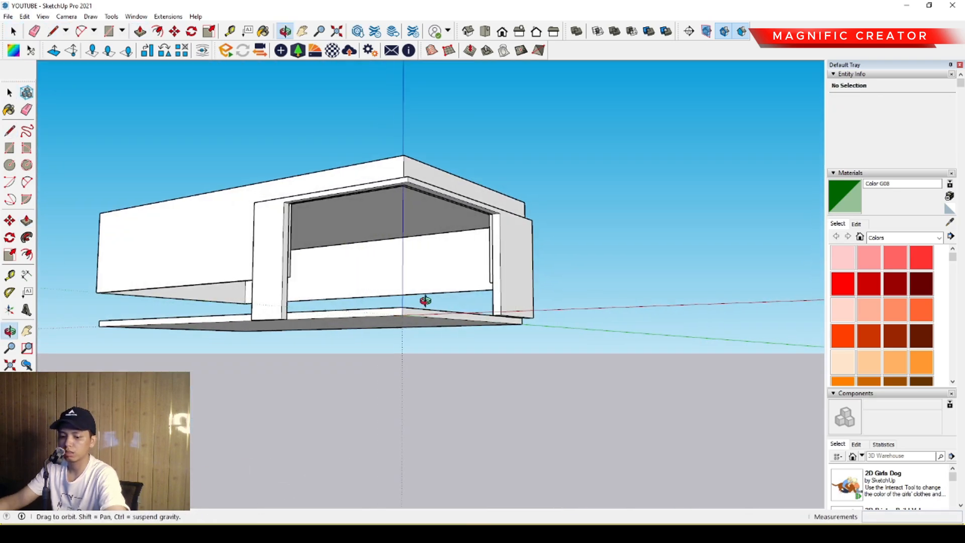
- Group the entire frame of ledge and two projecting panels and paint it dark gray with Color M07
scroll(478, 216, "up", 4)
triple_click(536, 250)
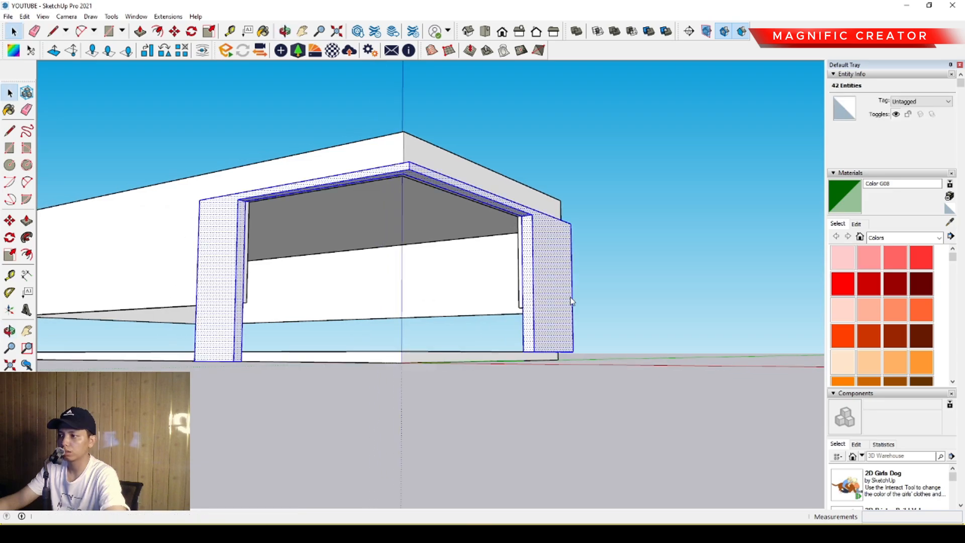
scroll(891, 329, "down", 15)
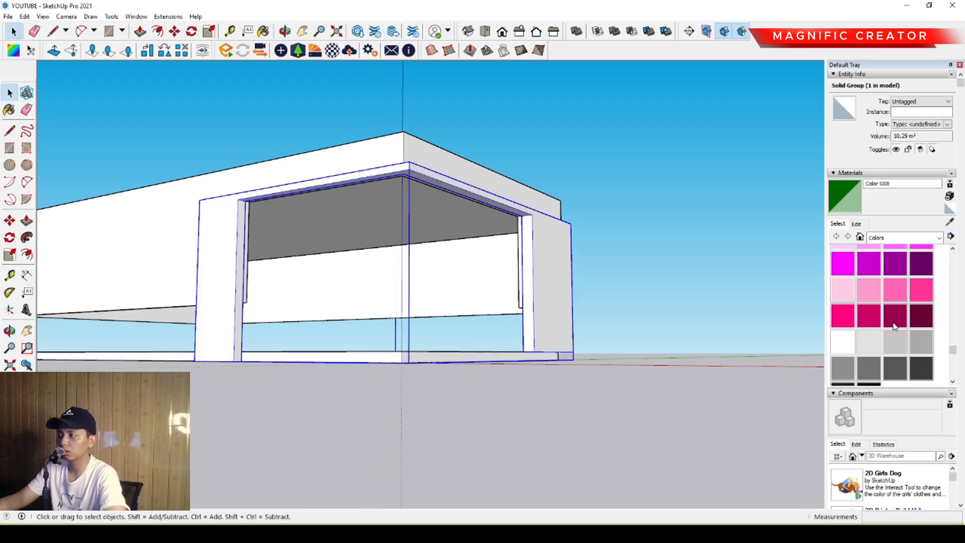
left_click(931, 311)
mouse_move(582, 261)
middle_mouse_down()
mouse_move(545, 231)
mouse_move(628, 231)
mouse_move(698, 246)
middle_mouse_up()
left_click(541, 241)
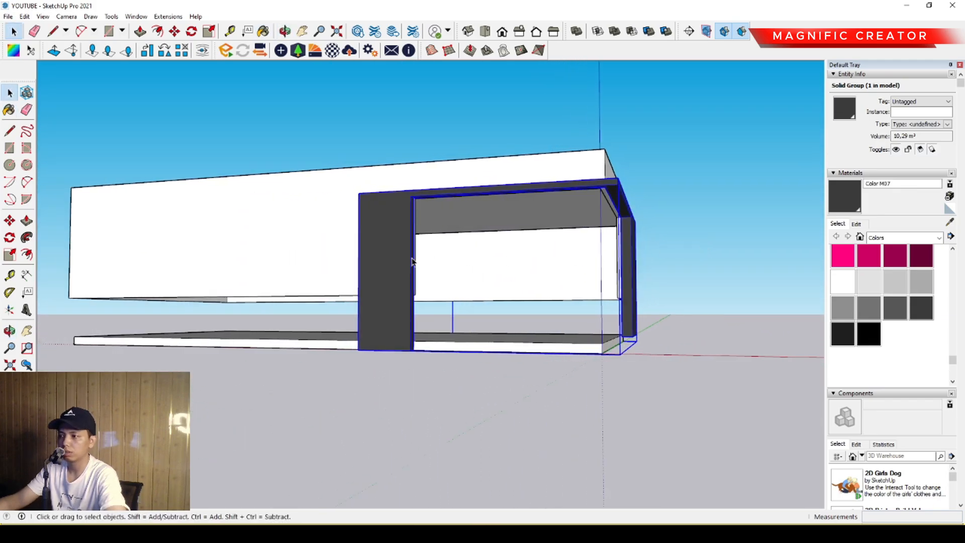
middle_click_drag(344, 261, 435, 381, "shift")
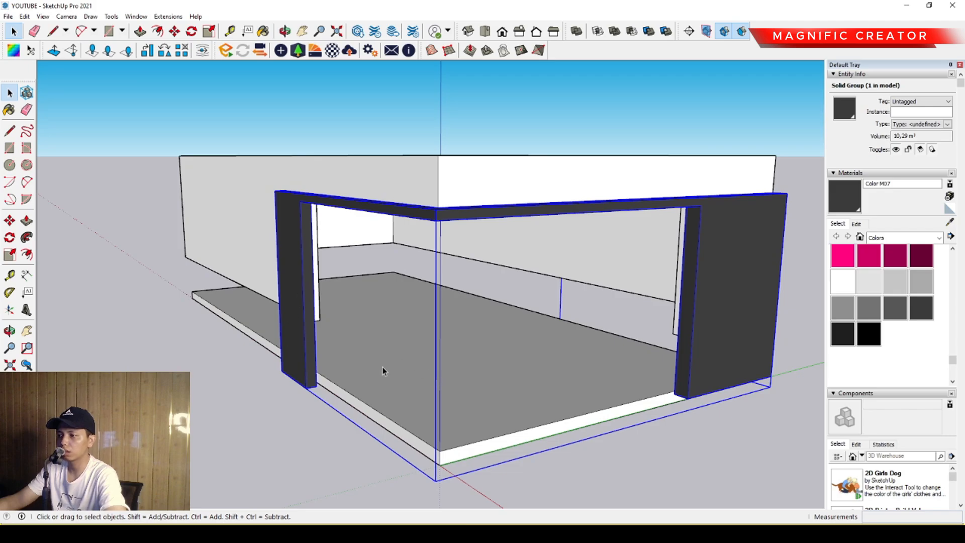
middle_click_drag(330, 305, 288, 318)
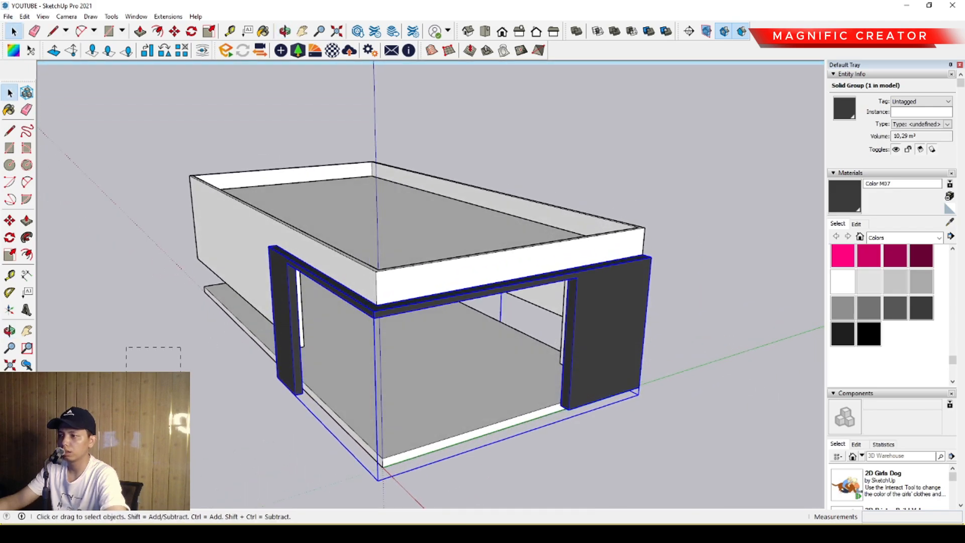
left_click(10, 148)
scroll(354, 441, "up", 2)
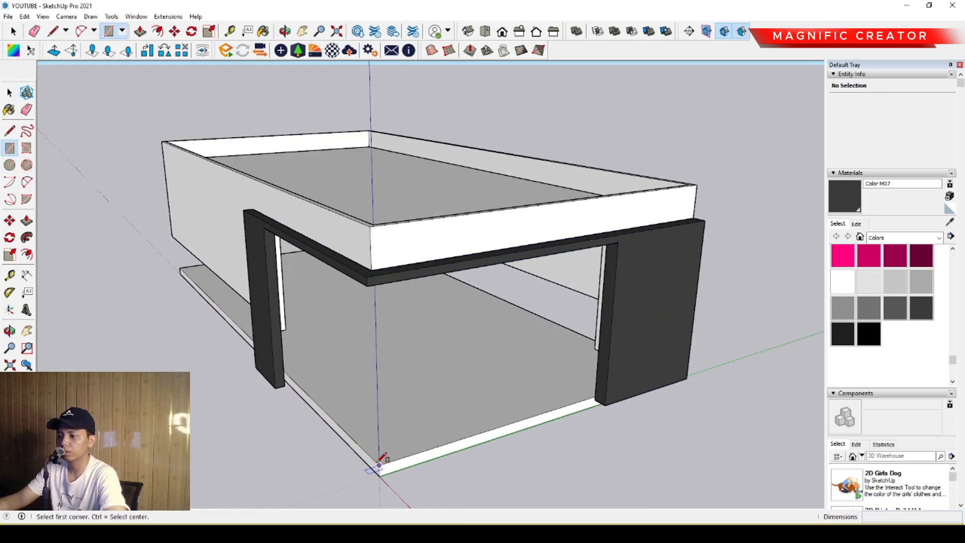
scroll(381, 459, "up", 3)
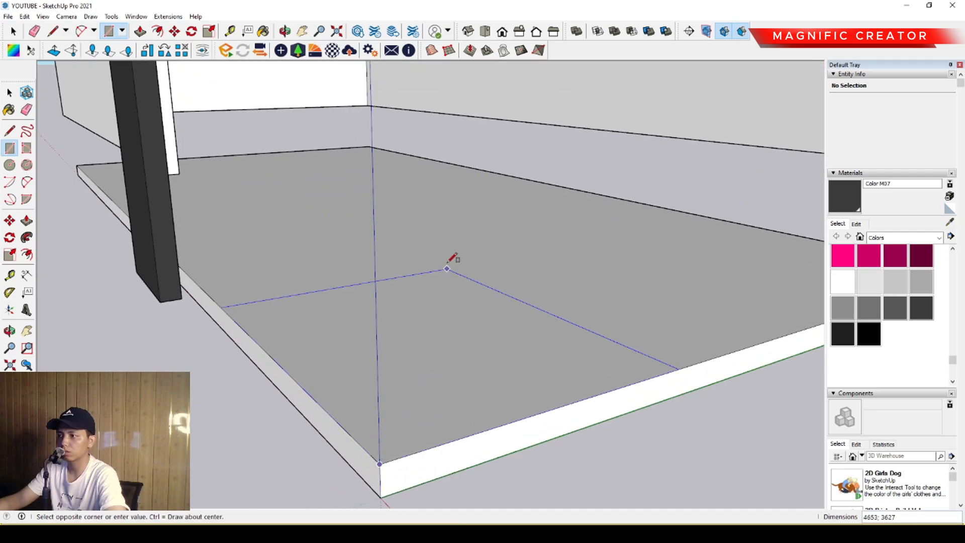
scroll(391, 146, "up", 2)
left_click(372, 146)
key("space")
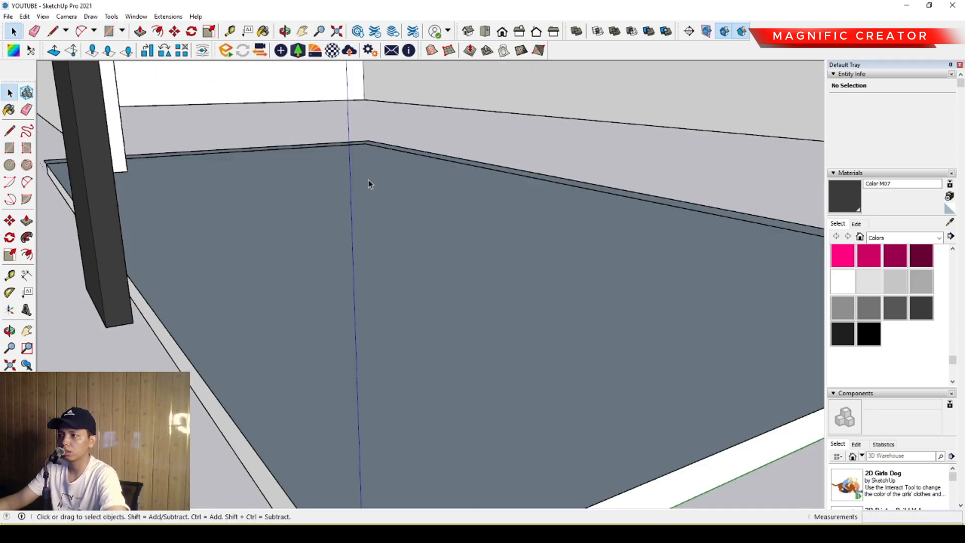
- Draw a rectangle covering the lower slab's whole top face, from the front corner to the diagonally opposite corner
left_click(11, 147)
scroll(243, 227, "down", 3)
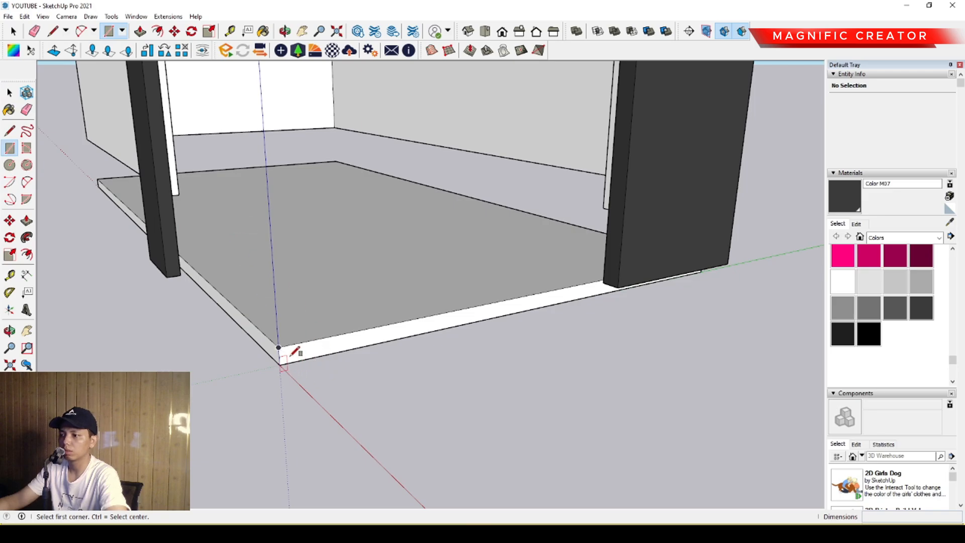
scroll(352, 183, "up", 3)
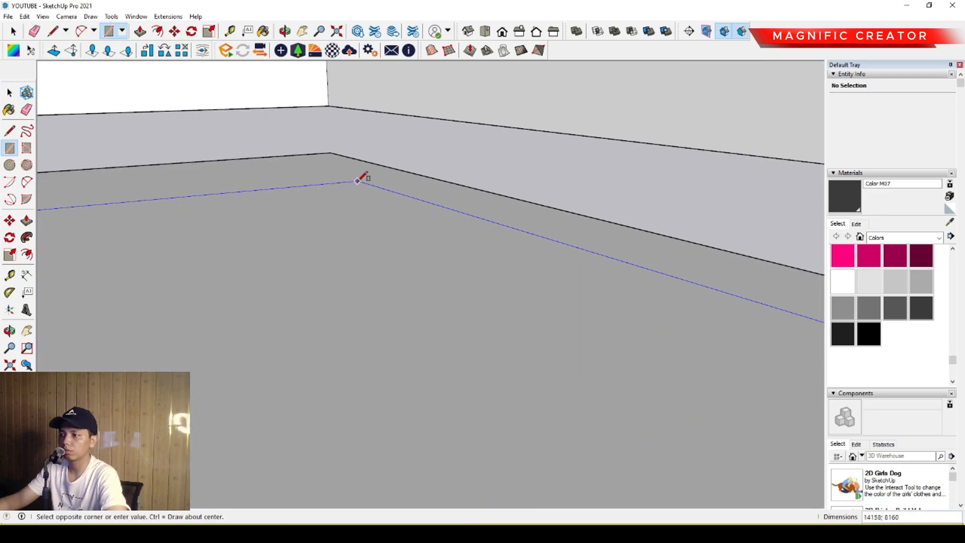
left_click(330, 152)
key("space")
scroll(362, 209, "down", 6)
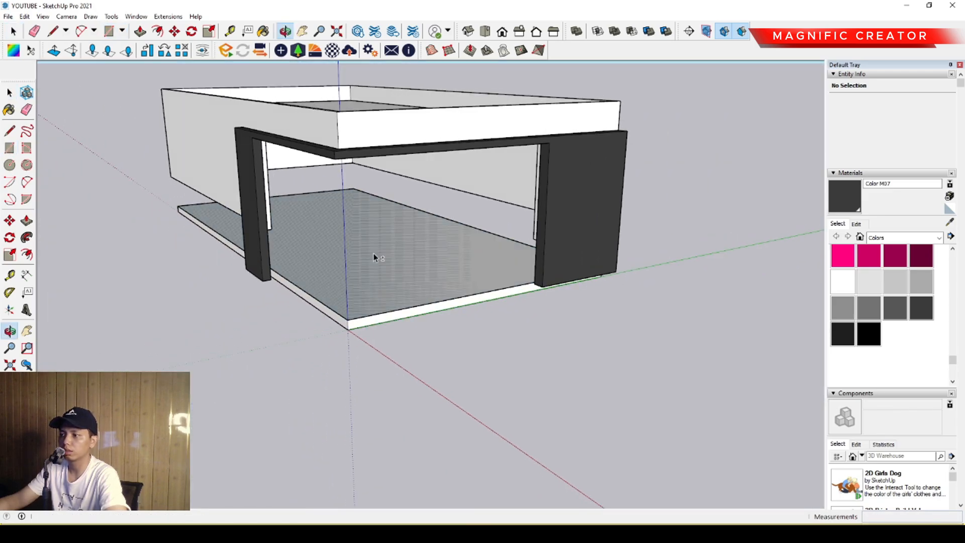
- Offset the slab-top rectangle's outline slightly inward and delete the inner face to leave a thin border
scroll(338, 250, "up", 2)
scroll(331, 287, "up", 5)
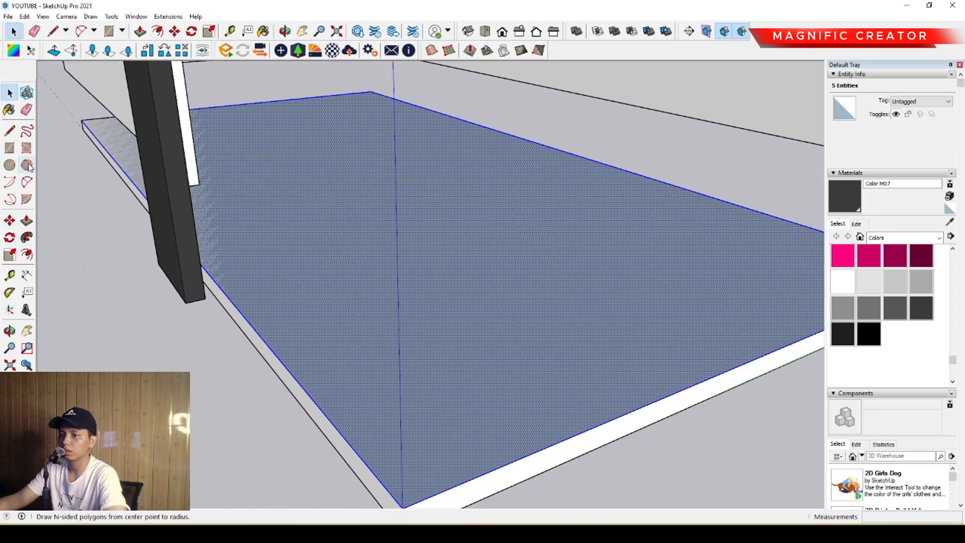
scroll(244, 341, "up", 3)
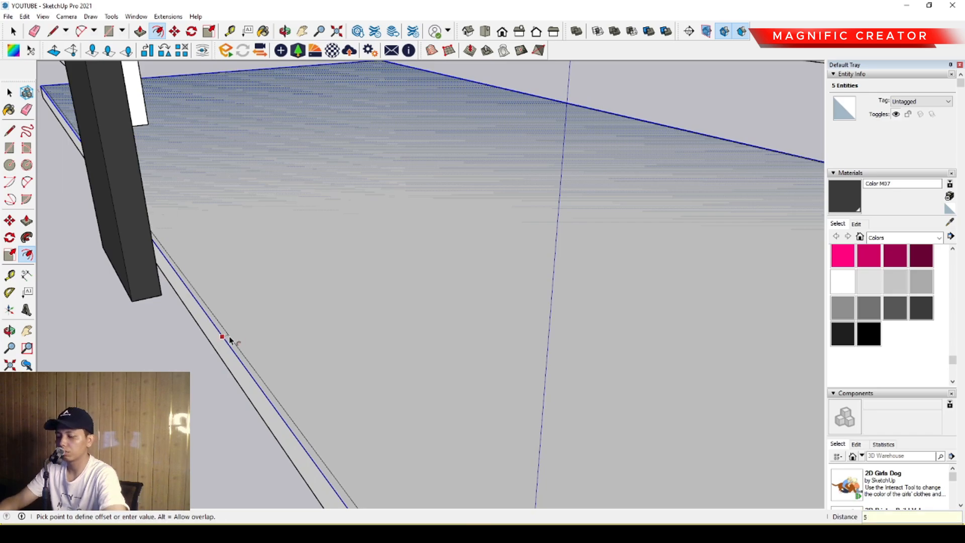
key("Return")
key("space")
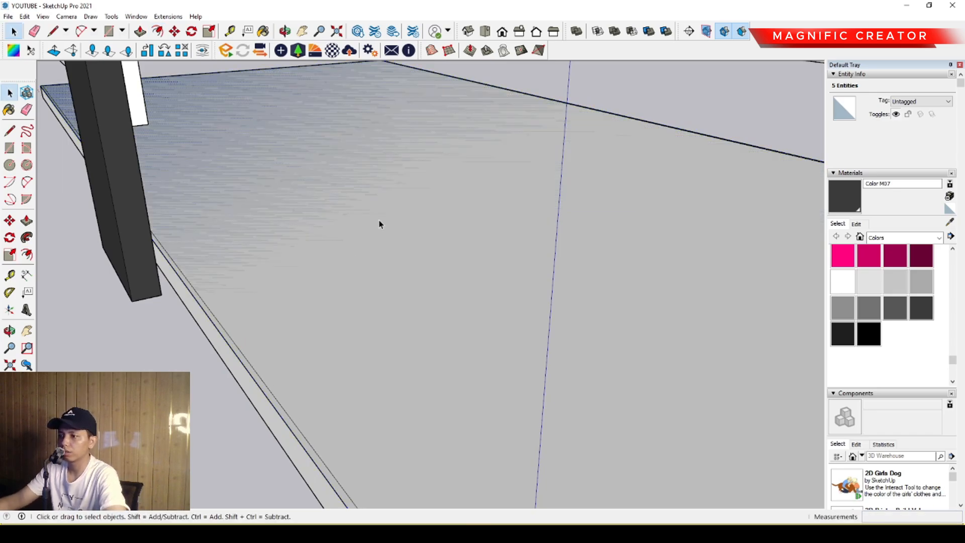
left_click(393, 232)
key("Delete")
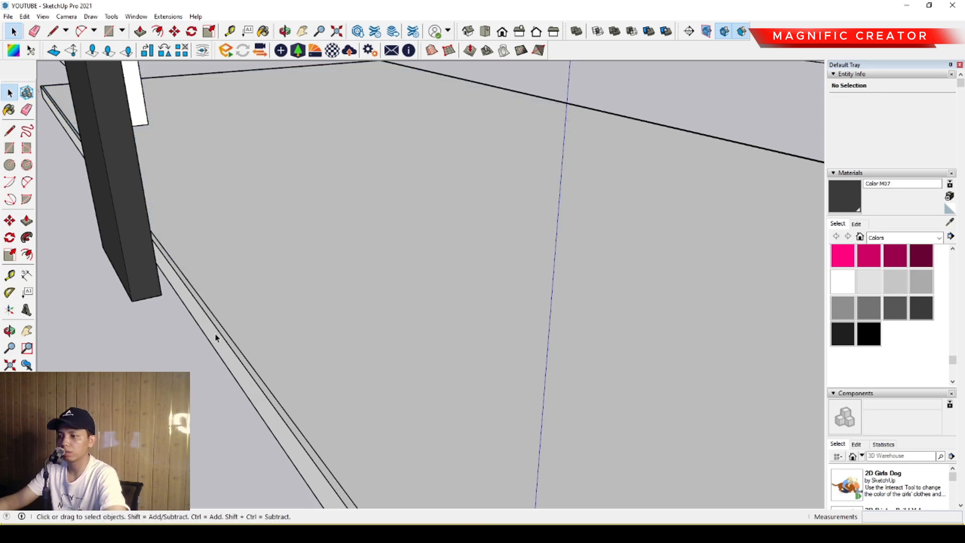
- Push/Pull the thin border up 4700 mm to the upper slab's underside to form the enclosing glass walls
scroll(221, 340, "down", 5)
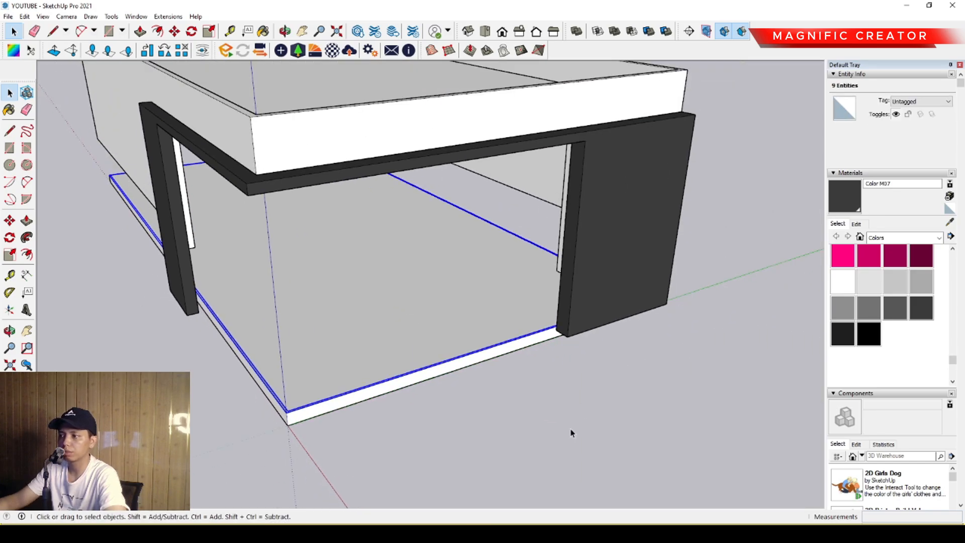
scroll(236, 347, "up", 10)
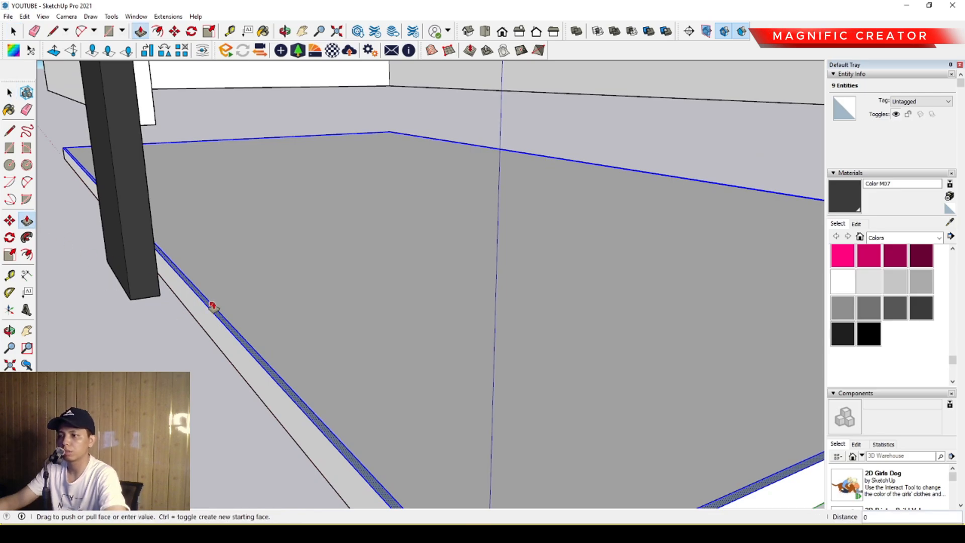
left_click_drag(212, 306, 180, 143)
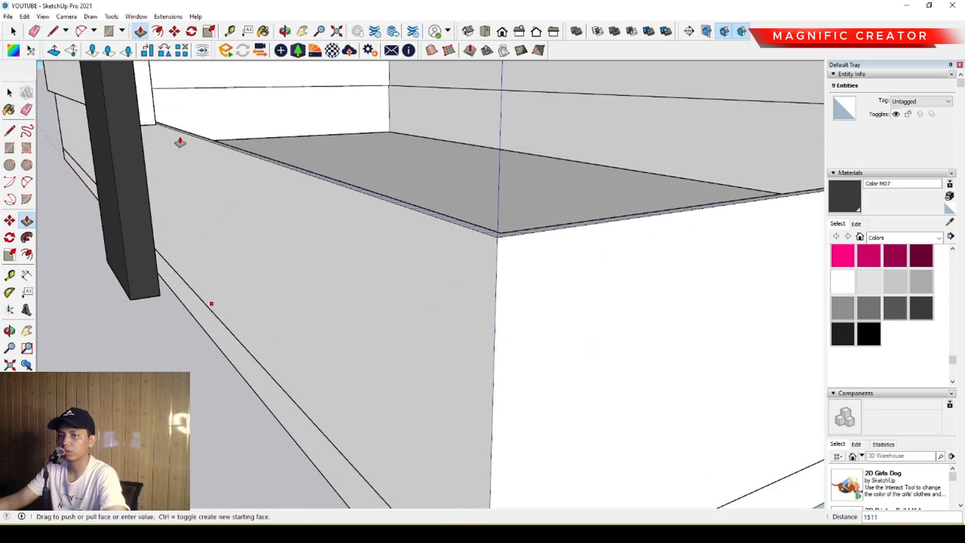
scroll(221, 176, "down", 7)
middle_click_drag(239, 174, 216, 286)
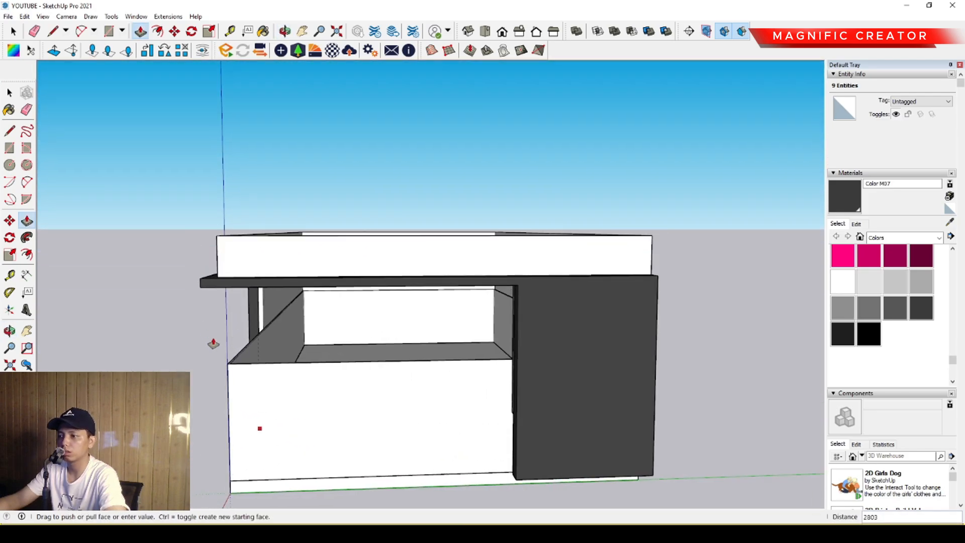
scroll(216, 345, "up", 4)
middle_click_drag(294, 282, 68, 228)
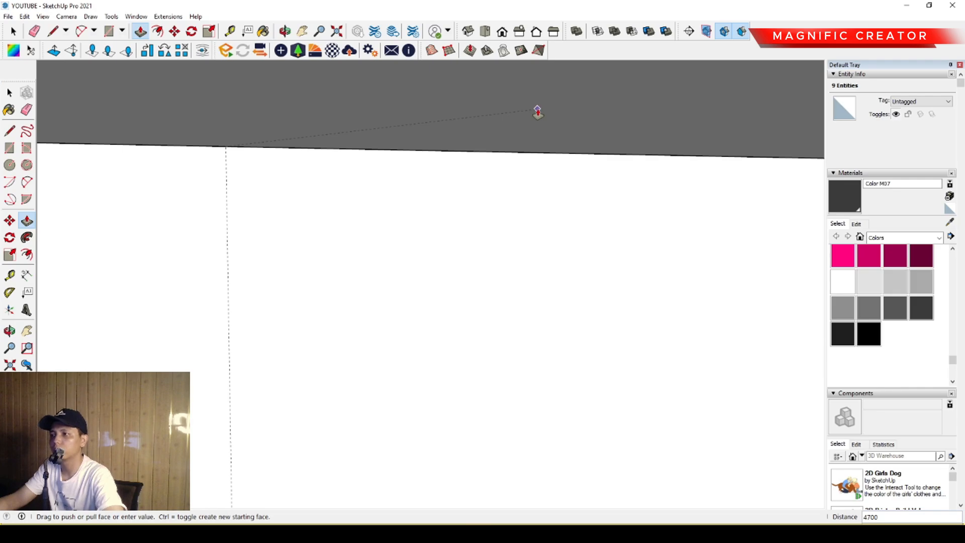
key("space")
- Group the thin enclosing walls and apply the Translucent Glass Gray material from Glass and Mirrors
middle_click_drag(261, 166, 463, 209)
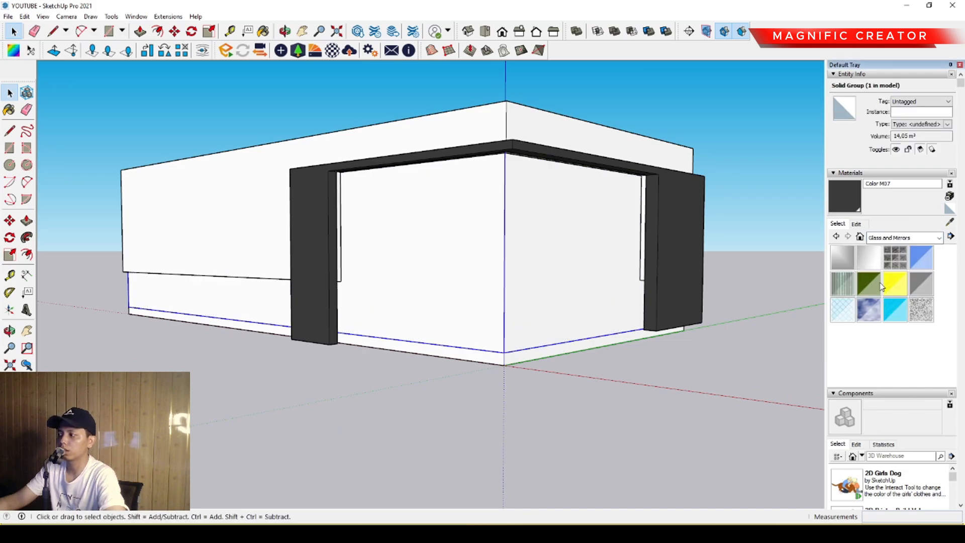
left_click(922, 285)
left_click(475, 273)
middle_click_drag(466, 278, 483, 279)
- Set the Translucent Glass Gray material's opacity to 32 and brighten its color
left_click(857, 223)
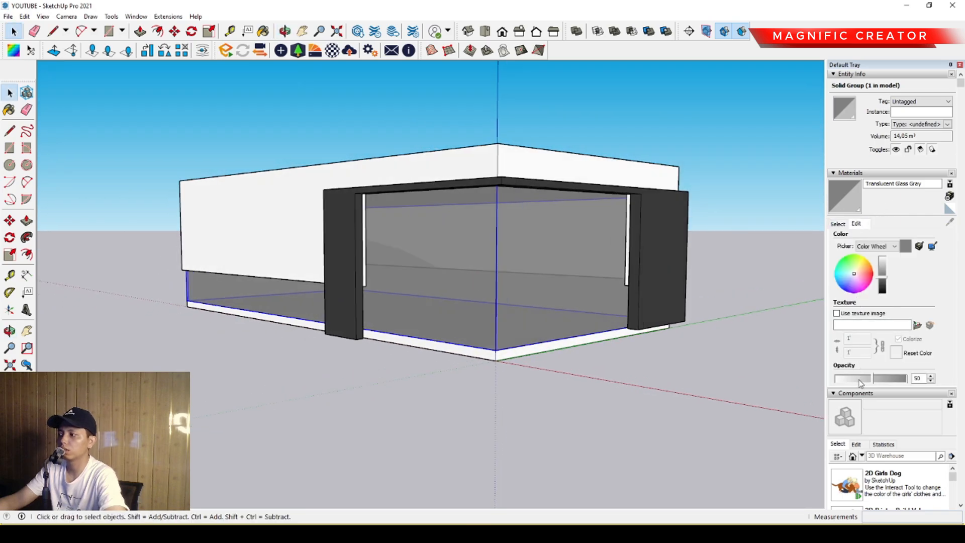
left_click_drag(861, 381, 857, 379)
left_click(884, 270)
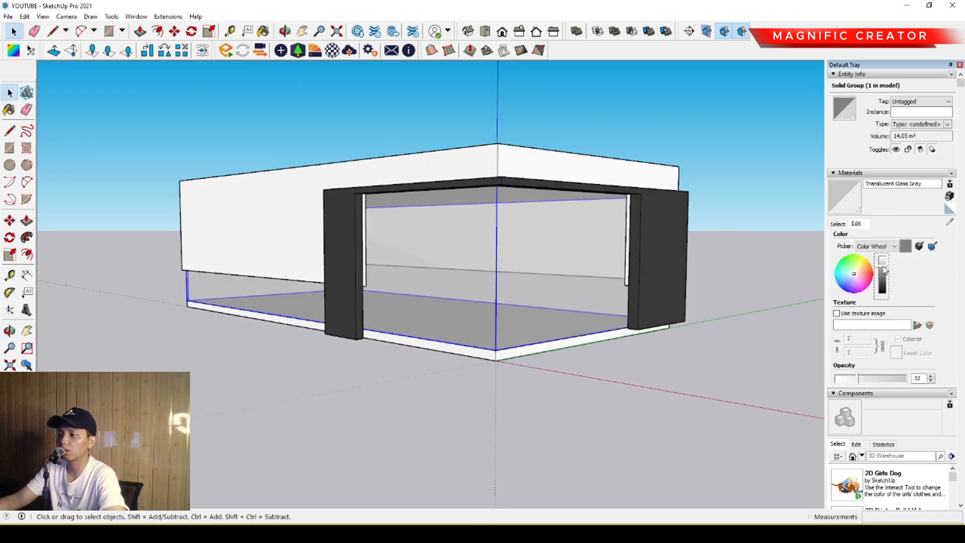
- Open the glass wall group for editing, select all its geometry, and hide the rest of the model
scroll(398, 329, "up", 2)
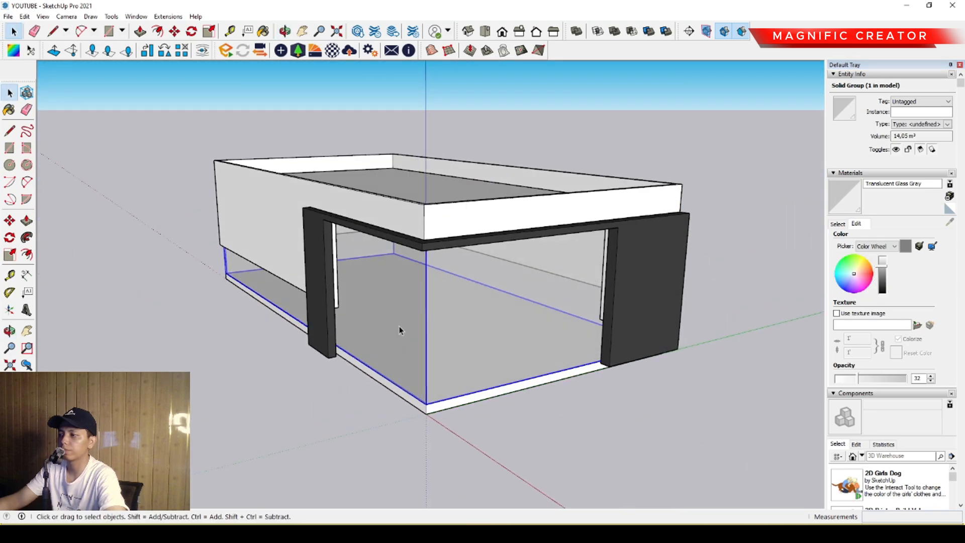
middle_click_drag(398, 330, 454, 289)
triple_click(387, 297)
key("i")
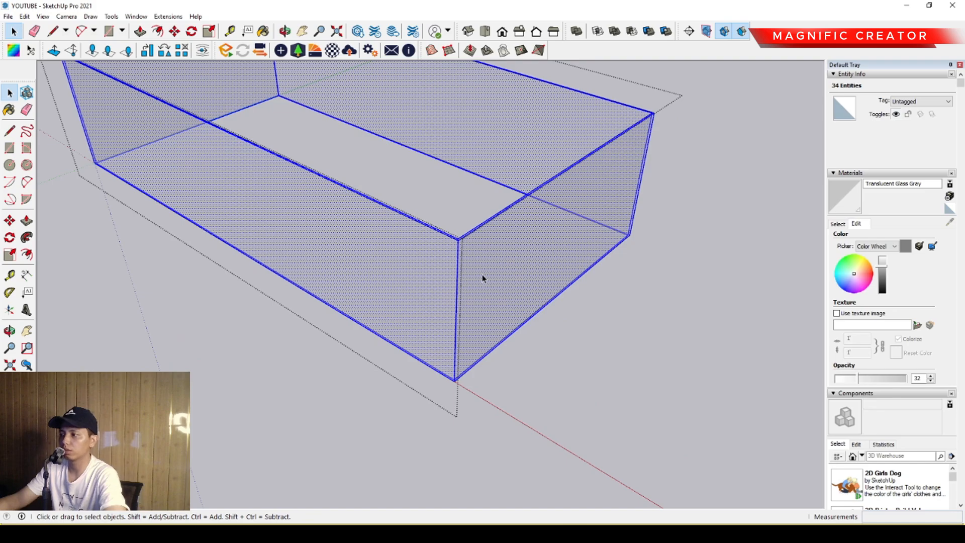
- Select the two vertical corner edges at one short end of the glass walls
scroll(455, 250, "up", 6)
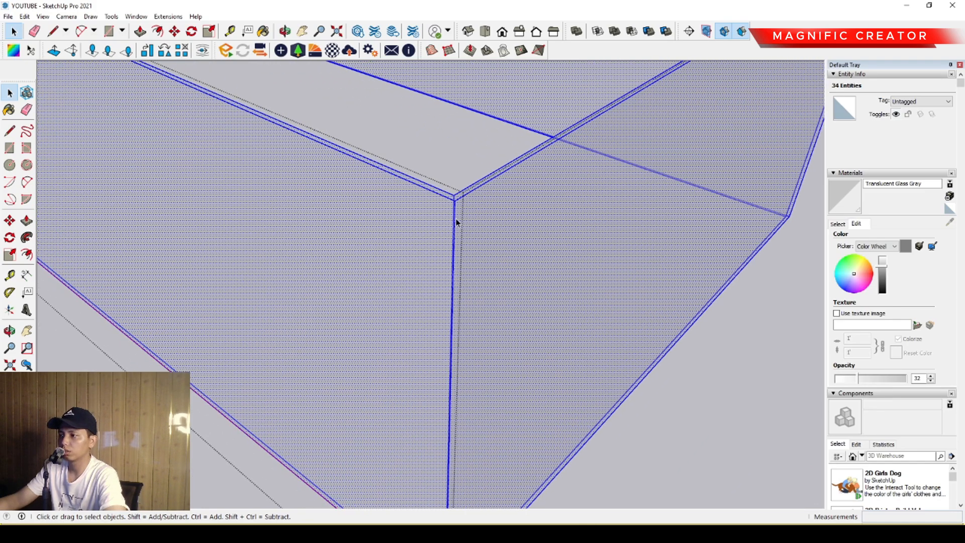
left_click(454, 221)
scroll(592, 233, "down", 2)
middle_click_drag(592, 233, 217, 241)
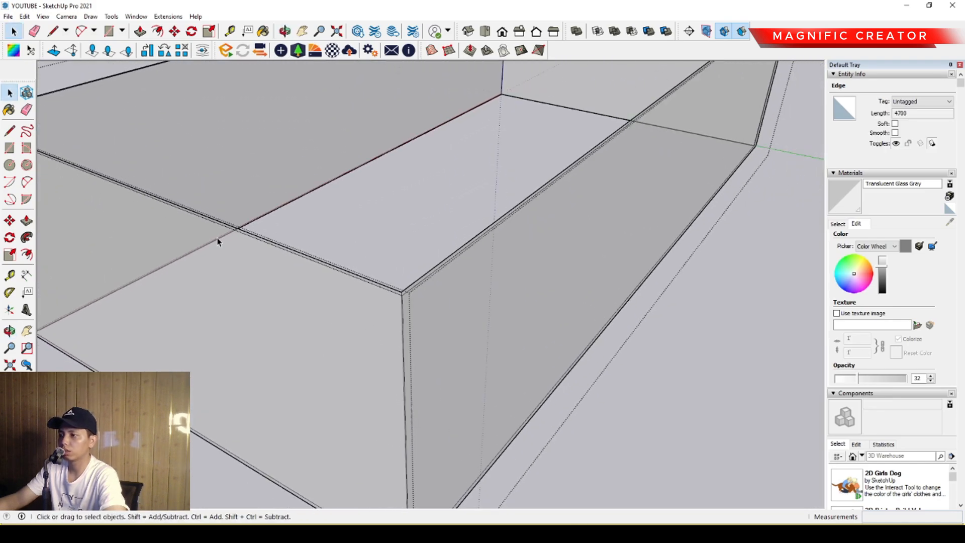
middle_click_drag(403, 311, 385, 172)
scroll(287, 261, "down", 2)
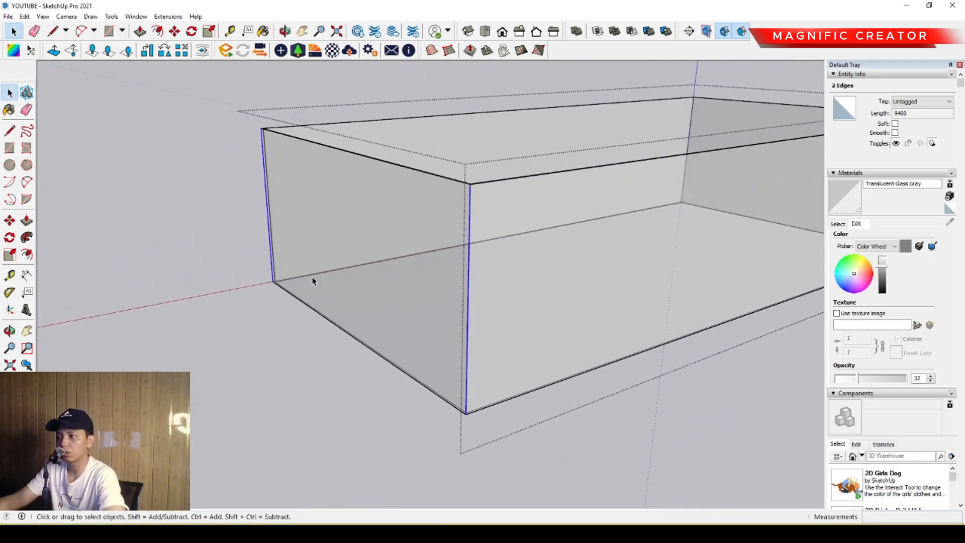
- Copy the two selected edges along the long glass walls to the opposite end and divide the span into 20 equal parts
middle_click_drag(480, 220, 368, 282)
middle_click_drag(376, 249, 284, 299, "shift")
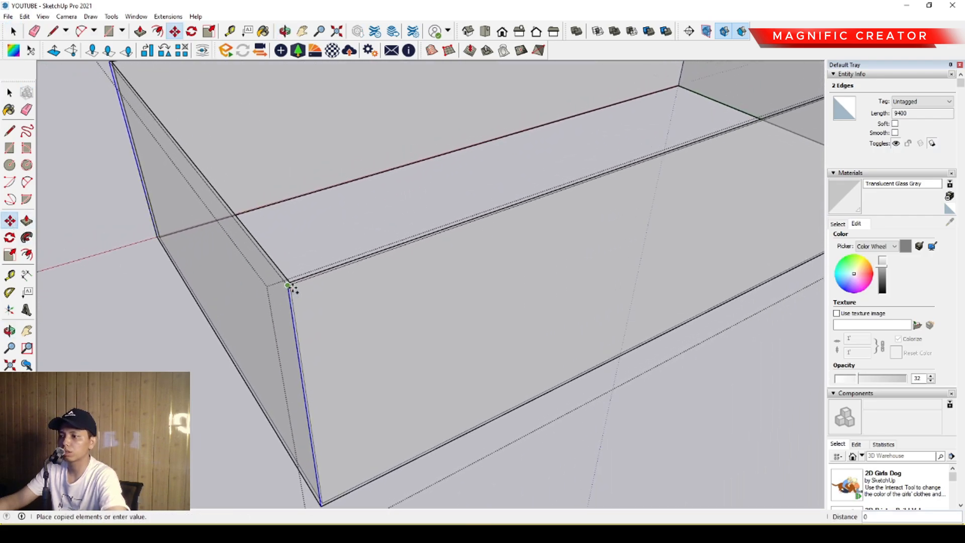
scroll(362, 257, "down", 2)
middle_click_drag(556, 201, 284, 334, "shift")
middle_click_drag(402, 283, 211, 381, "shift")
scroll(211, 381, "up", 4)
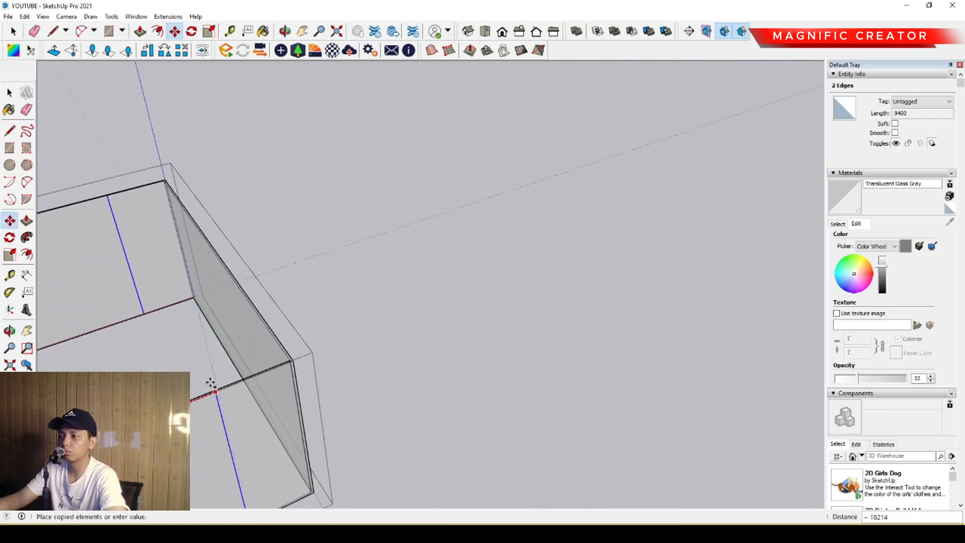
scroll(290, 367, "up", 2)
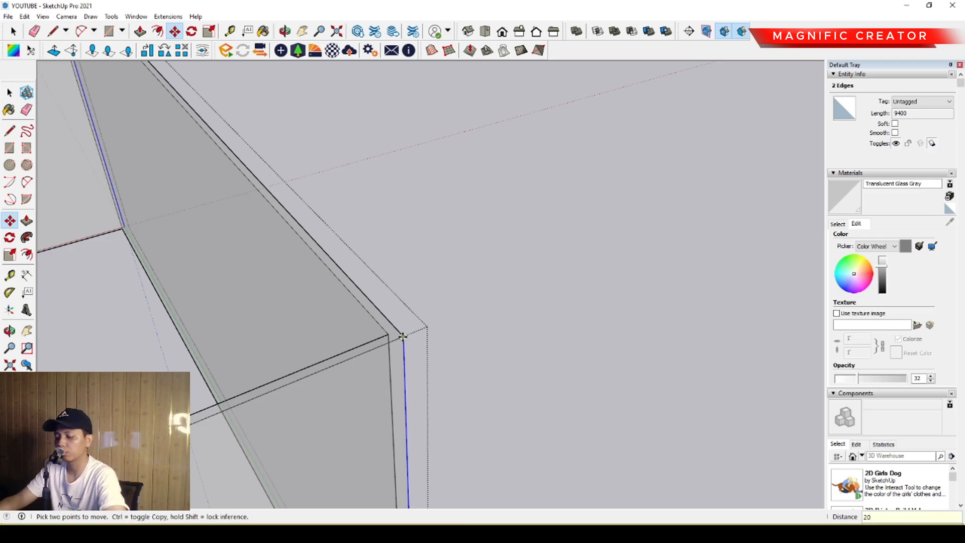
key("Return")
key("space")
- Select the two vertical corner edges at both ends of one long glass wall
scroll(334, 330, "down", 8)
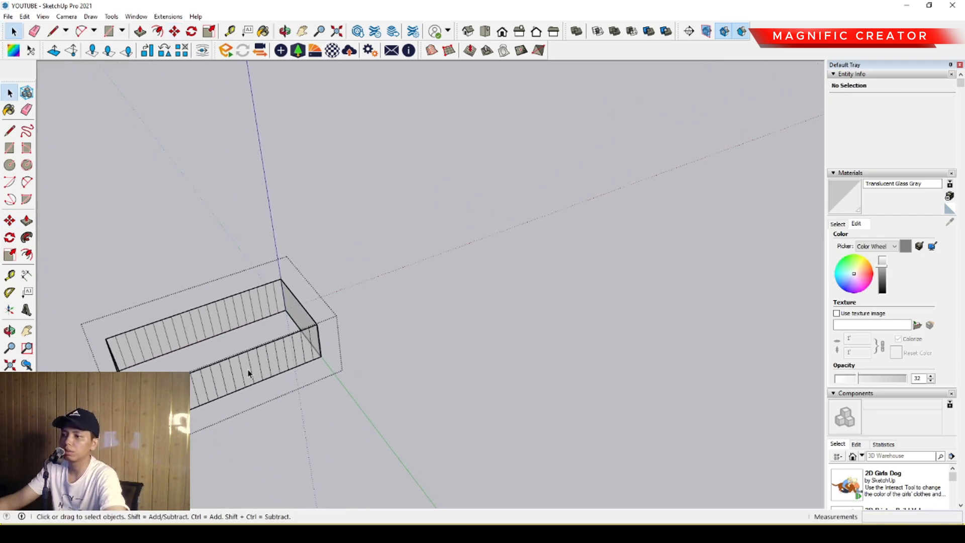
middle_click_drag(177, 376, 216, 348)
scroll(266, 373, "up", 4)
middle_click_drag(290, 370, 343, 286)
scroll(341, 283, "up", 2)
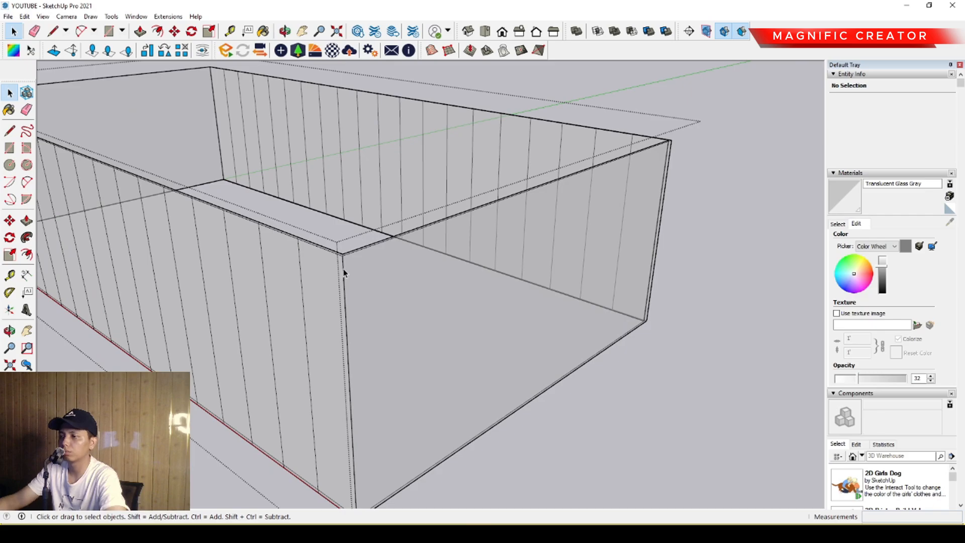
scroll(344, 259, "down", 3)
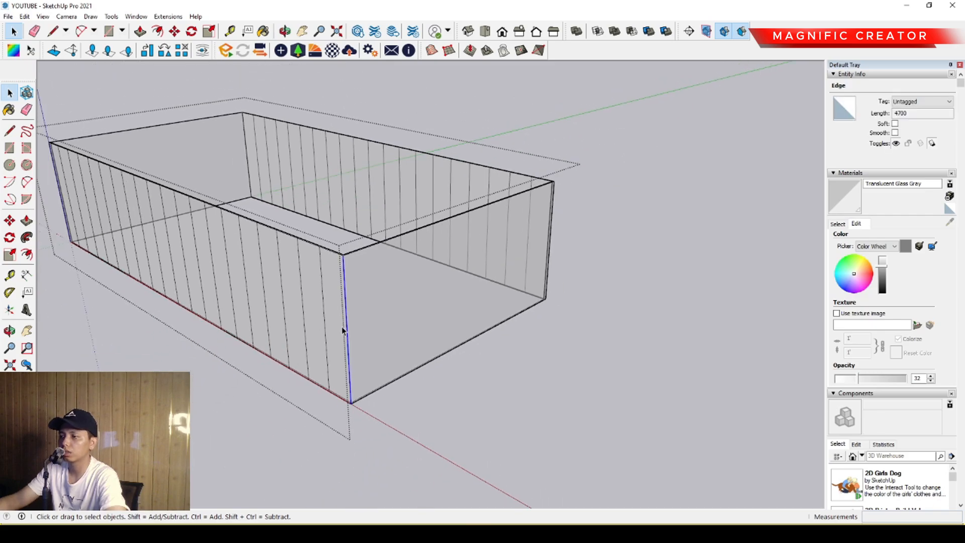
scroll(189, 225, "up", 3)
middle_click_drag(189, 224, 578, 342, "shift")
scroll(414, 280, "up", 5)
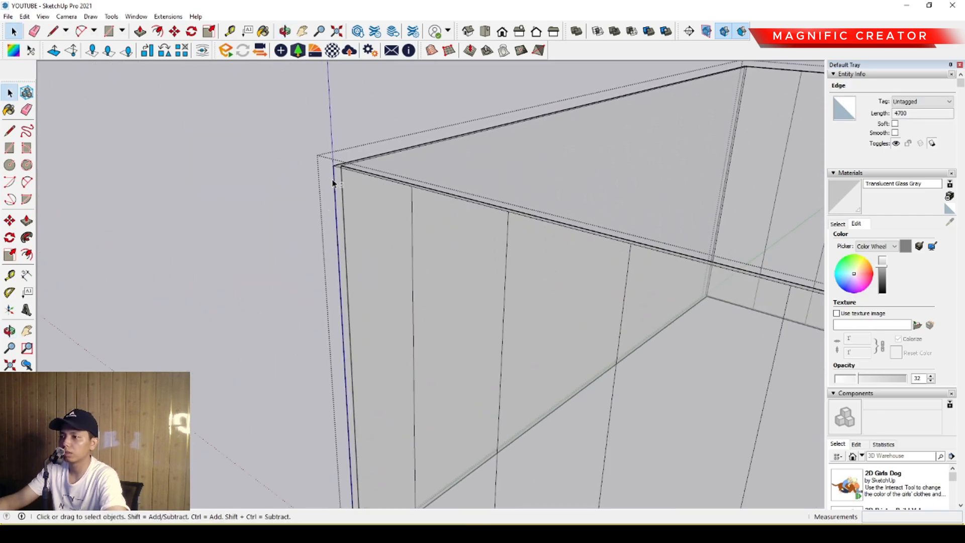
scroll(334, 180, "down", 6)
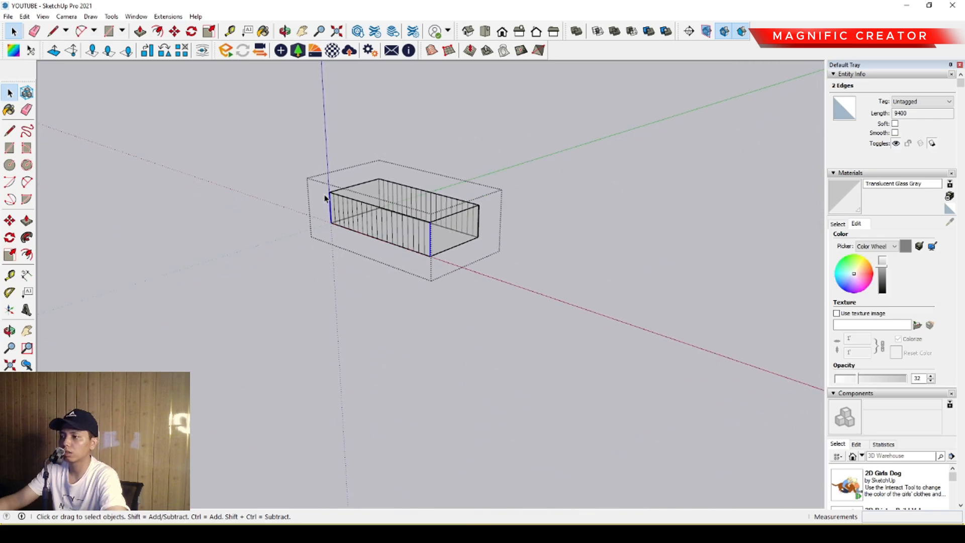
scroll(435, 231, "up", 5)
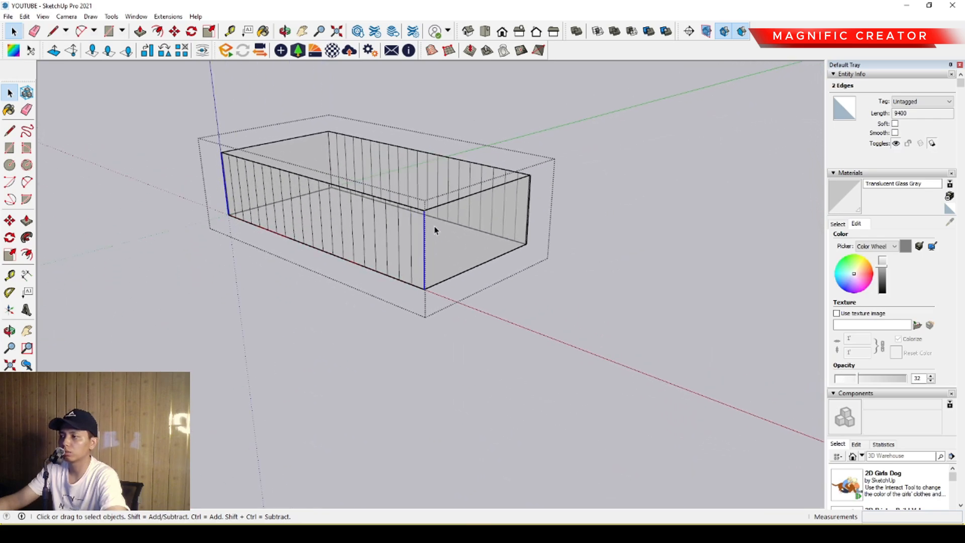
- Copy the two selected edges across to the opposite long wall and divide the short ends with evenly spaced copies
middle_click_drag(435, 231, 357, 390)
scroll(388, 323, "up", 4)
middle_click_drag(387, 323, 368, 403, "shift")
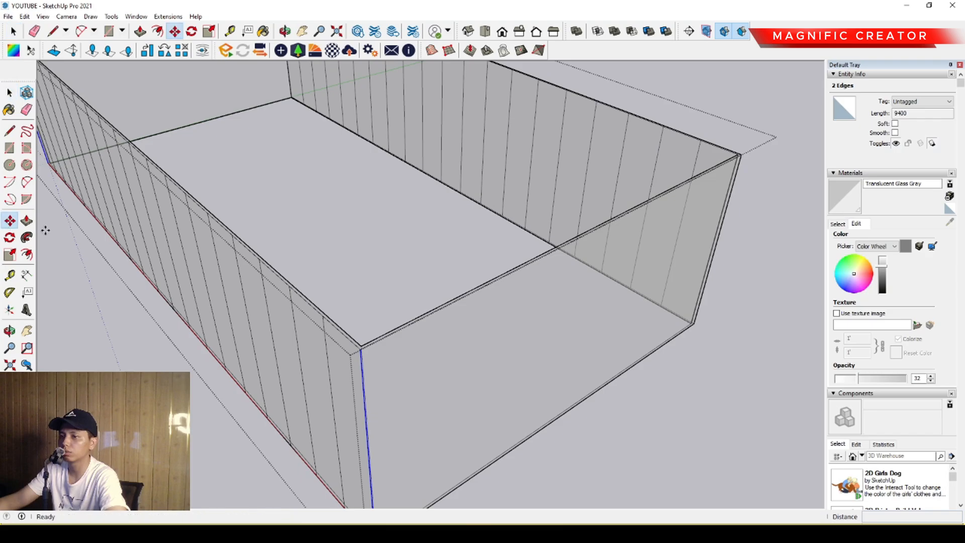
scroll(387, 361, "up", 2)
scroll(419, 342, "down", 5)
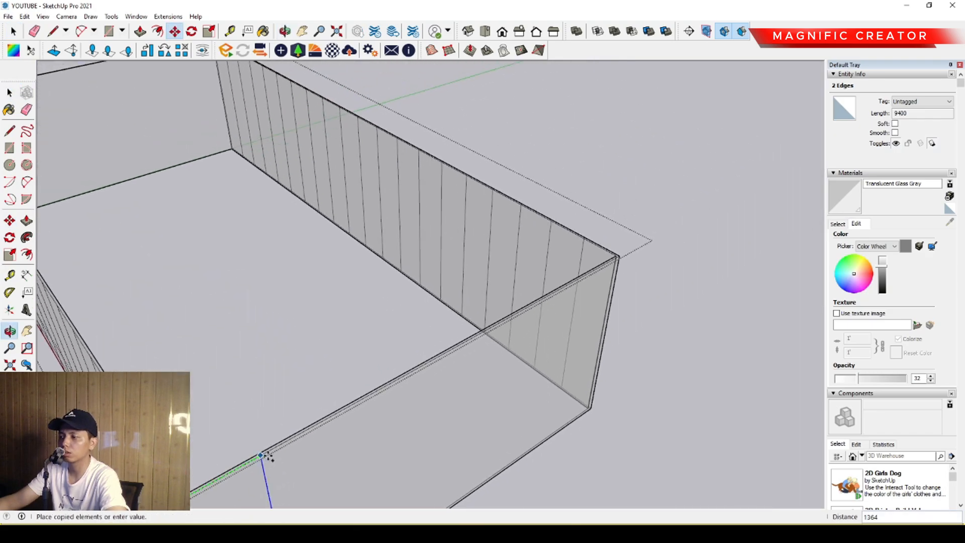
scroll(452, 346, "up", 7)
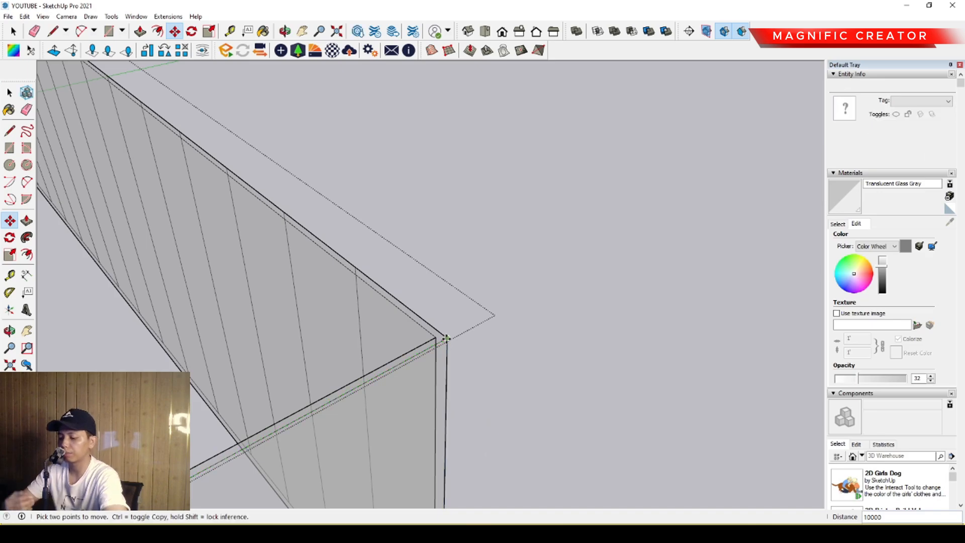
key("Return")
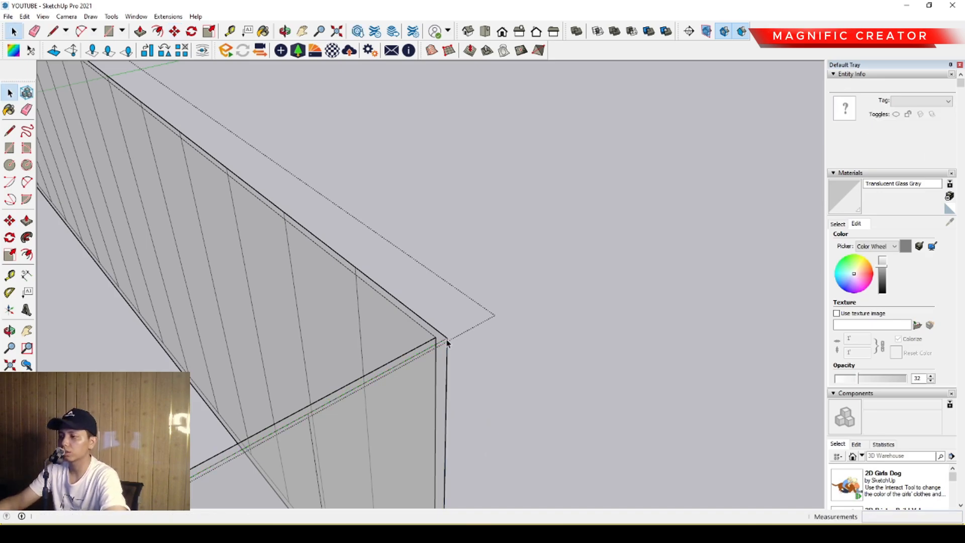
key("space")
- Close the glass wall group and draw a large rectangle around the building as the ground
scroll(416, 375, "down", 5)
middle_click_drag(471, 247, 383, 237)
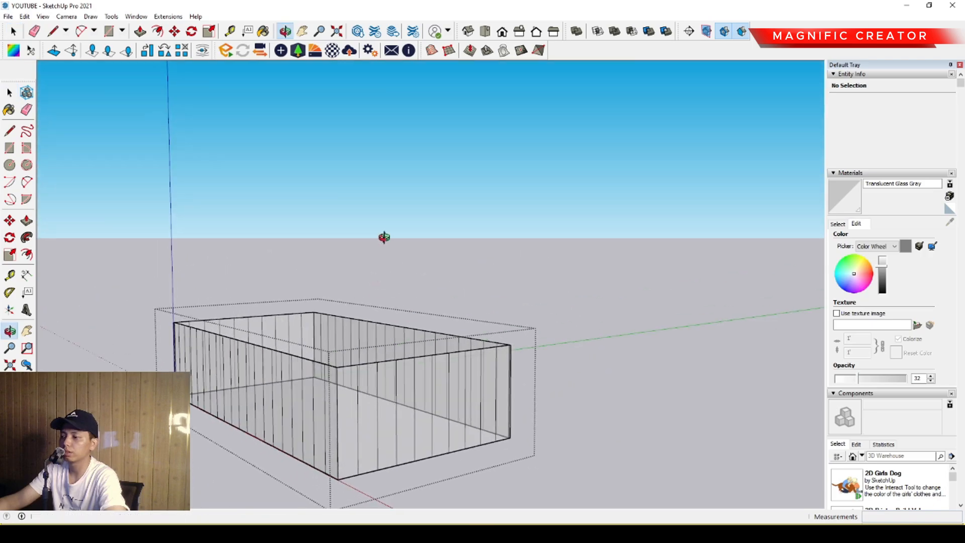
left_click(534, 261)
scroll(386, 366, "up", 2)
middle_click_drag(386, 366, 354, 315, "shift")
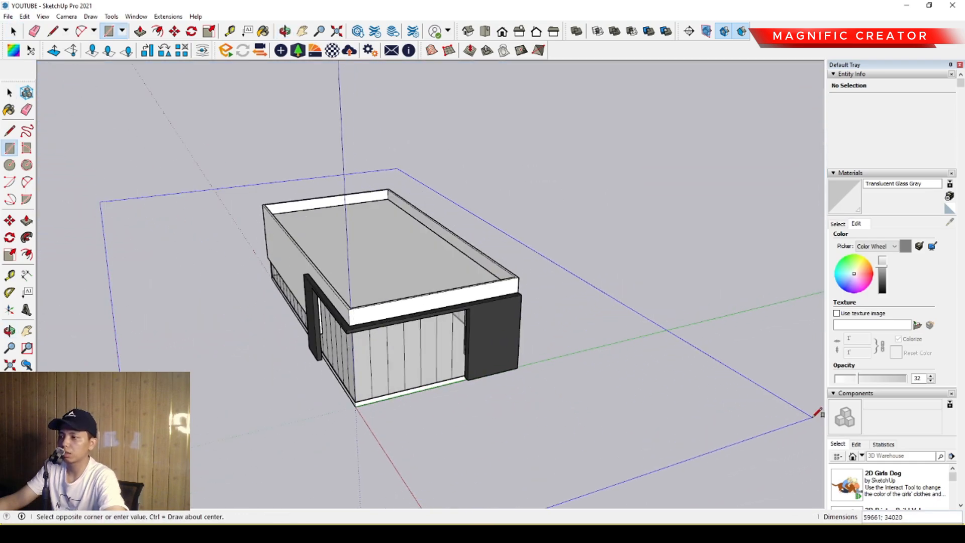
left_click(754, 414)
middle_click_drag(754, 415, 415, 359)
key("space")
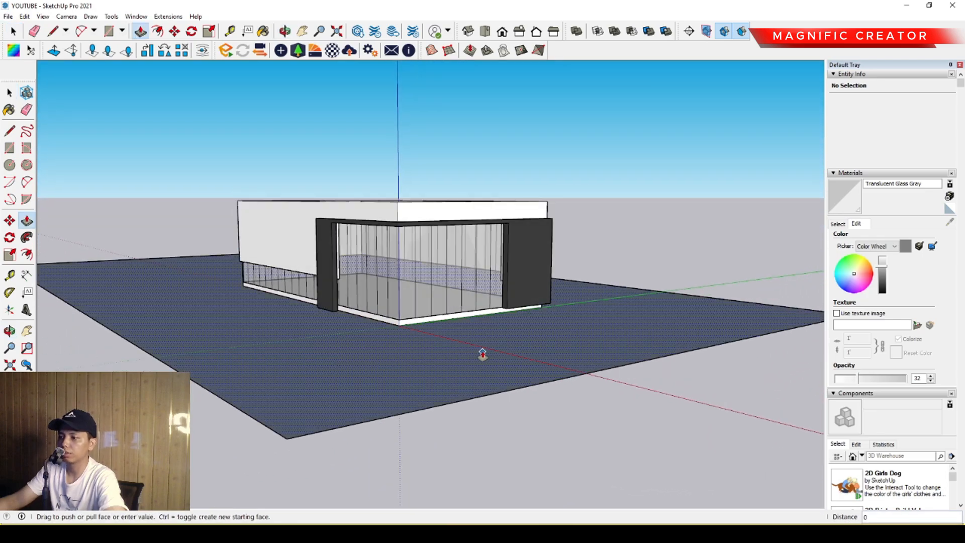
- Extrude the ground face downward into a thin slab and group all its geometry
left_click_drag(482, 355, 485, 362)
key("space")
left_click(395, 362)
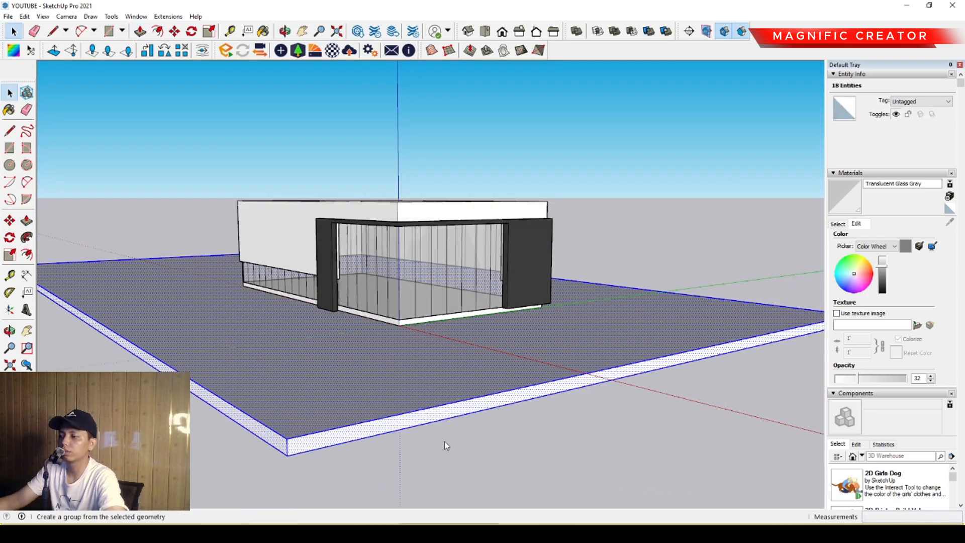
- Open the dark corner frame group for editing near the base of its legs
middle_click_drag(401, 327, 319, 367)
scroll(548, 325, "up", 2)
scroll(329, 406, "up", 2)
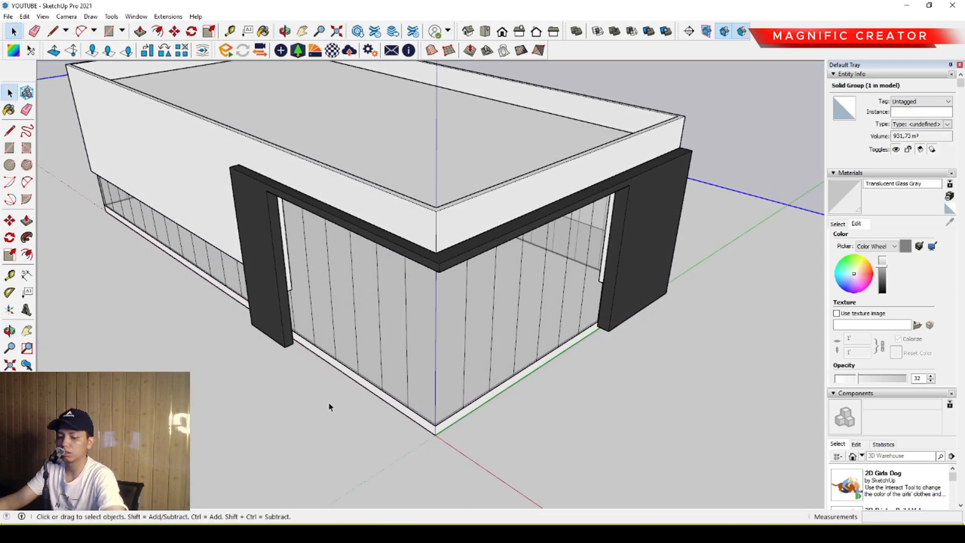
middle_click_drag(329, 406, 394, 369)
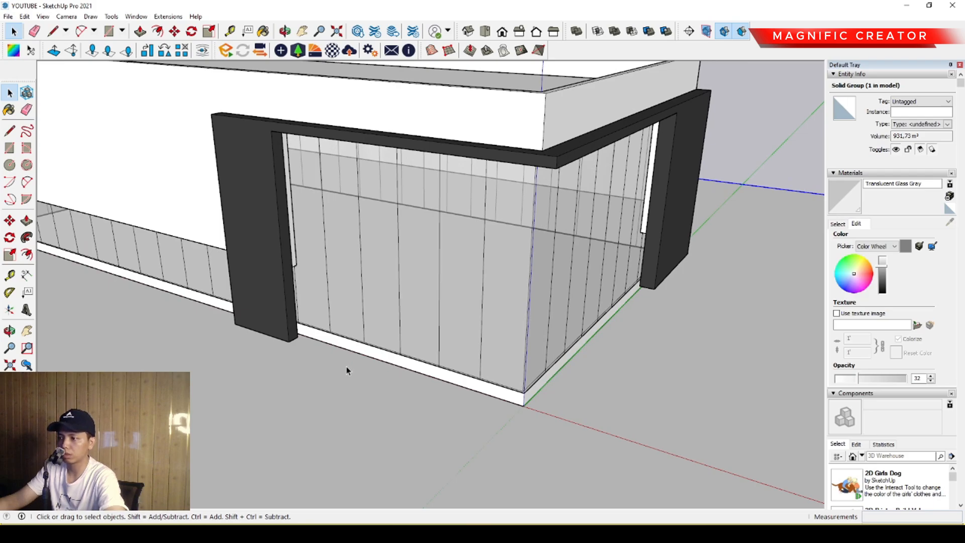
middle_click_drag(346, 368, 526, 304)
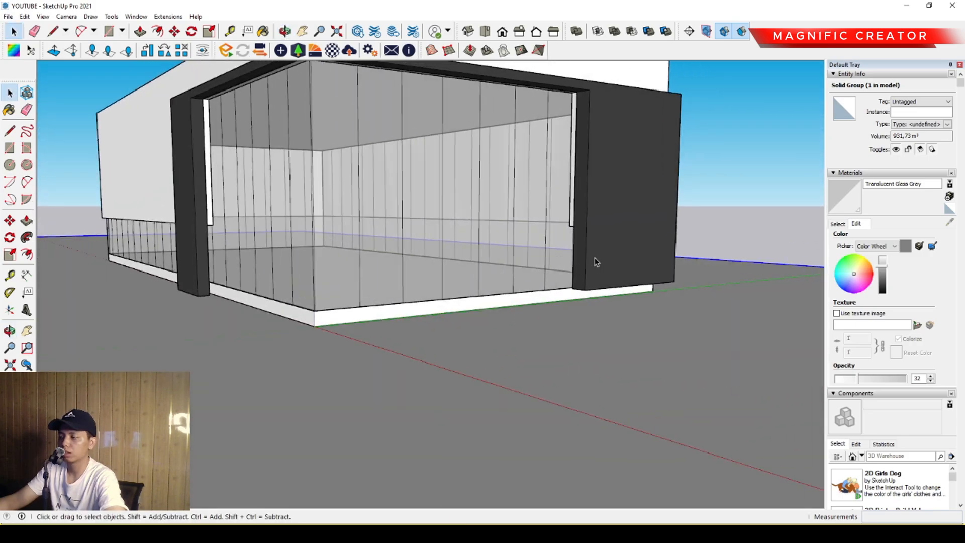
scroll(596, 263, "up", 1)
middle_click_drag(596, 262, 577, 275, "shift")
triple_click(577, 275)
- Extend the bottoms of the dark frame's two legs down to ground level and close the frame group
left_click_drag(487, 274, 775, 349)
key("p")
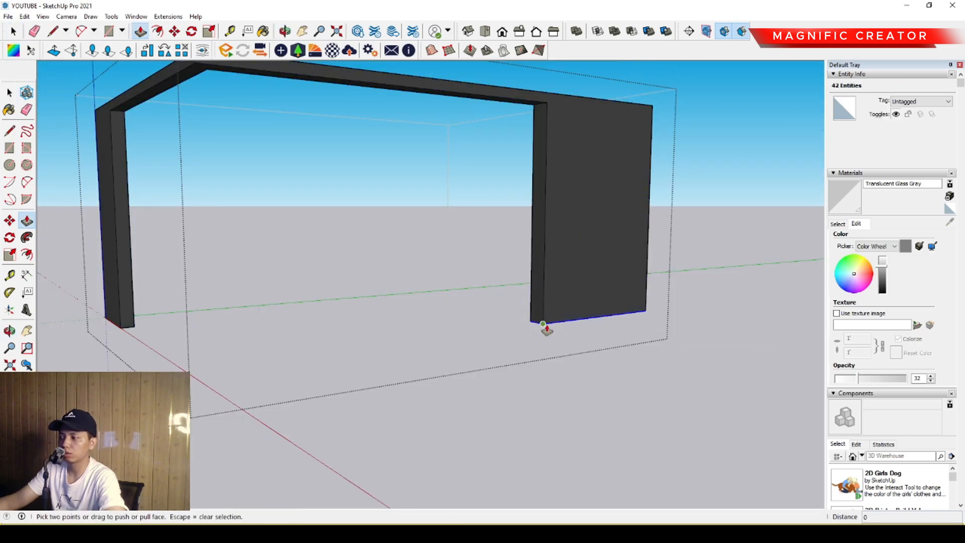
left_click(543, 324)
key("h")
left_click(527, 333)
key("space")
scroll(514, 401, "down", 3)
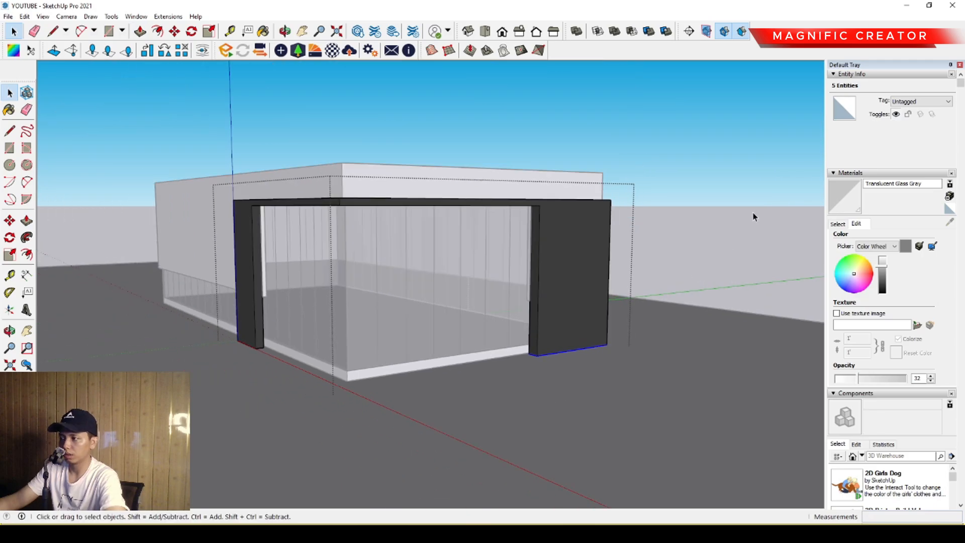
left_click(754, 216)
- Draw a ground rectangle along the long side's corner glazing, from the frame leg's outer edge to just beyond the building corner
scroll(434, 296, "up", 2)
middle_click_drag(434, 296, 495, 347)
middle_click_drag(402, 342, 498, 348)
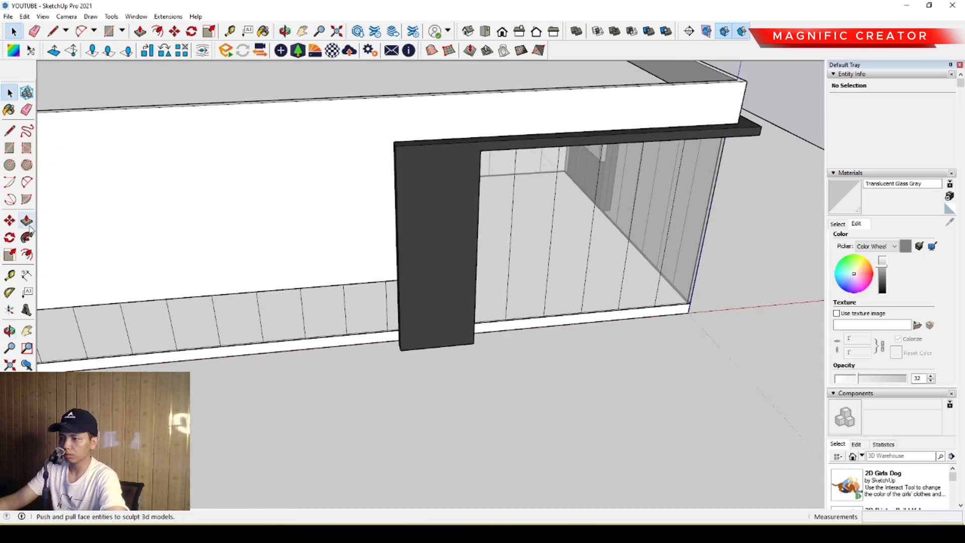
scroll(472, 355, "up", 3)
middle_click_drag(355, 314, 420, 339)
key("space")
key("r")
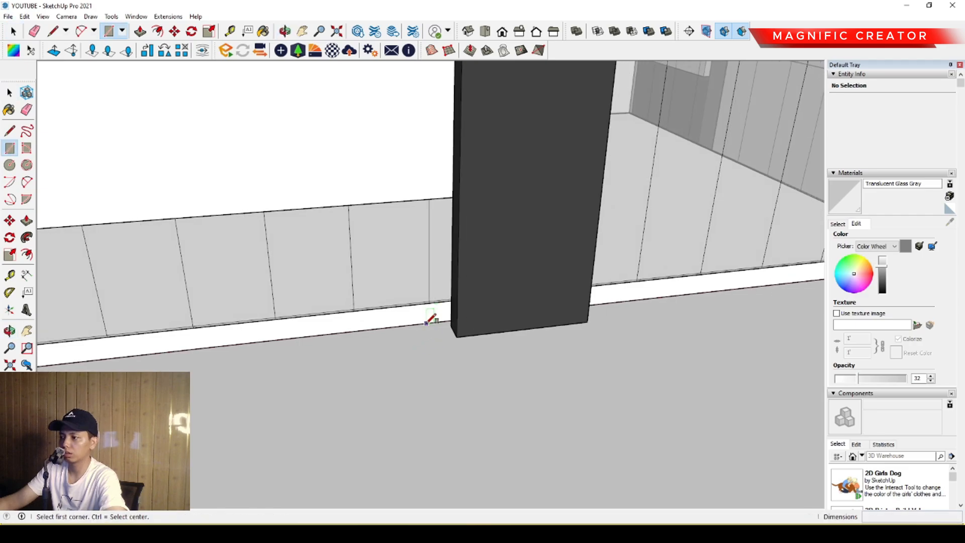
left_click(427, 323)
scroll(497, 358, "down", 3)
middle_click_drag(508, 357, 78, 341)
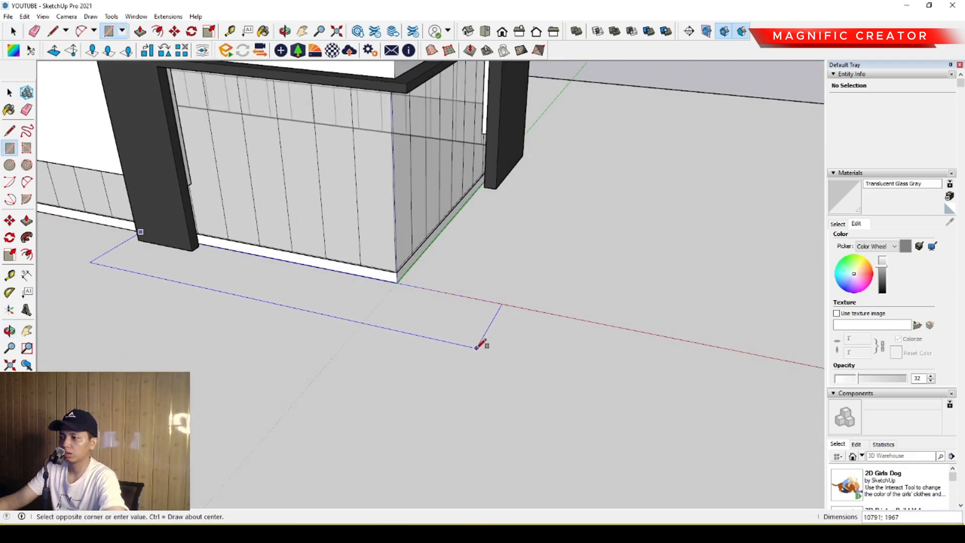
left_click(448, 363)
middle_click_drag(449, 363, 322, 336)
key("space")
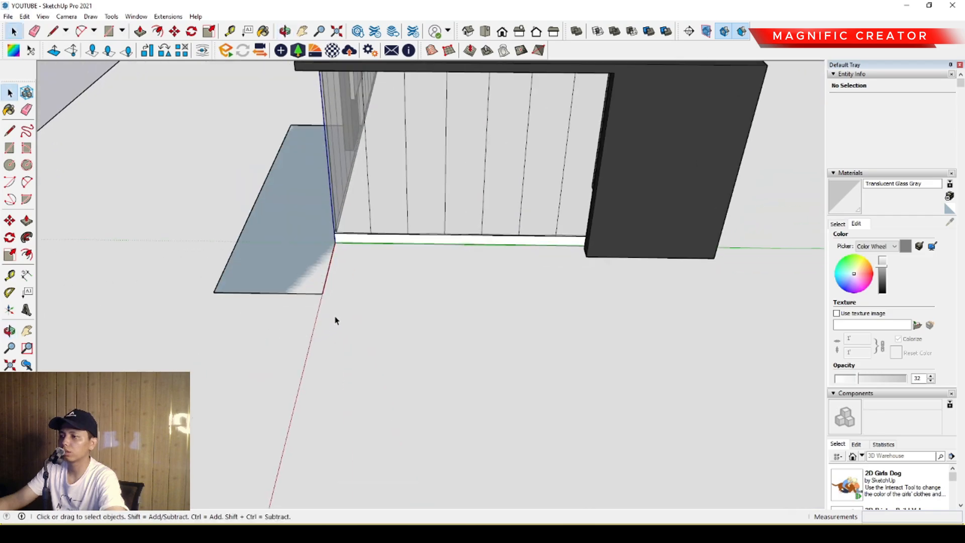
- Draw a second ground rectangle along the short front side, from the first rectangle's corner past the other frame leg
key("r")
left_click(324, 293)
middle_click_drag(406, 282, 219, 298)
scroll(280, 297, "up", 2)
left_click(314, 292)
scroll(347, 304, "down", 3)
- Erase the edge between the two ground rectangles to merge them into one L-shaped face
mouse_move(342, 307)
middle_mouse_down()
mouse_move(422, 366)
mouse_move(503, 381)
middle_mouse_up()
scroll(422, 377, "up", 2)
key("e")
scroll(434, 374, "up", 1)
left_click(448, 391)
mouse_move(390, 402)
middle_mouse_down()
mouse_move(369, 414)
mouse_move(456, 333)
middle_mouse_up()
key("space")
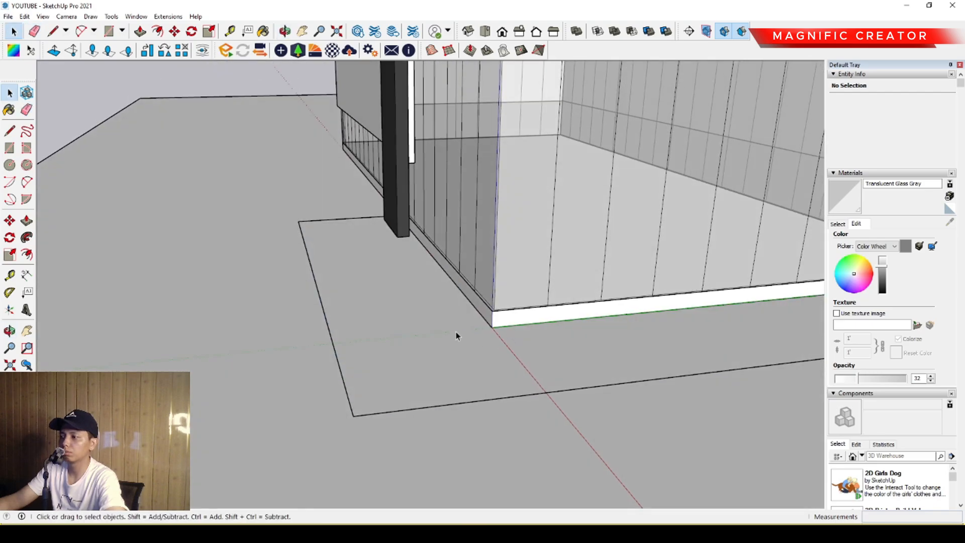
- Extrude the L-shaped face upward about 186 mm to form a planter base around the glass corner
scroll(456, 335, "up", 1)
key("p")
mouse_move(491, 338)
left_mouse_down()
mouse_move(498, 327)
mouse_move(487, 331)
left_mouse_up()
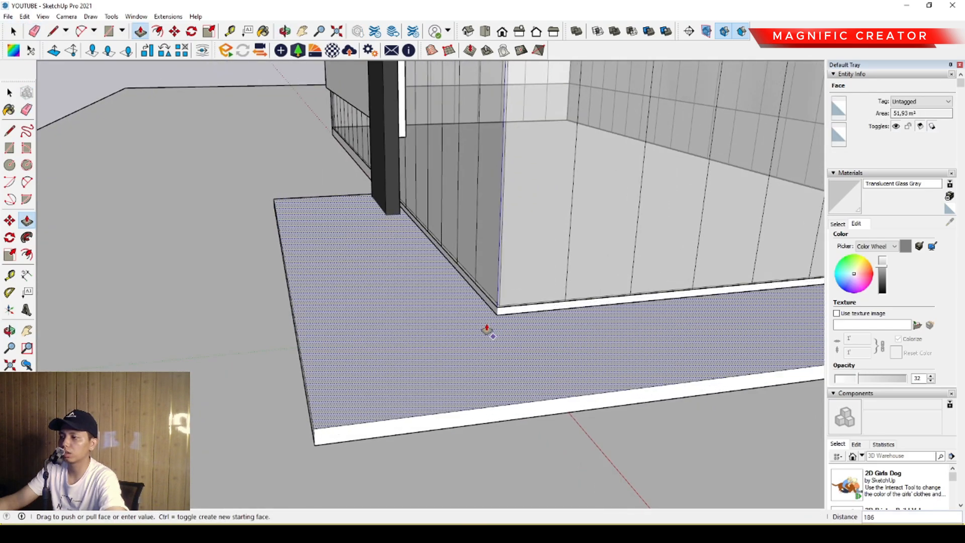
- Try offsetting the planter's top outline inward by about 176 mm
scroll(302, 377, "down", 2)
key("f")
left_click(323, 352)
left_click(317, 354)
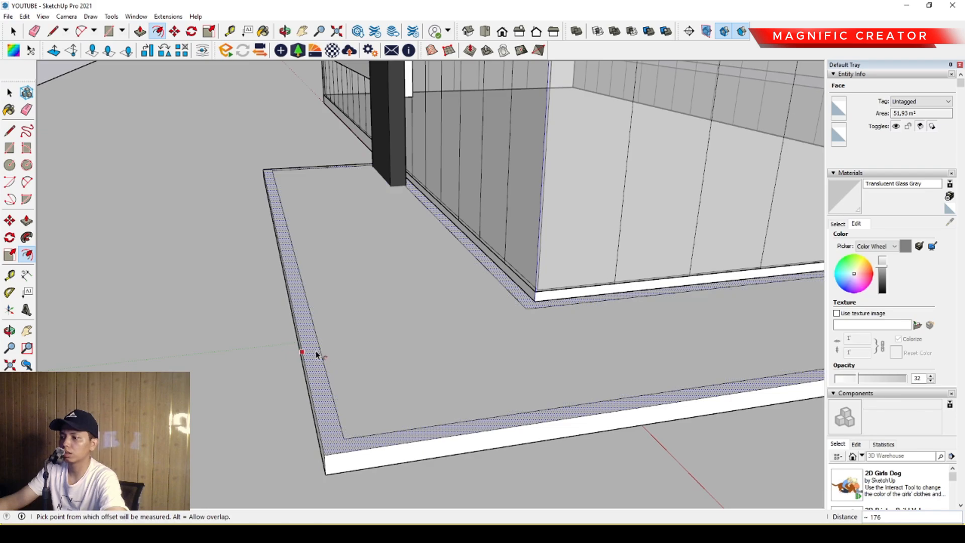
key("ctrl+z")
- Offset the planter's top outline slightly inward to leave a narrow border around the inner face
left_click(320, 351)
left_click(313, 352)
key("space")
scroll(357, 360, "down", 1)
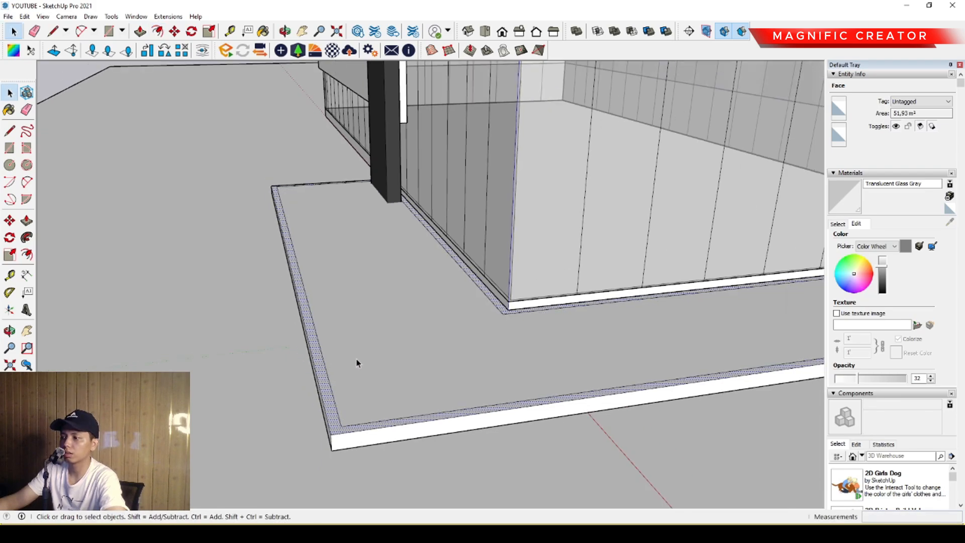
middle_click_drag(357, 363, 465, 329)
- Paint the planter's inner top face with the Vegetation Grass material from the Landscaping, Fencing and Vegetation collection
left_click(466, 330)
left_click(843, 225)
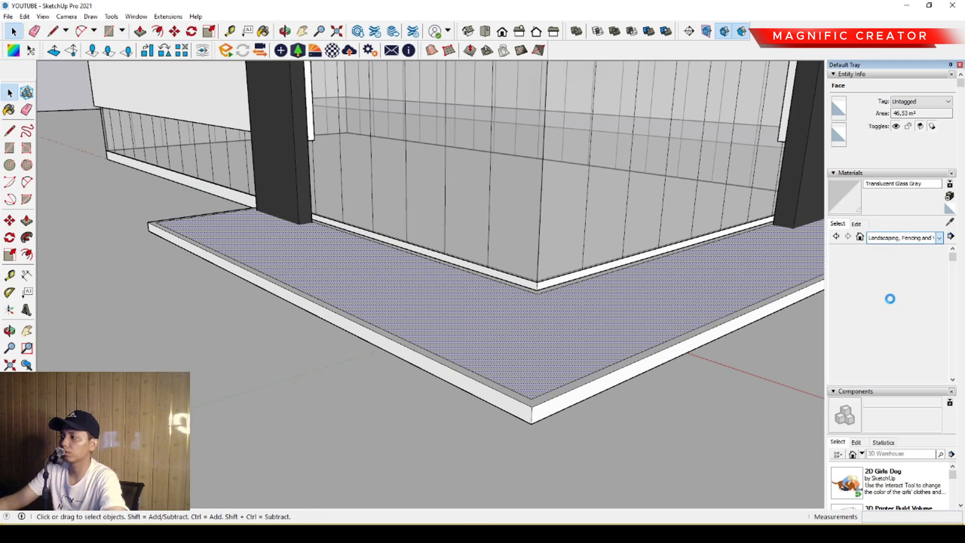
scroll(896, 306, "down", 5)
left_click(897, 309)
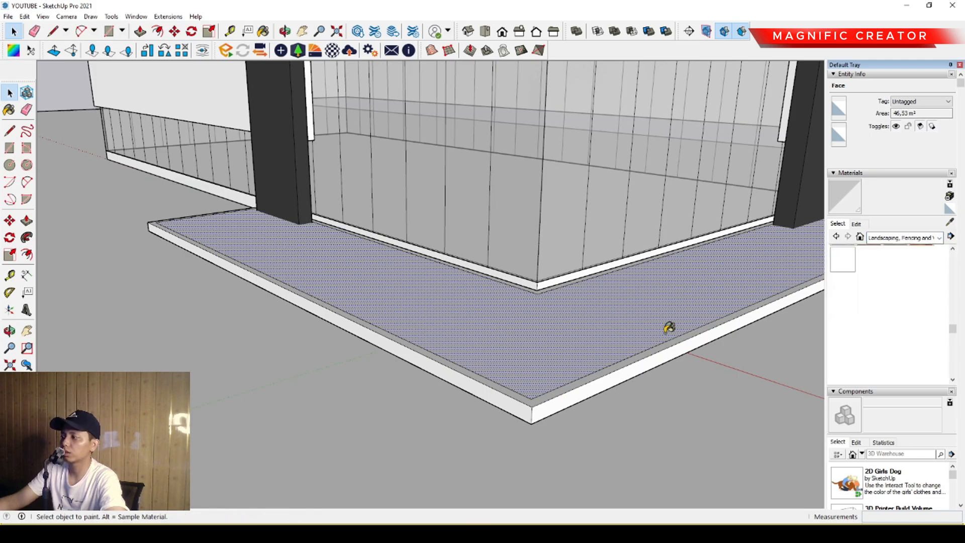
left_click(446, 330)
middle_click_drag(446, 329, 505, 324)
- Select all of the grass planter's connected geometry and make it a group
right_click(506, 323)
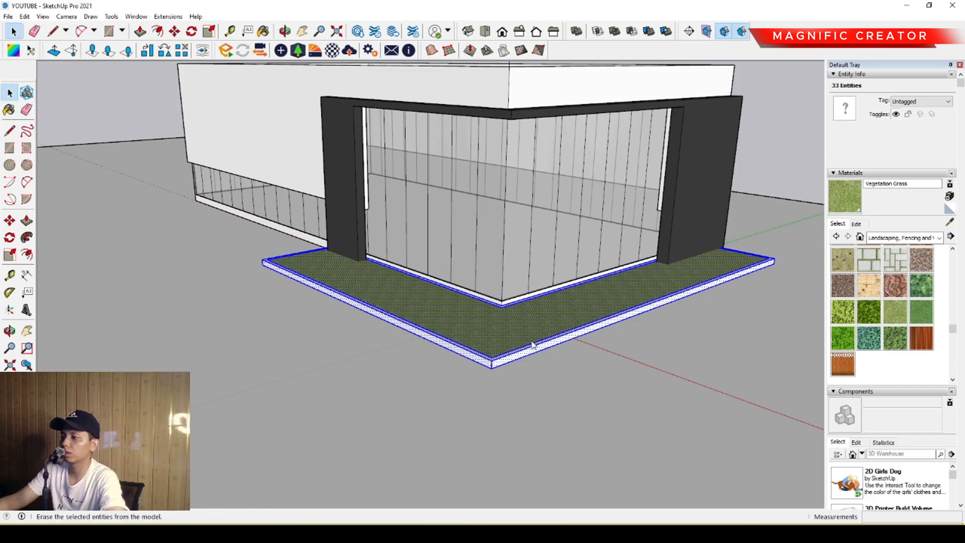
left_click(545, 410)
scroll(478, 294, "down", 2)
middle_click_drag(477, 294, 503, 308)
scroll(446, 330, "down", 1)
middle_click_drag(385, 308, 561, 387)
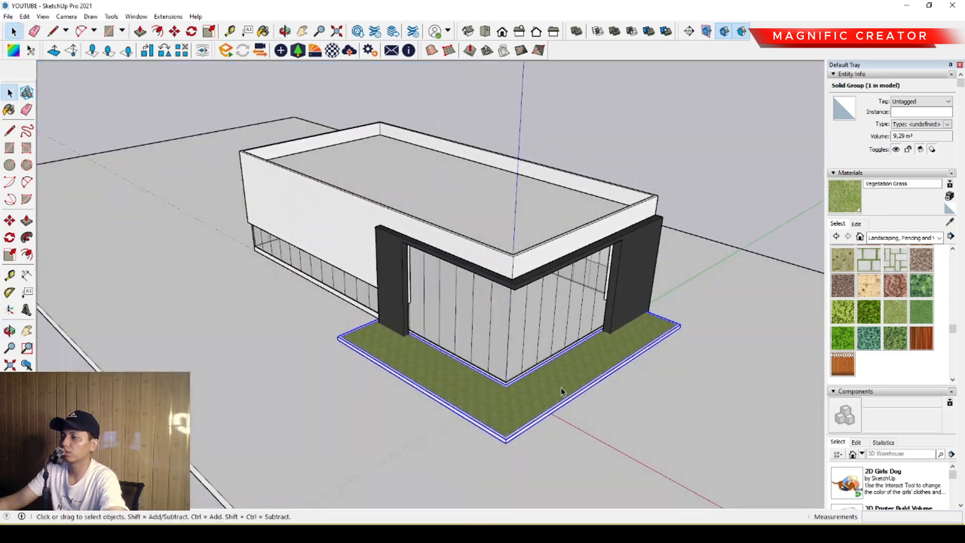
- Open the ground slab group and draw six narrow rectangles on its top face around the building as lawn strips
scroll(402, 312, "down", 2)
middle_click_drag(352, 301, 368, 286)
triple_click(340, 276)
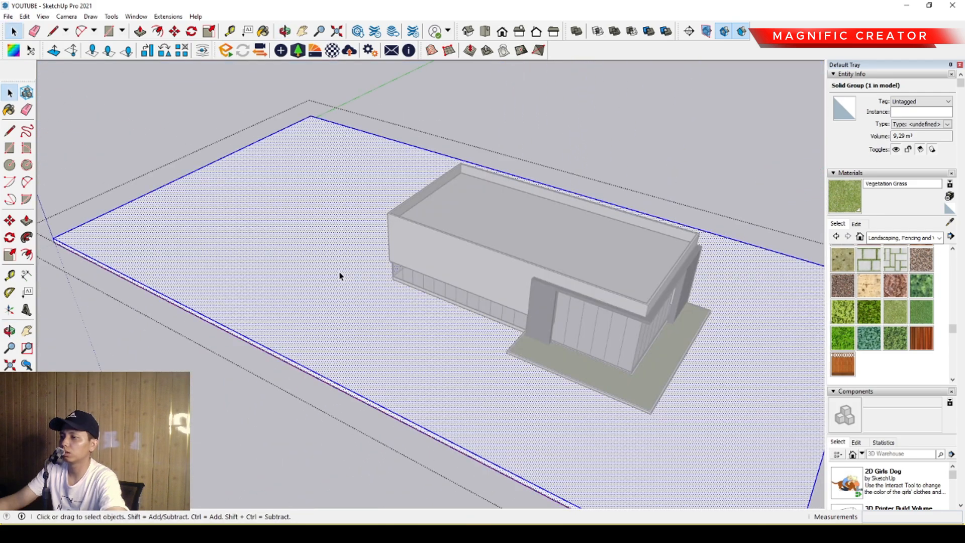
key("r")
left_click(289, 161)
left_click(208, 227)
middle_click_drag(207, 227, 648, 280)
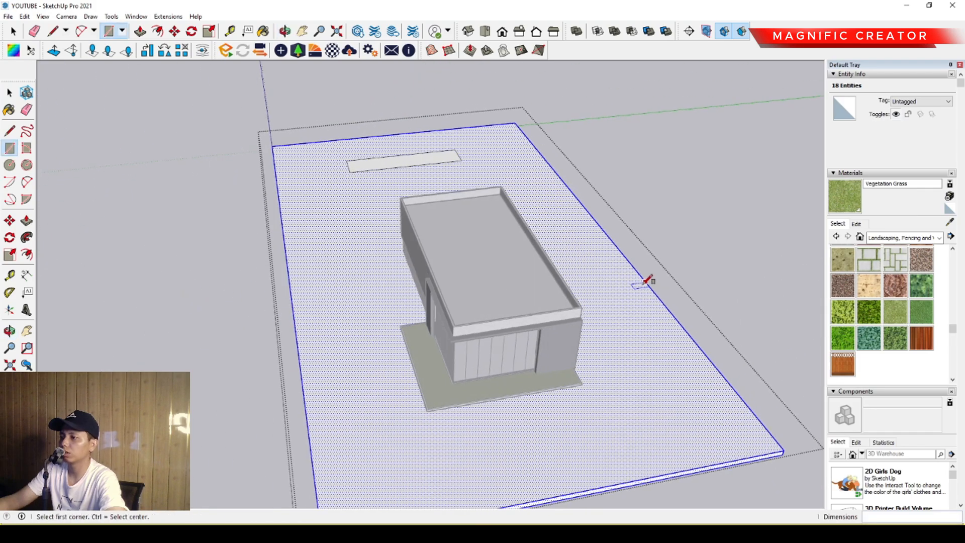
left_click(634, 358)
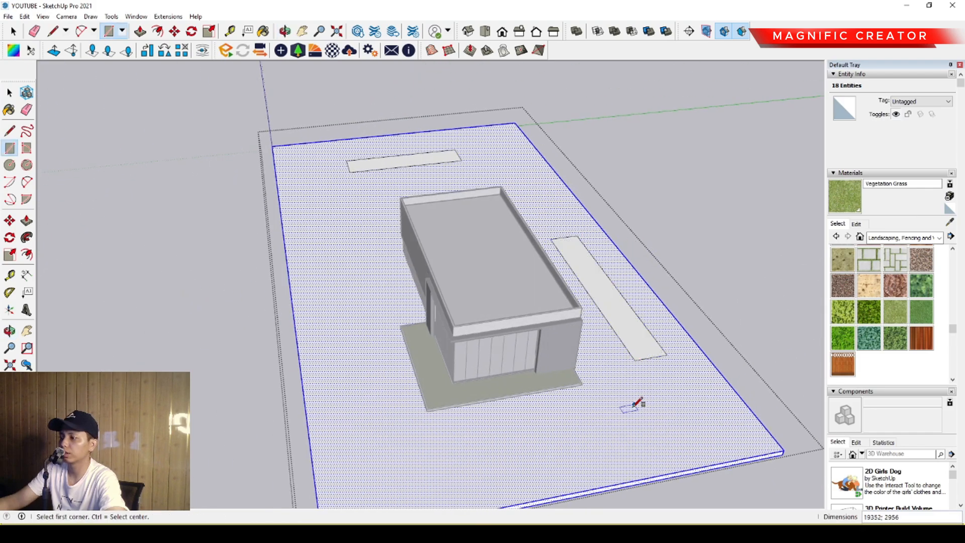
left_click(676, 426)
middle_click_drag(676, 427, 342, 247)
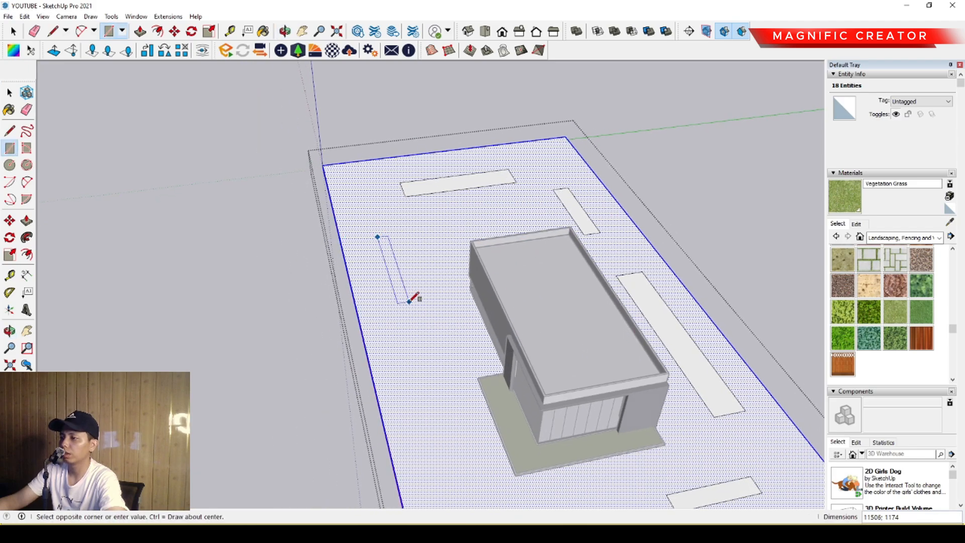
middle_click_drag(479, 380, 687, 239)
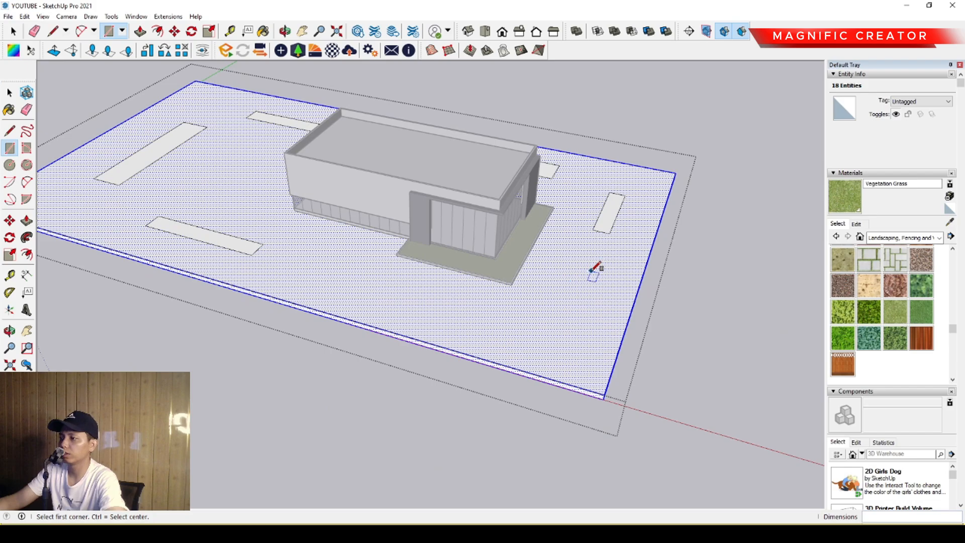
left_click(552, 322)
- Paint the rectangular strips on the ground slab with the Vegetation Grass material
key("space")
mouse_move(622, 235)
middle_mouse_down()
mouse_move(578, 218)
mouse_move(530, 338)
mouse_move(565, 162)
mouse_move(344, 252)
middle_mouse_up()
left_click(855, 204)
scroll(588, 279, "up", 2)
left_click(562, 302)
left_click(604, 235)
scroll(262, 357, "up", 5)
left_click(261, 357)
left_click(266, 146)
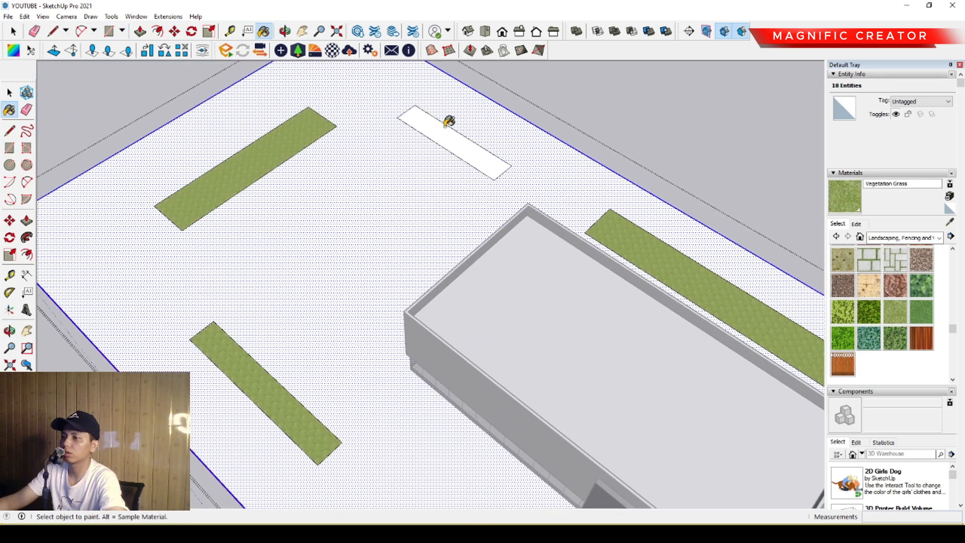
- Paint the rest of the ground slab with Pavers Flagstone Gray
scroll(382, 224, "down", 5)
key("space")
middle_click_drag(385, 226, 449, 166)
scroll(880, 312, "up", 4)
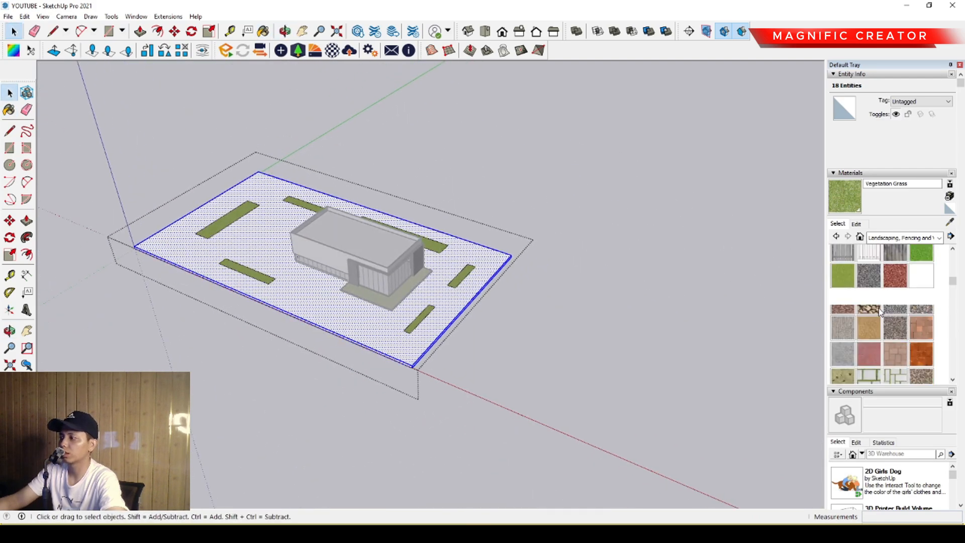
left_click(846, 354)
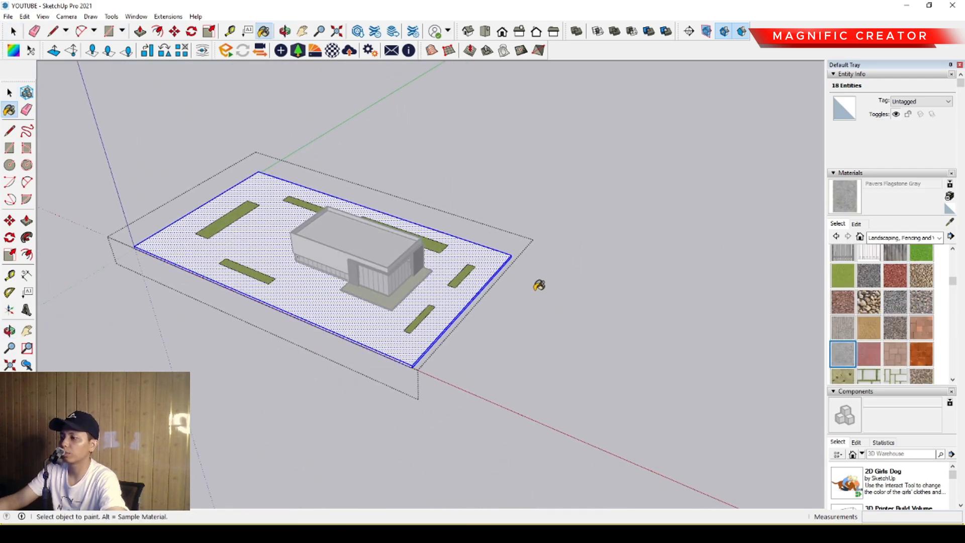
left_click(455, 298)
key("space")
scroll(429, 296, "up", 3)
middle_click_drag(502, 402, 626, 228)
left_click(626, 226)
- Close the slab group and paint the building's upper walls with Concrete Form 4x8 from the Asphalt and Concrete collection
scroll(423, 315, "up", 4)
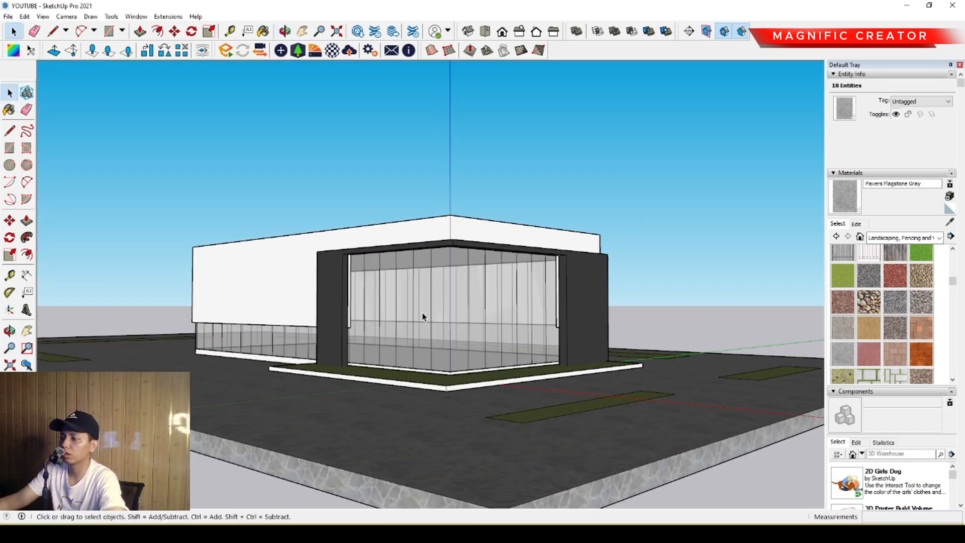
middle_click_drag(423, 315, 596, 293)
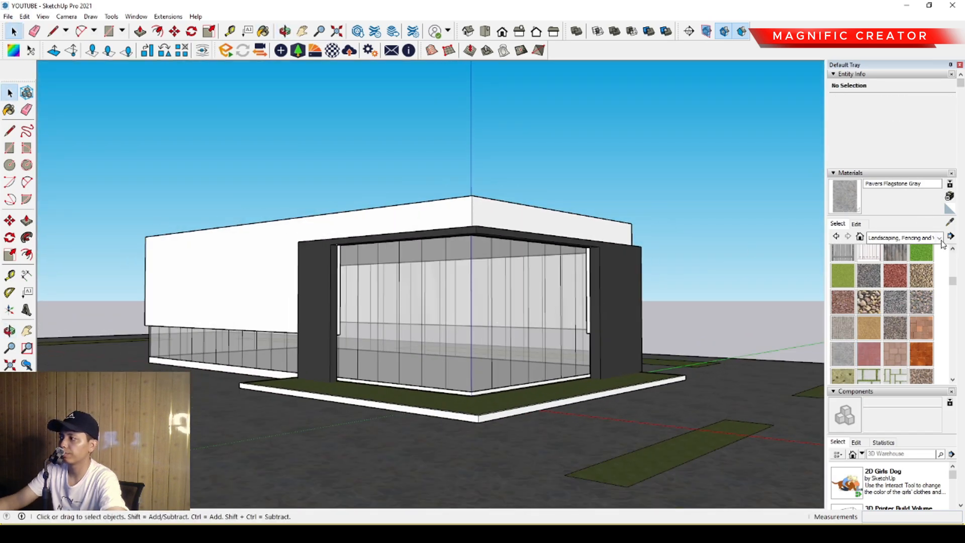
left_click(895, 274)
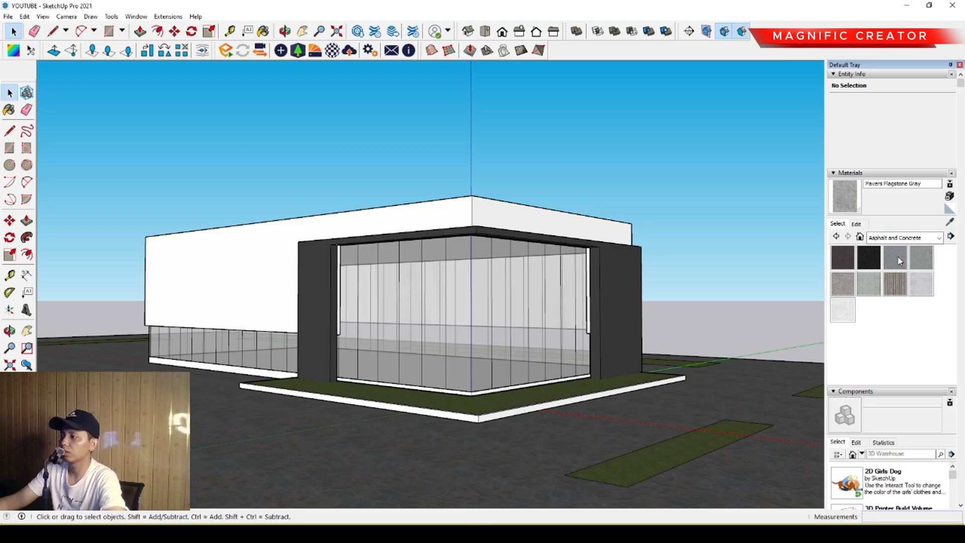
left_click(840, 286)
left_click(323, 243)
key("space")
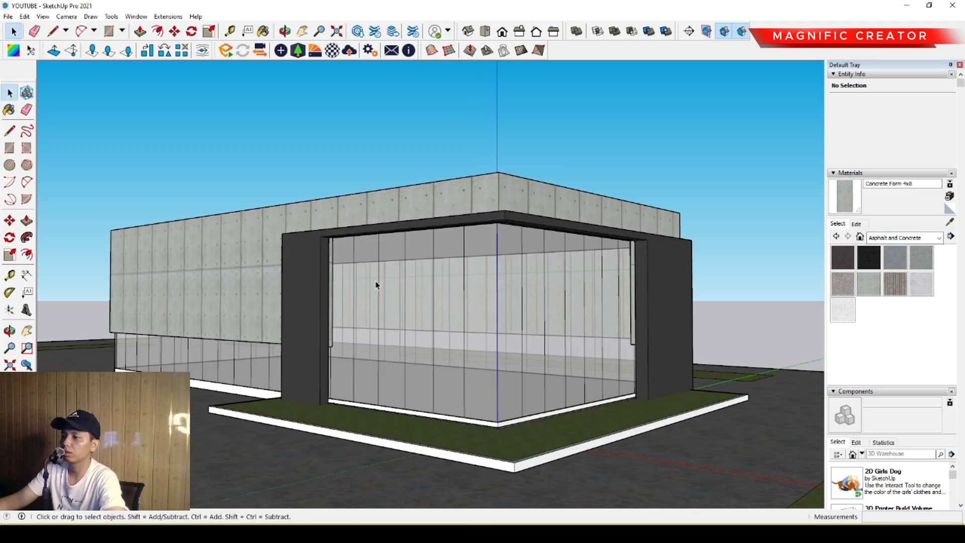
- Draw a 2400 mm vertical reference line up from the base of the long side's glass wall
mouse_move(375, 282)
middle_mouse_down()
mouse_move(422, 244)
mouse_move(519, 251)
mouse_move(471, 318)
mouse_move(803, 227)
middle_mouse_up()
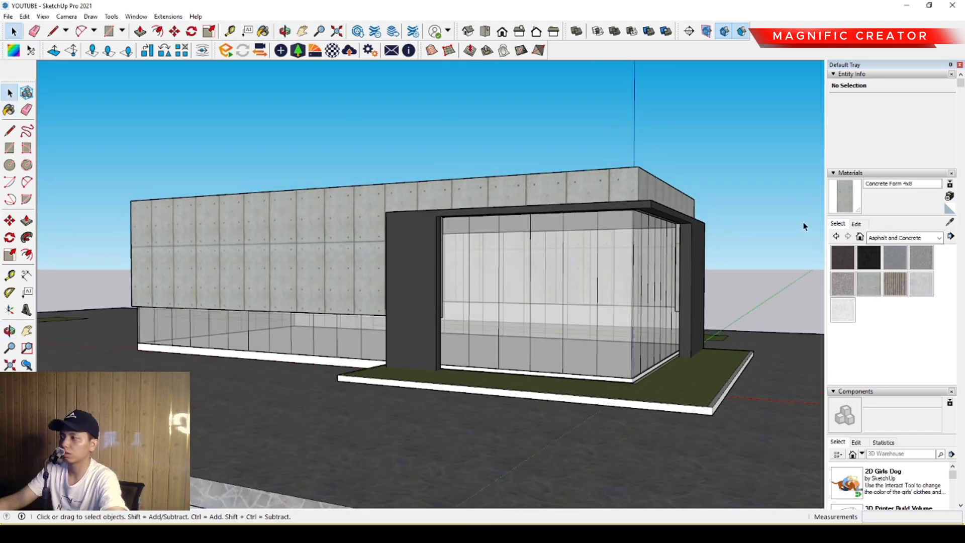
middle_click_drag(514, 275, 534, 258)
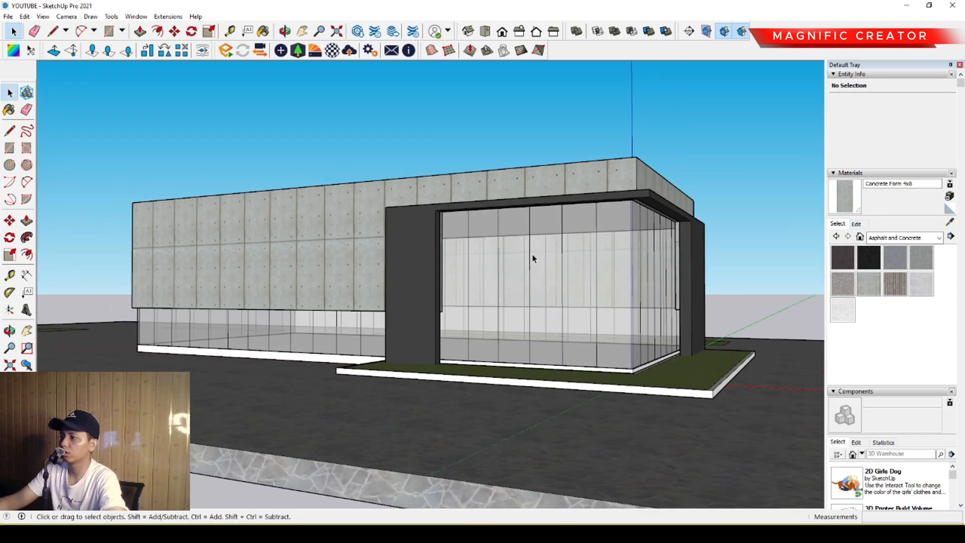
middle_click_drag(606, 282, 481, 282)
scroll(472, 276, "up", 8)
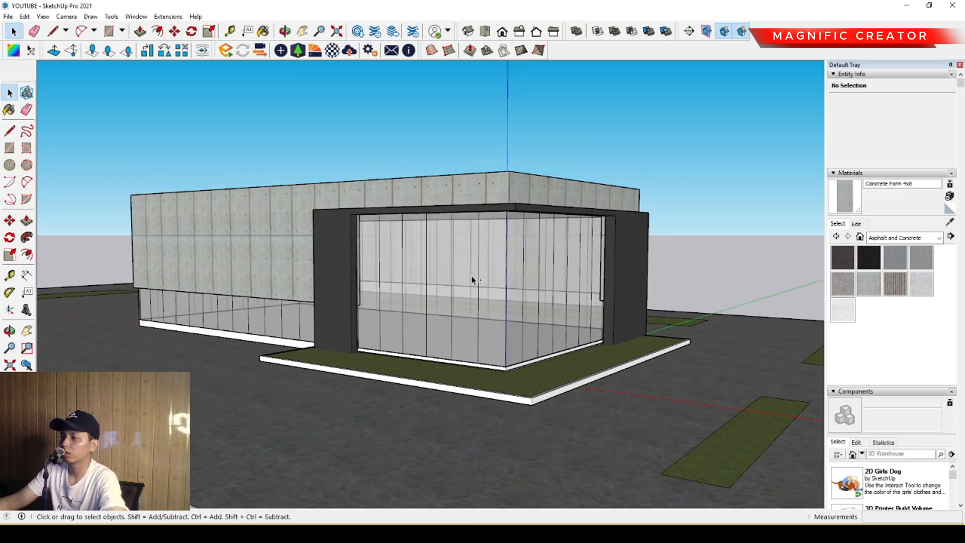
scroll(407, 328, "down", 2)
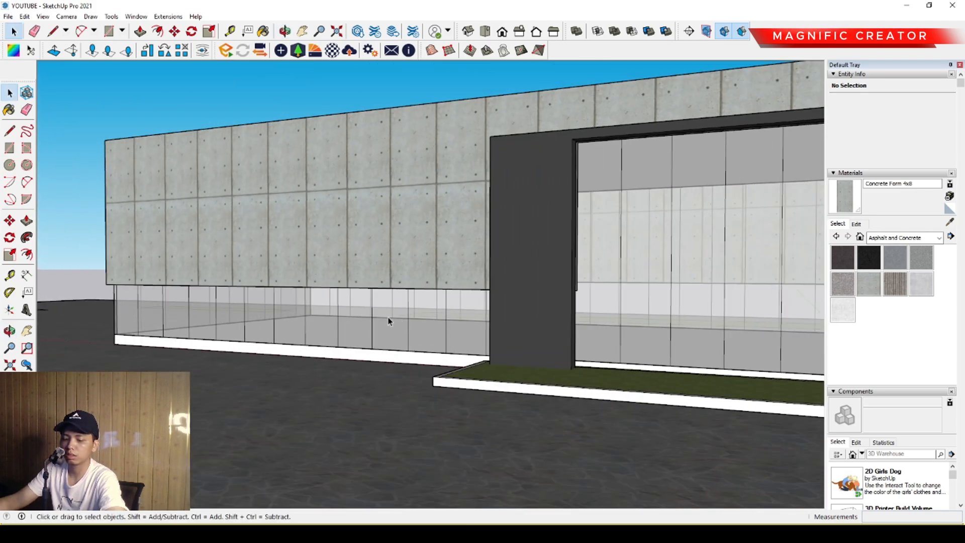
scroll(383, 350, "up", 3)
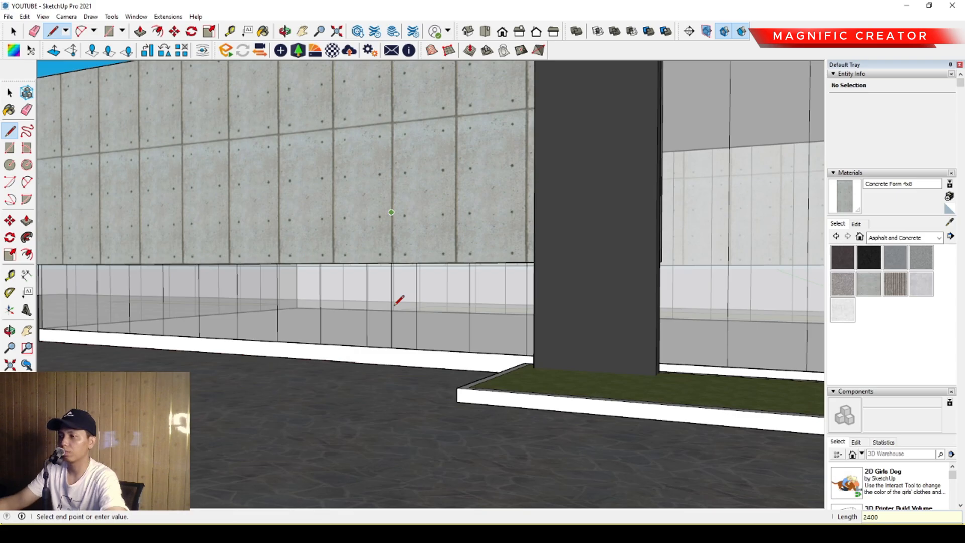
scroll(399, 301, "down", 3)
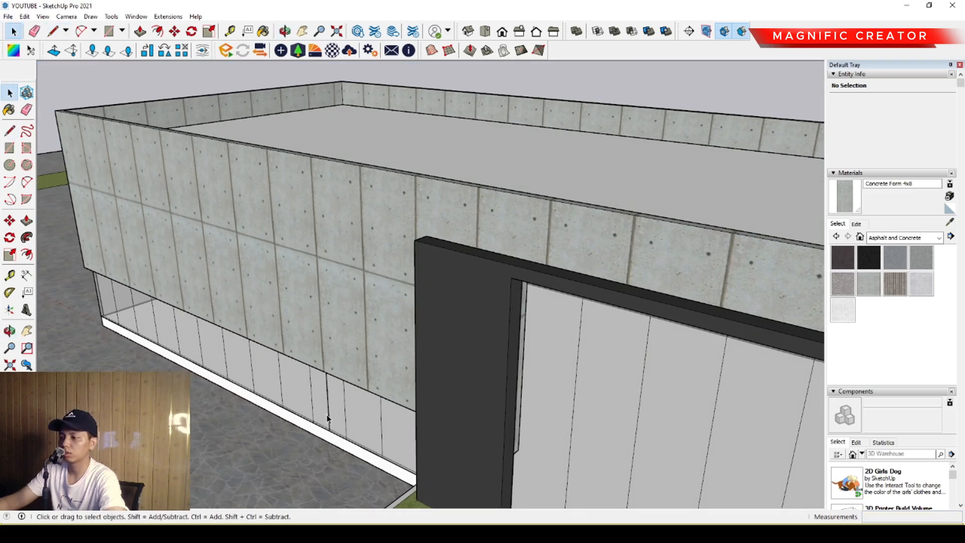
- Open the concrete wall group, split its underside with a line at the corner, and select the long side's bottom face
middle_click_drag(327, 419, 393, 299)
scroll(338, 295, "down", 2)
scroll(358, 230, "up", 10)
triple_click(357, 231)
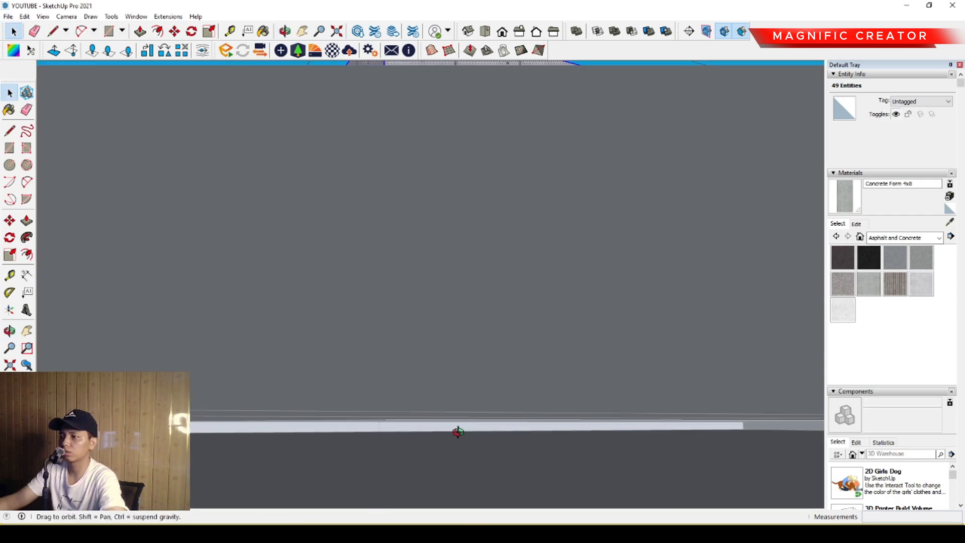
scroll(400, 328, "up", 6)
middle_click_drag(457, 432, 424, 291)
scroll(424, 292, "up", 3)
key("l")
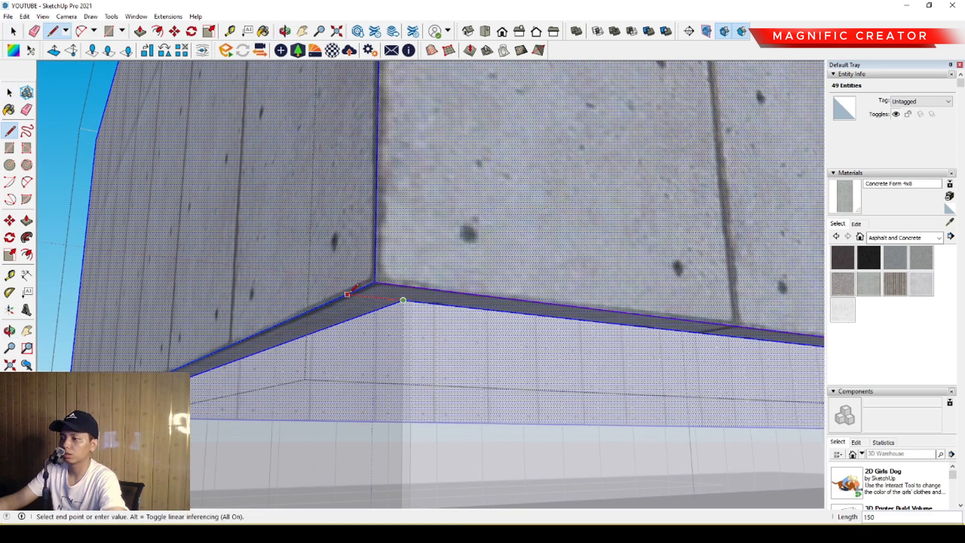
key("space")
left_click(471, 301)
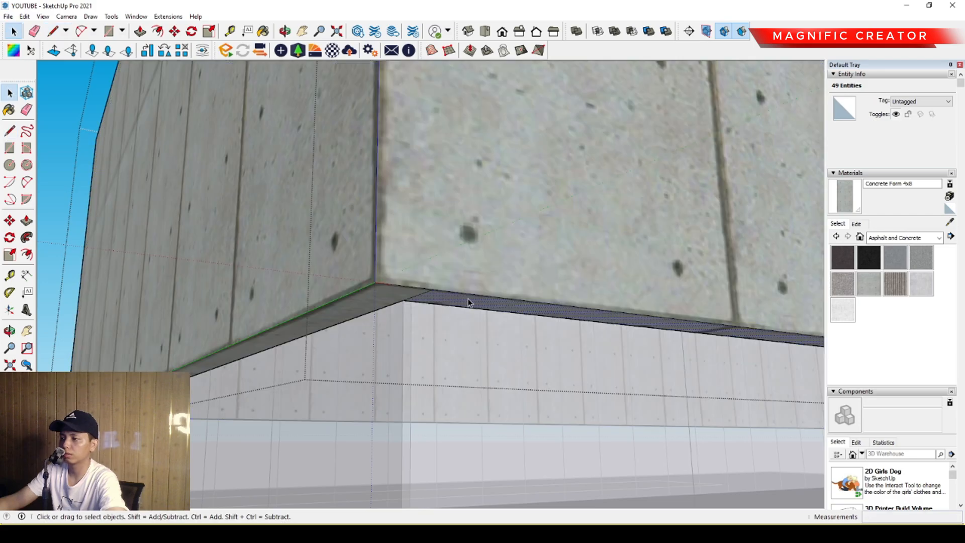
- Push the long side wall's bottom face upward by 1236 mm
scroll(471, 301, "down", 5)
middle_click_drag(471, 300, 274, 323, "shift")
scroll(486, 422, "up", 4)
middle_click_drag(487, 422, 602, 373)
key("p")
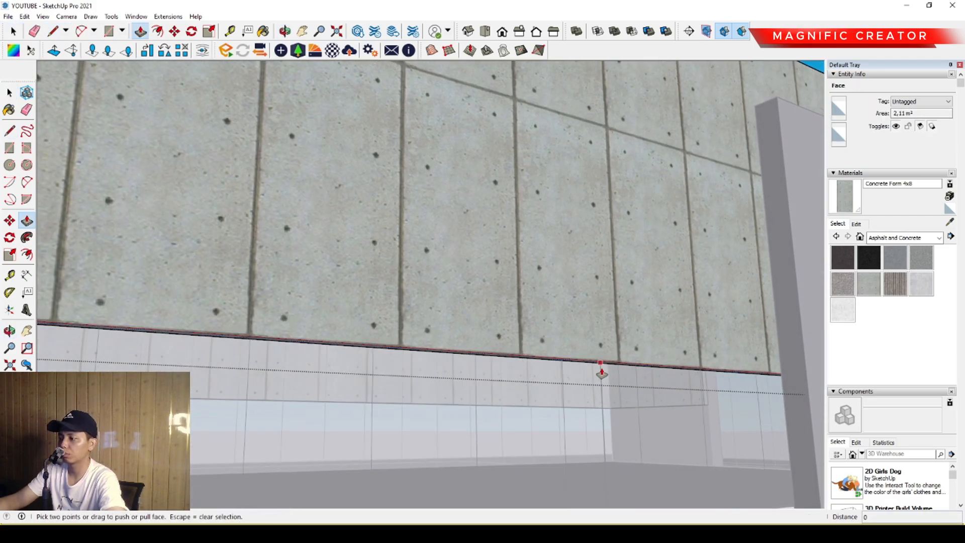
left_click(610, 221)
scroll(603, 239, "up", 4)
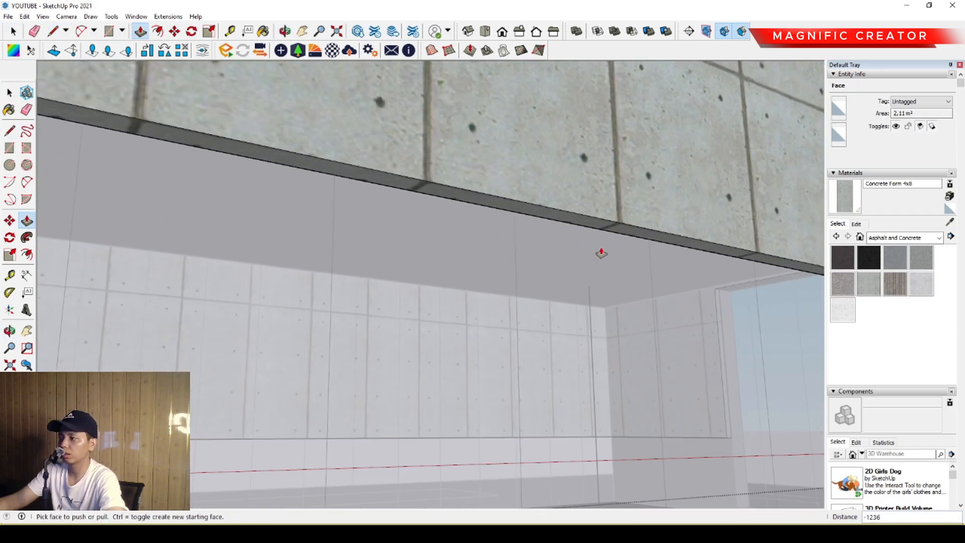
- Pull the long side wall's bottom face down 336 mm to the top end of the reference line and close the group
key("space")
key("p")
left_click(598, 226)
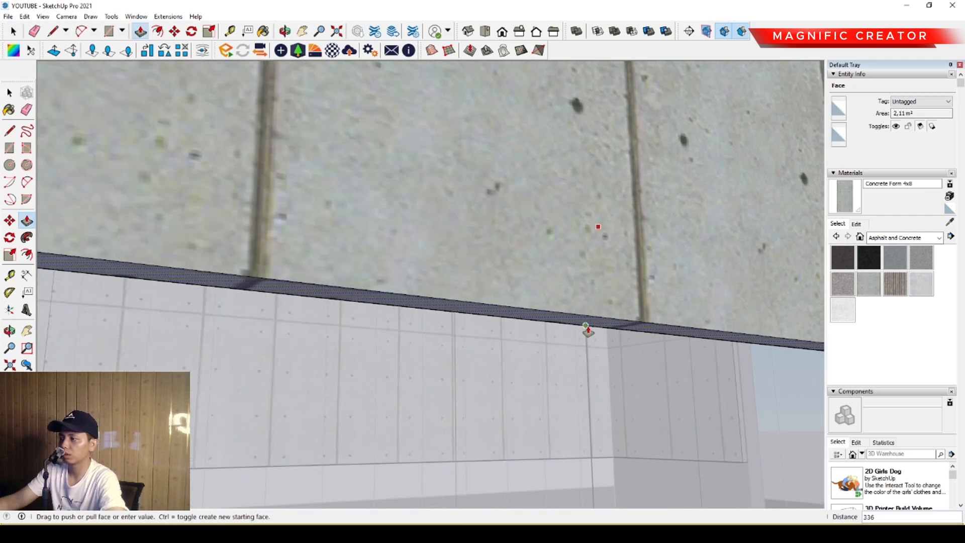
scroll(585, 328, "down", 6)
middle_click_drag(585, 328, 396, 339)
scroll(297, 336, "down", 3)
left_click(394, 196)
- Draw a rectangle about 4993 mm long on the floor slab's edge below the long side's glass wall, beside the planter
scroll(453, 294, "up", 2)
middle_click_drag(463, 296, 498, 355)
scroll(275, 324, "up", 3)
key("r")
scroll(476, 351, "up", 3)
scroll(477, 352, "down", 2)
scroll(484, 355, "up", 1)
middle_click_drag(271, 308, 425, 322)
scroll(674, 344, "up", 3)
left_click(782, 349)
scroll(390, 269, "up", 3)
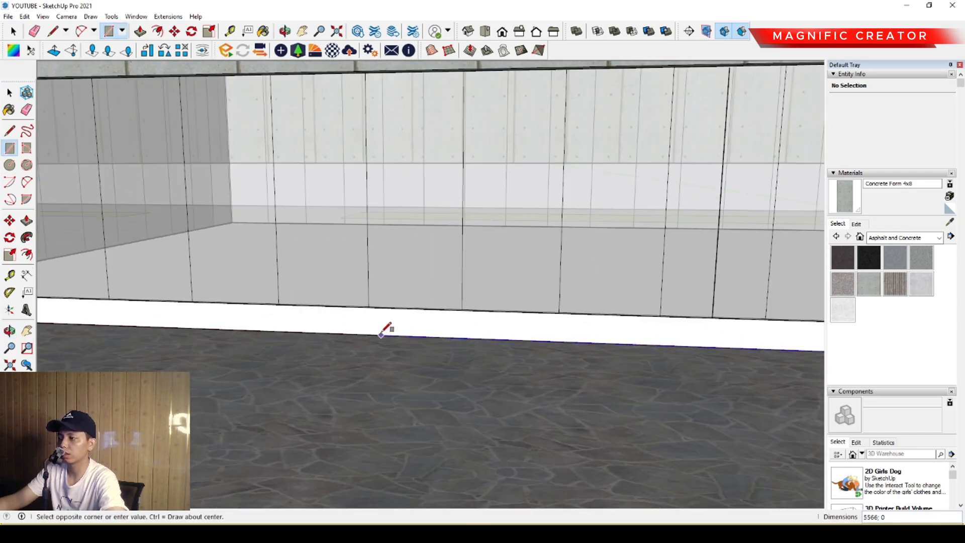
left_click(435, 311)
key("space")
- Extrude the rectangle outward about 2100 mm to form an entrance platform
scroll(435, 317, "down", 5)
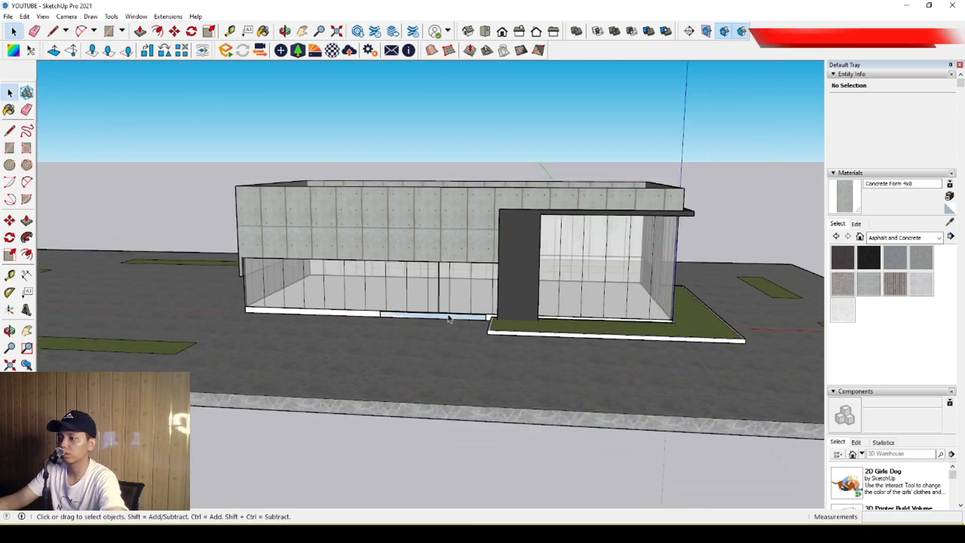
scroll(384, 318, "up", 5)
key("p")
left_click(438, 322)
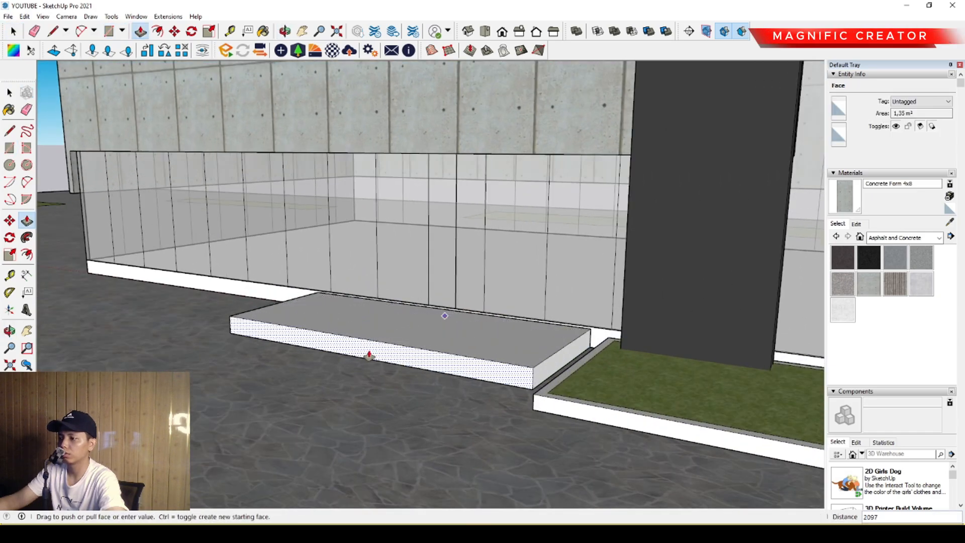
left_click(351, 362)
key("space")
- Copy the platform's top front edge 135 mm down to divide the front face in half
scroll(492, 371, "up", 1)
scroll(498, 374, "up", 1)
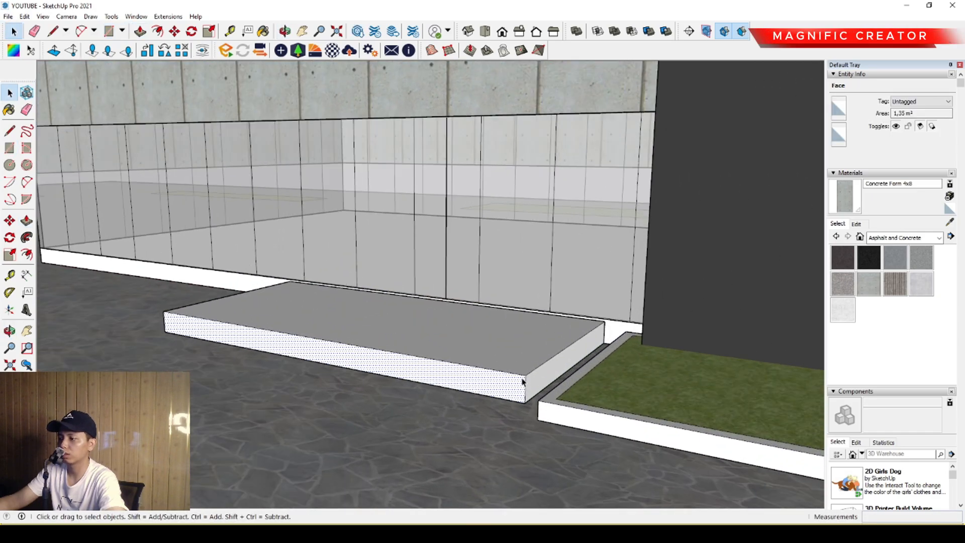
left_click(523, 376)
scroll(520, 378, "up", 2)
key("m")
key("ctrl")
left_click(513, 377)
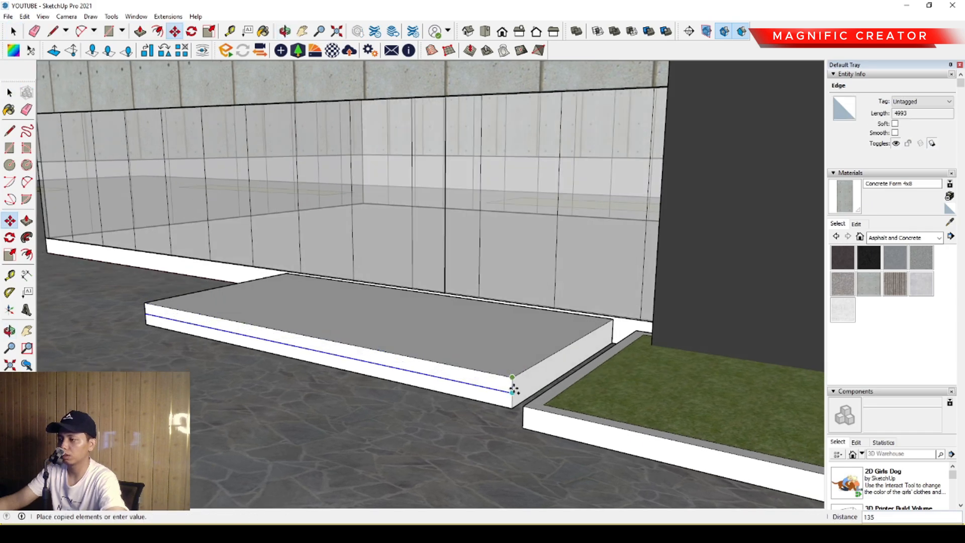
- Push the upper half of the platform's front face inward about 440 mm to form a step
key("p")
left_click(508, 384)
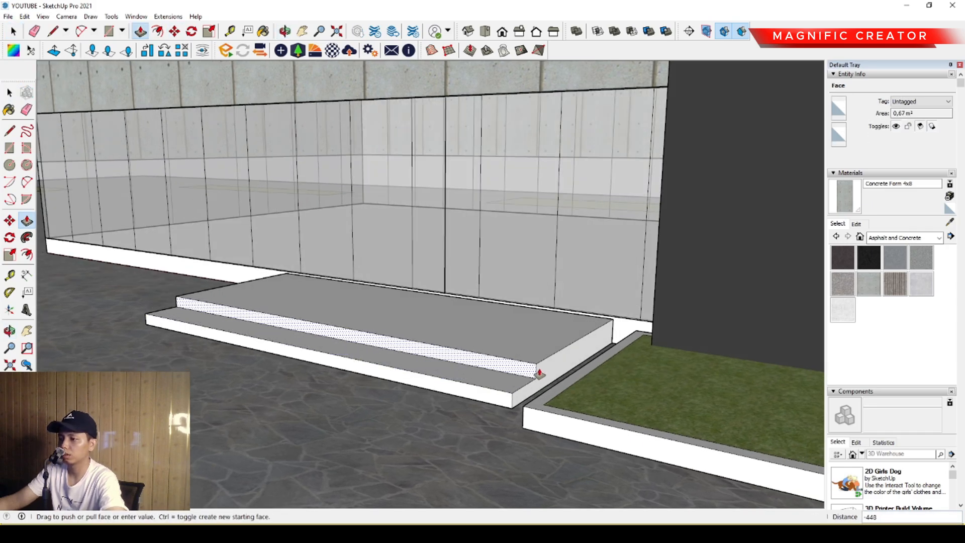
left_click(539, 373)
key("space")
- Select all of the entrance steps' connected geometry and make it a group
scroll(509, 375, "down", 3)
left_click(469, 345)
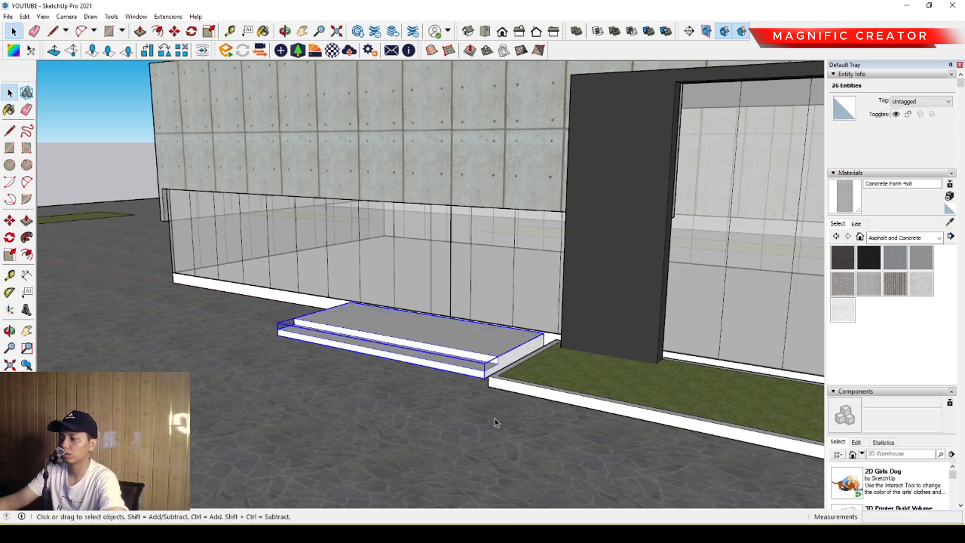
middle_click_drag(495, 419, 425, 385)
scroll(426, 335, "up", 2)
- Draw a long, thin rectangle along the concrete wall's lower edge above the entrance steps, starting at the dark frame
middle_click_drag(426, 333, 620, 237)
scroll(584, 193, "up", 3)
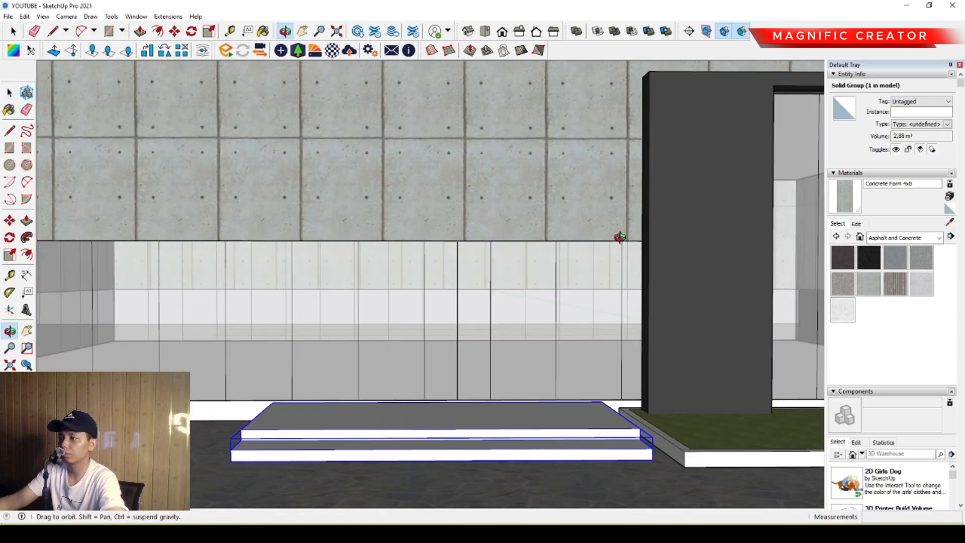
key("r")
scroll(637, 240, "up", 2)
left_click(647, 244)
scroll(355, 209, "down", 3)
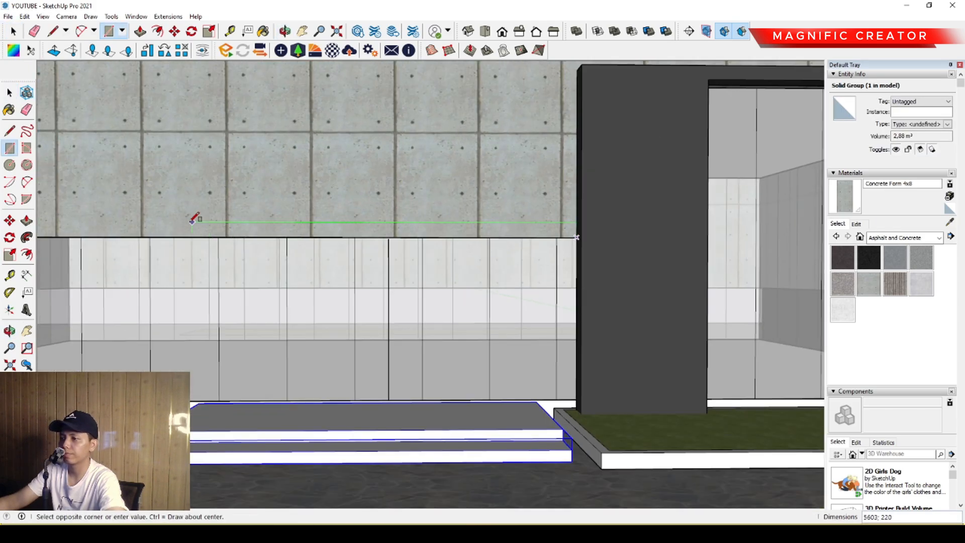
left_click(95, 216)
key("space")
- Pull the thin rectangle above the entrance steps outward about 4359 mm to form a canopy slab
middle_click_drag(95, 216, 303, 259)
scroll(305, 247, "up", 3)
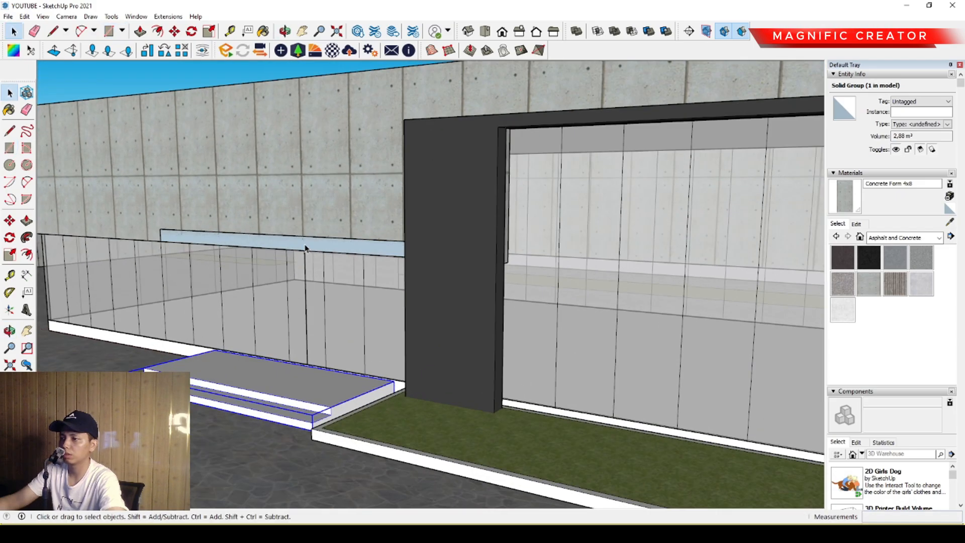
left_click(320, 246)
scroll(282, 281, "down", 3)
middle_click_drag(269, 297, 248, 322)
scroll(248, 321, "up", 3)
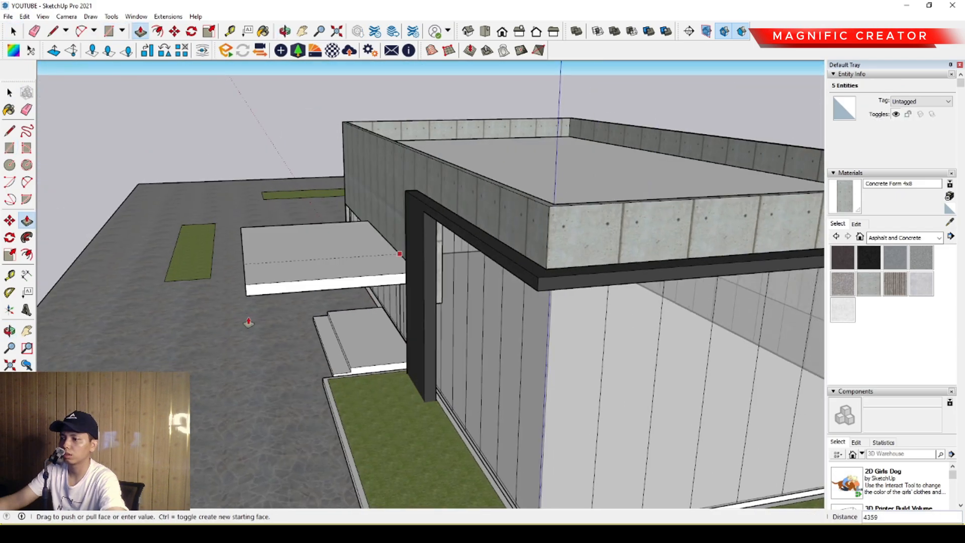
- Make the canopy slab a group and paint it with the dark frame's Color M07
key("space")
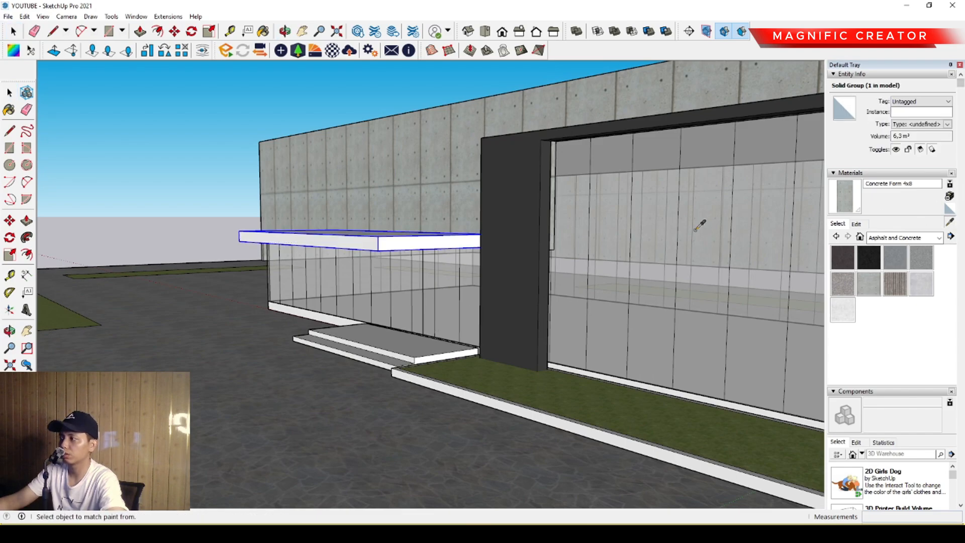
middle_click_drag(422, 258, 449, 262)
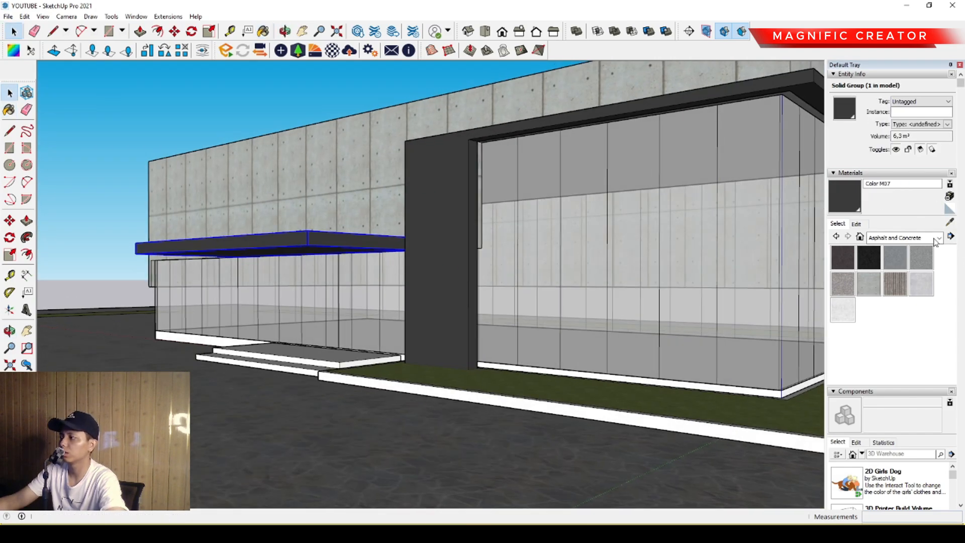
- Paint the entrance steps and the building's base slab with the Blacktop Old 02 material
left_click(340, 356)
middle_click_drag(300, 347, 211, 345)
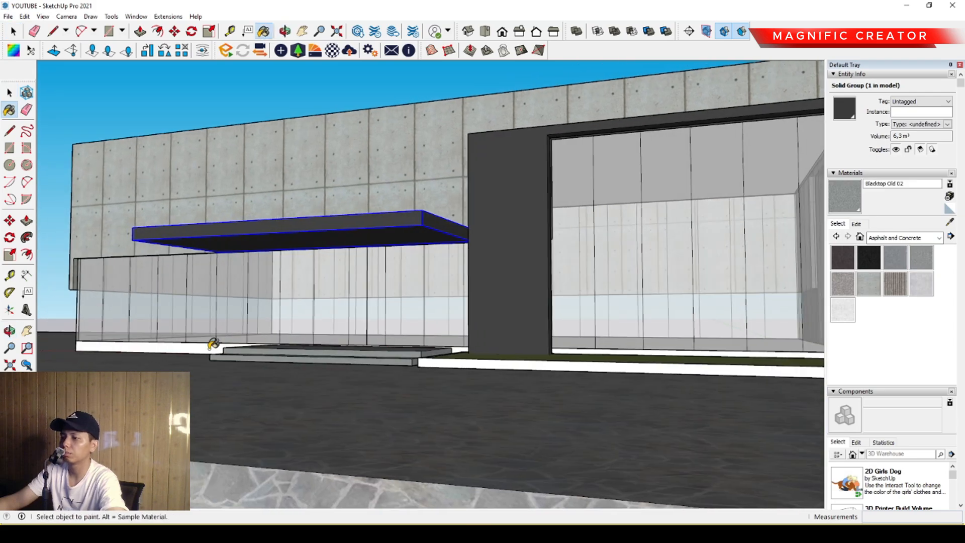
scroll(237, 352, "up", 3)
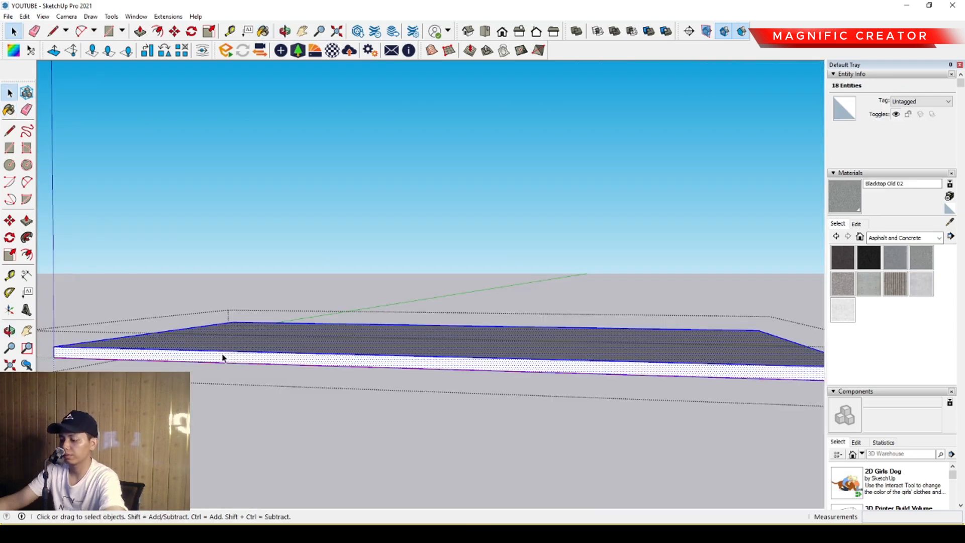
scroll(500, 200, "down", 3)
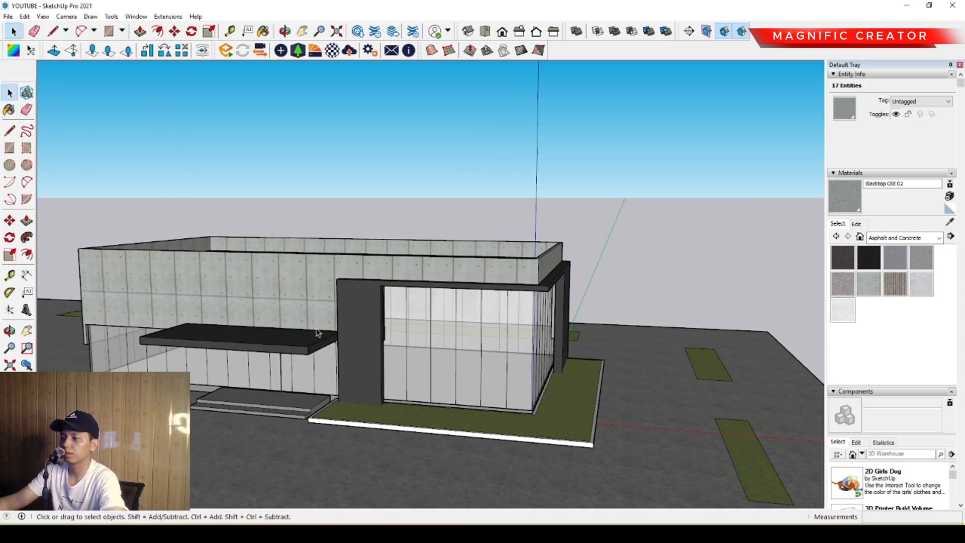
- Draw a roughly square column footprint of about 0.14 m² on the paving beneath the canopy, beside the entrance steps
middle_click_drag(392, 322, 256, 317)
scroll(194, 358, "up", 3)
middle_click_drag(193, 357, 401, 356)
scroll(433, 449, "up", 2)
scroll(432, 449, "down", 2)
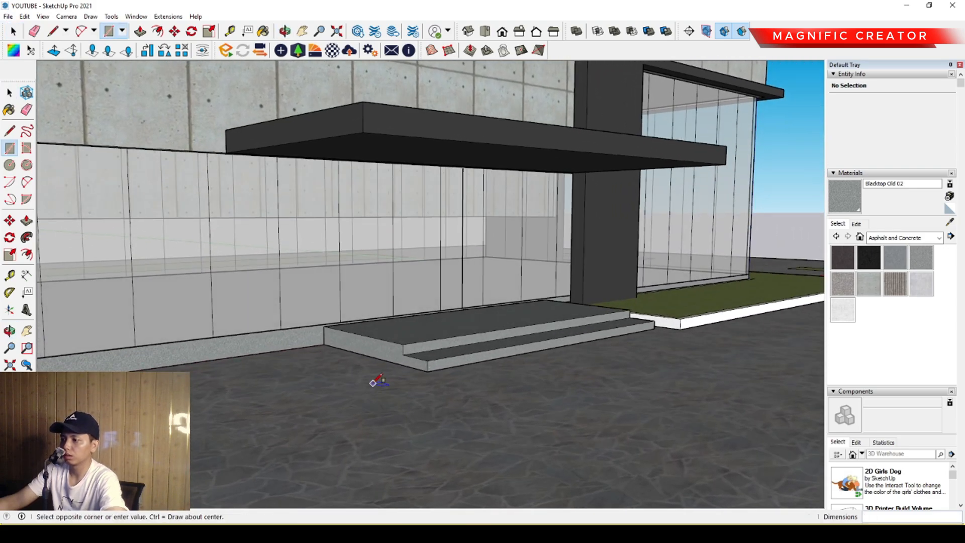
middle_click_drag(373, 397, 387, 385)
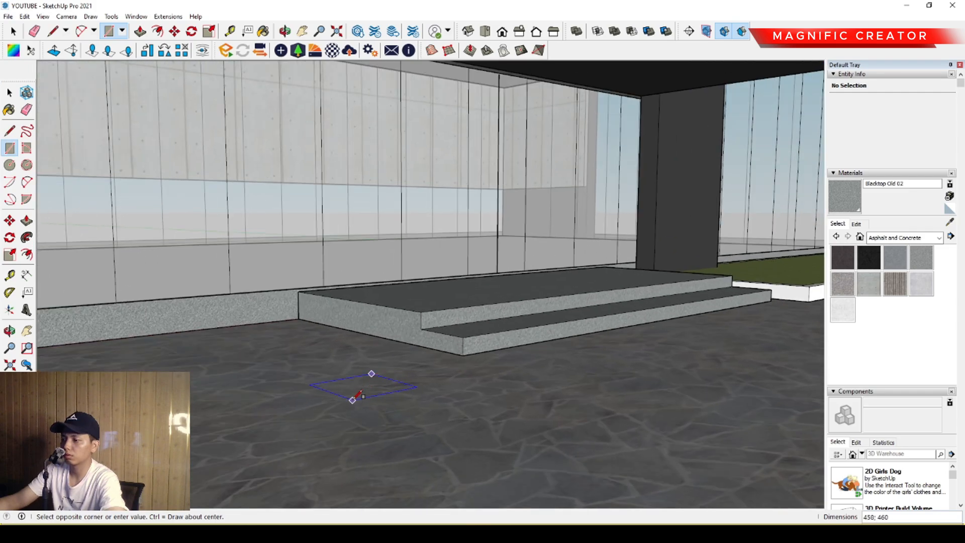
- Pull the square footprint up to the underside of the canopy to form a column
key("p")
left_click(371, 385)
scroll(384, 249, "down", 3)
middle_click_drag(383, 249, 361, 324, "shift")
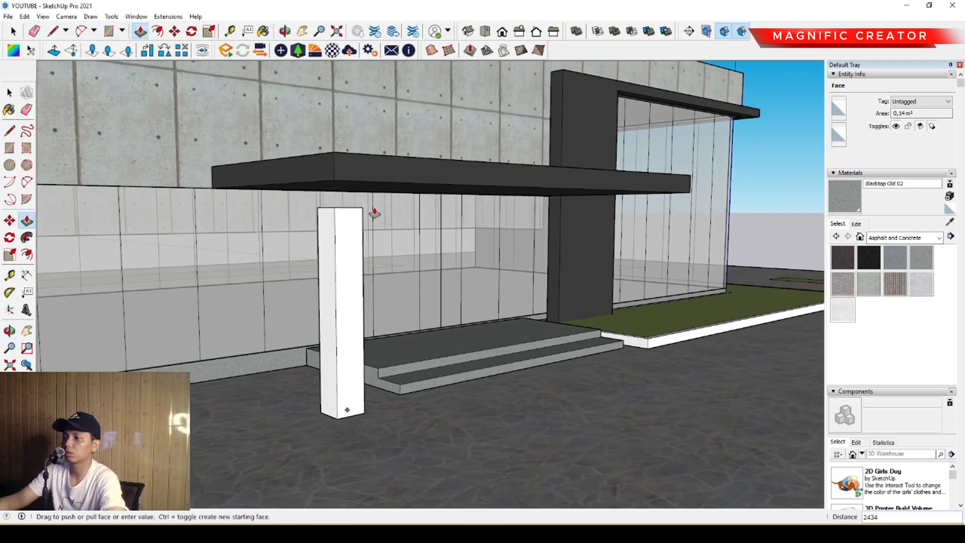
left_click(395, 184)
- Make the whole column a group and paint it with the Blacktop Old 02 material
key("space")
left_click(347, 254)
left_click(402, 332)
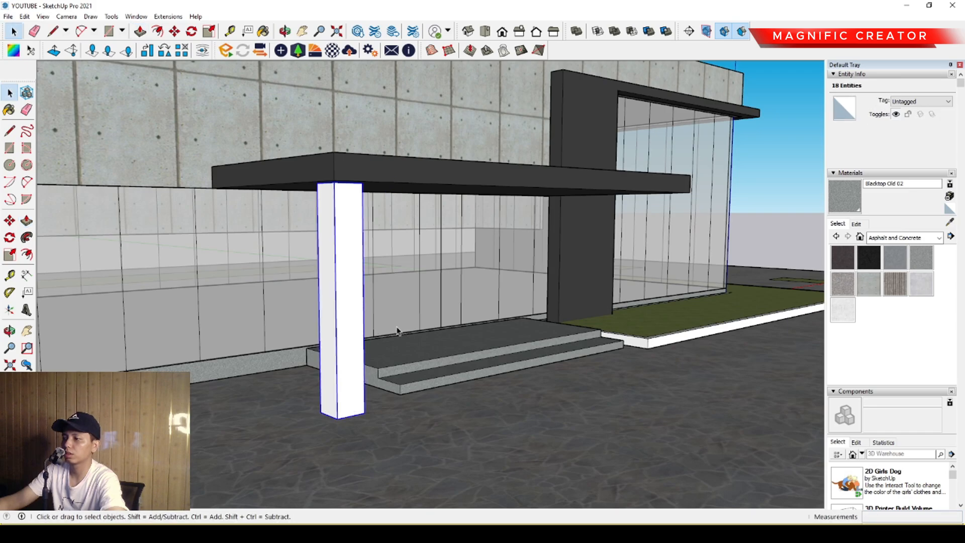
left_click(950, 223)
mouse_move(653, 223)
middle_mouse_down()
mouse_move(448, 231)
mouse_move(362, 259)
middle_mouse_up()
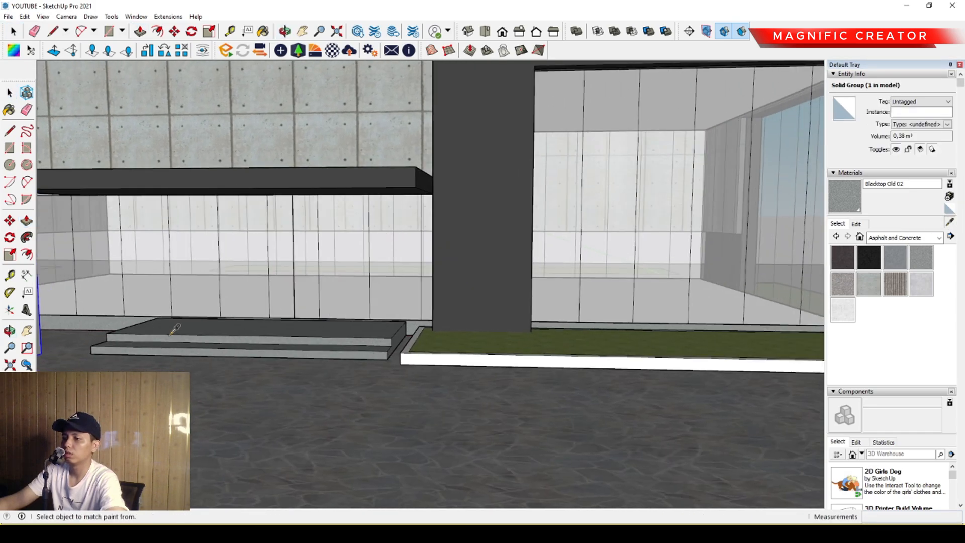
middle_click_drag(171, 332, 281, 325)
left_click(174, 305)
key("space")
- Copy the column about 5509 mm along the red axis to the canopy's end near the dark frame
scroll(173, 304, "down", 3)
mouse_move(178, 305)
middle_mouse_down()
mouse_move(259, 314)
mouse_move(196, 303)
mouse_move(232, 317)
mouse_move(205, 358)
middle_mouse_up()
scroll(232, 318, "up", 2)
key("m")
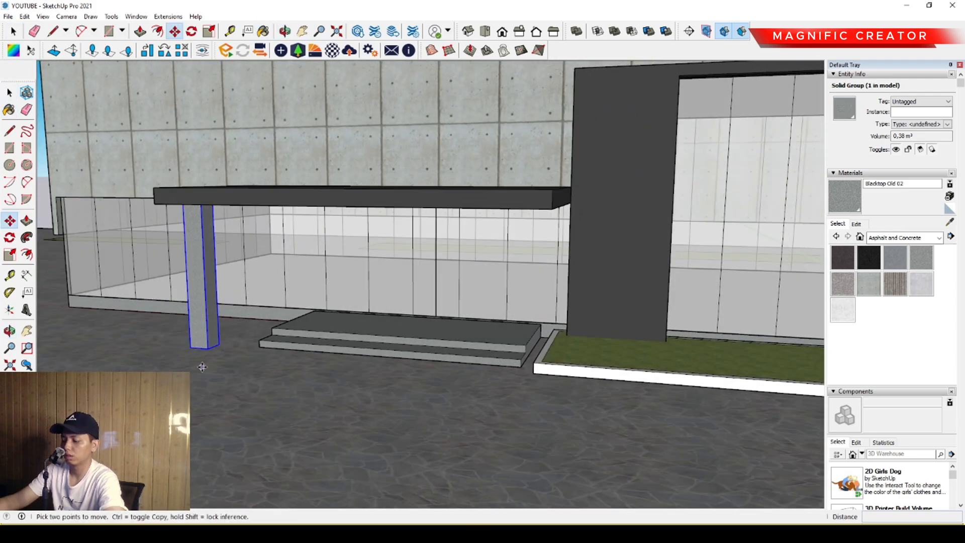
key("ctrl")
left_click(210, 358)
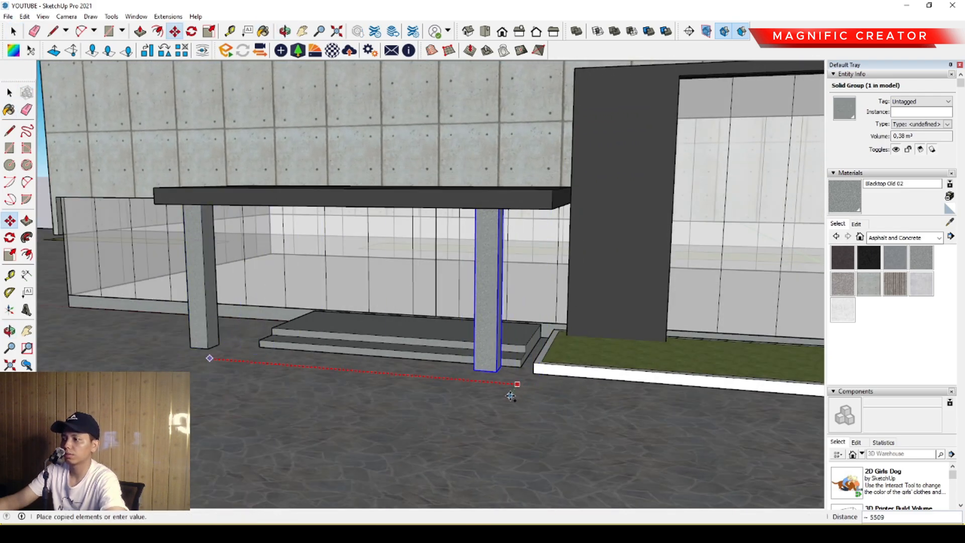
left_click(512, 395)
key("space")
scroll(364, 367, "down", 3)
middle_click_drag(360, 366, 404, 395)
left_click(654, 240)
scroll(378, 327, "up", 2)
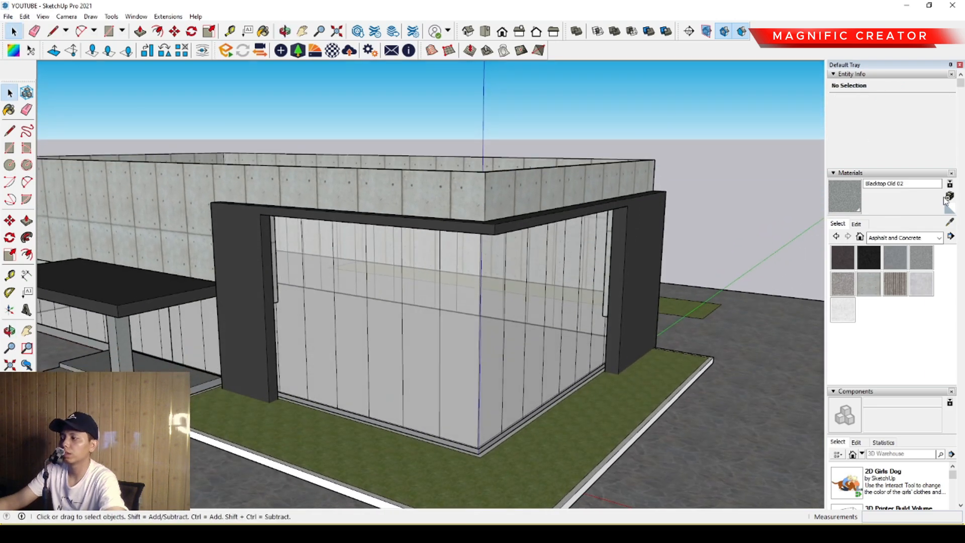
- Place a Tree 2D Deciduous component from the Components Sampler on the grass beside the far leg of the dark frame
scroll(925, 314, "down", 3)
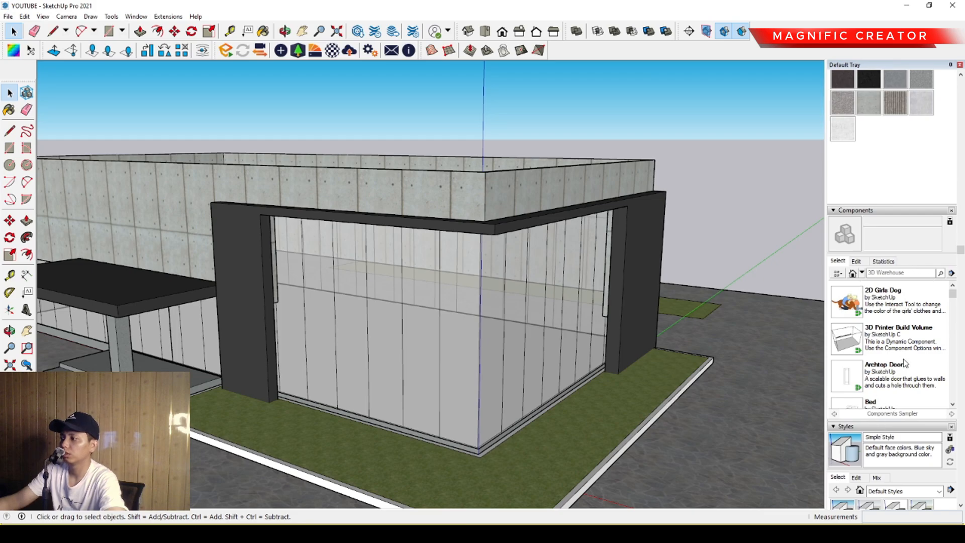
scroll(905, 364, "down", 10)
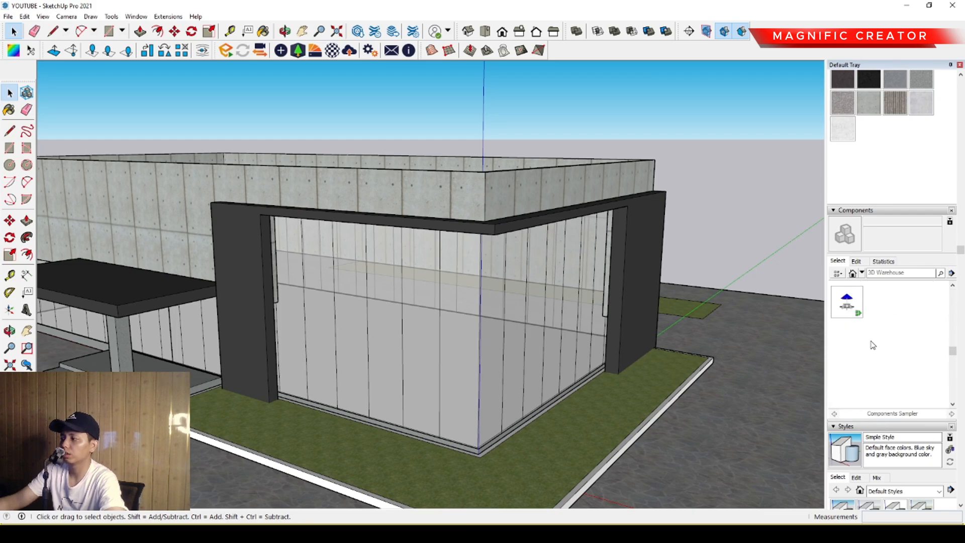
scroll(873, 345, "down", 8)
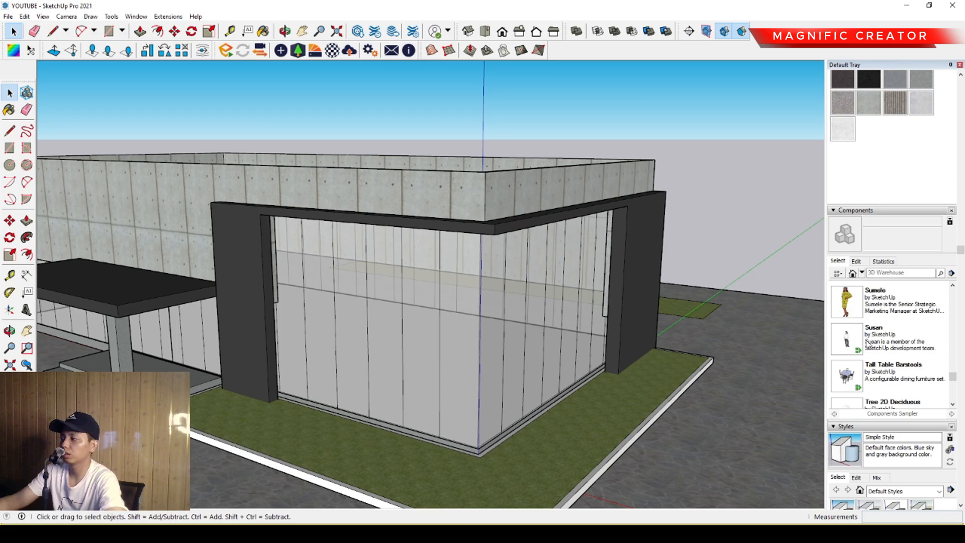
scroll(867, 344, "down", 2)
left_click(848, 340)
middle_click_drag(409, 327, 364, 355)
scroll(364, 355, "down", 2)
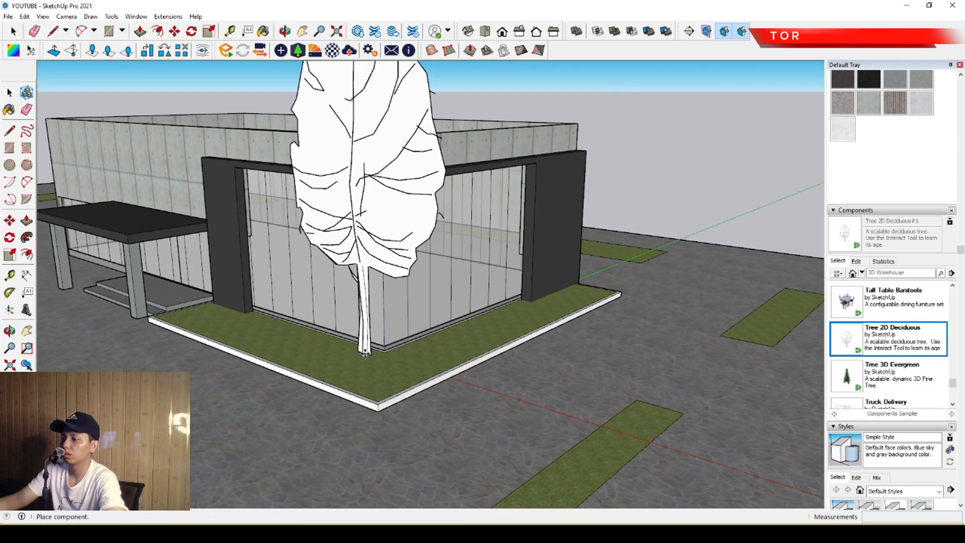
scroll(545, 302, "up", 1)
left_click(551, 312)
scroll(548, 251, "down", 2)
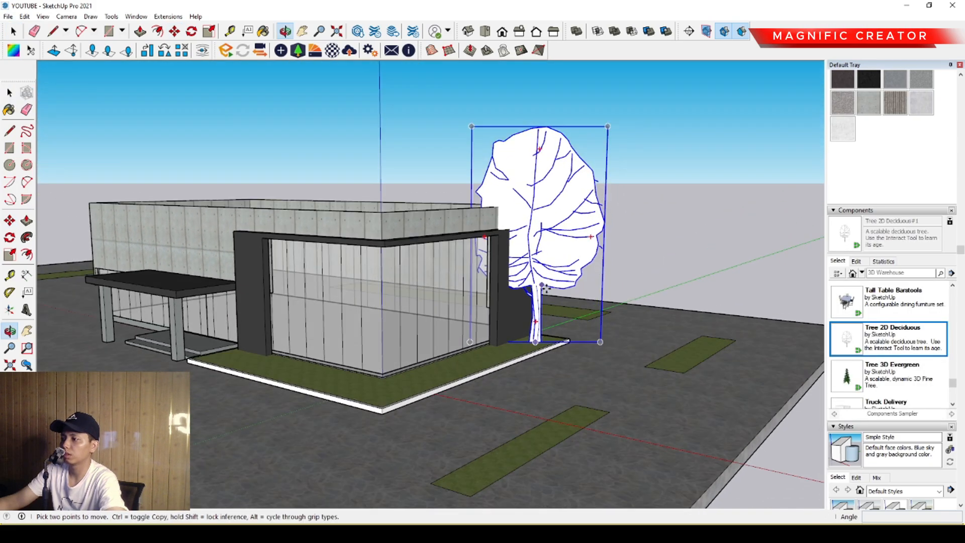
- Scale the tree down so that it stands lower than the dark frame
key("space")
scroll(534, 155, "up", 2)
key("s")
left_click_drag(536, 106, 538, 265)
scroll(534, 314, "up", 2)
middle_click_drag(535, 314, 648, 334)
scroll(642, 283, "down", 3)
- Paint the tree with the dark green Color G08 and set the material's opacity to 32
scroll(954, 329, "up", 5)
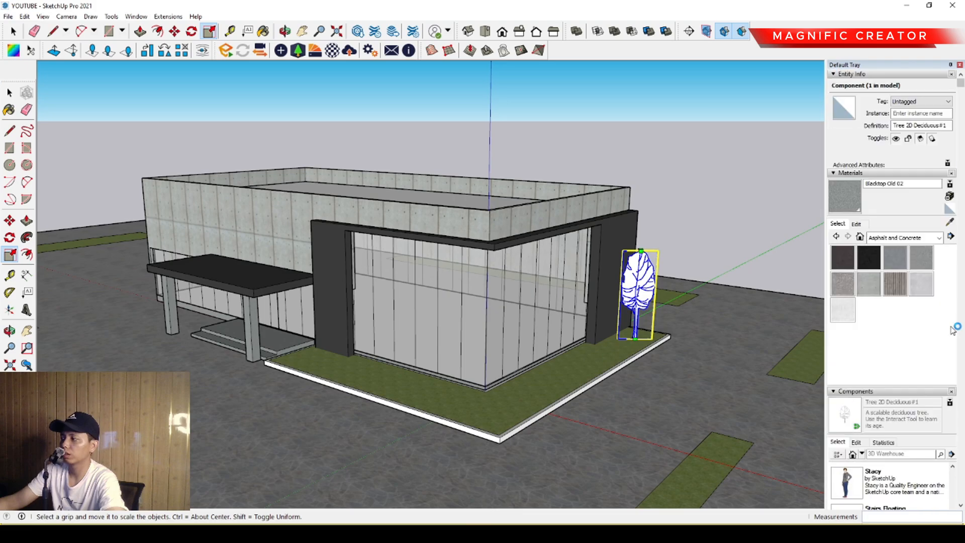
left_click(885, 295)
scroll(910, 313, "down", 5)
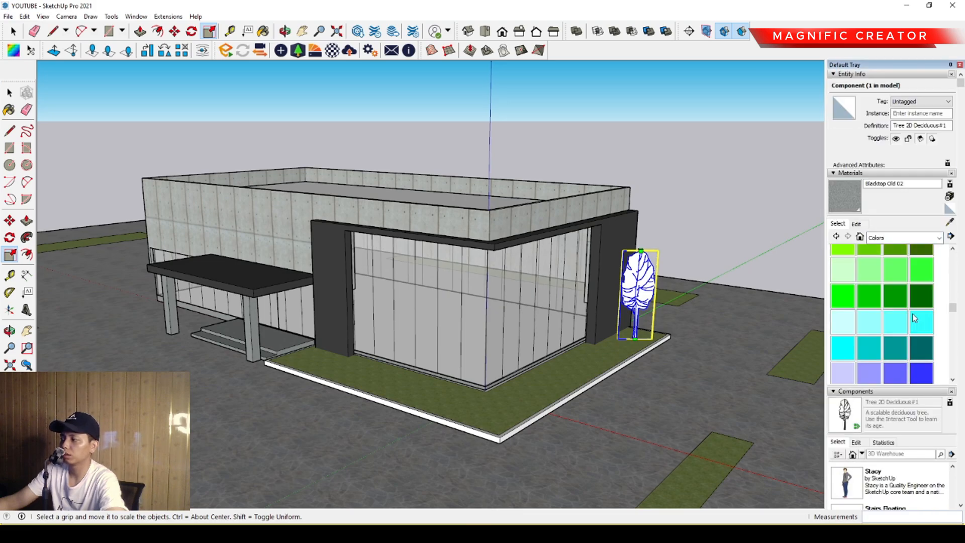
left_click(922, 300)
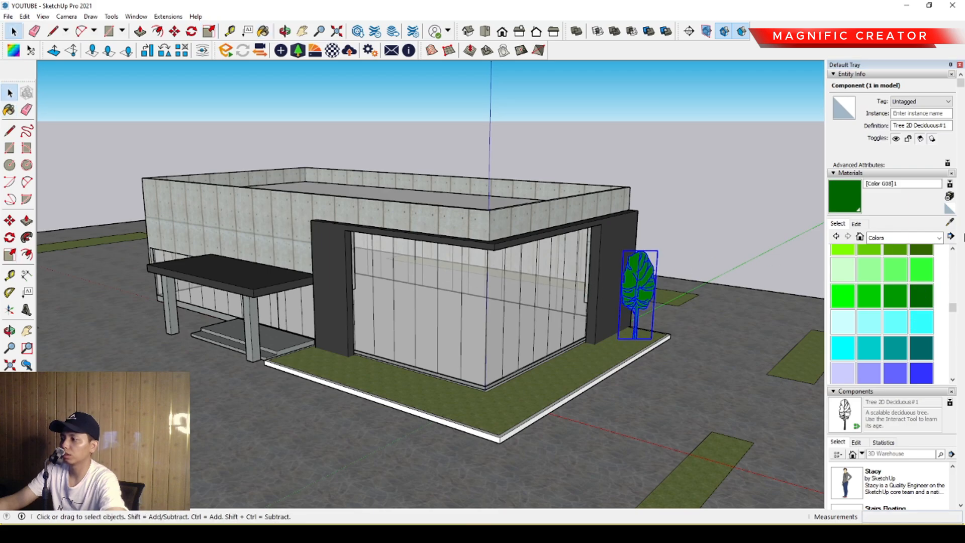
left_click(858, 225)
left_click(859, 379)
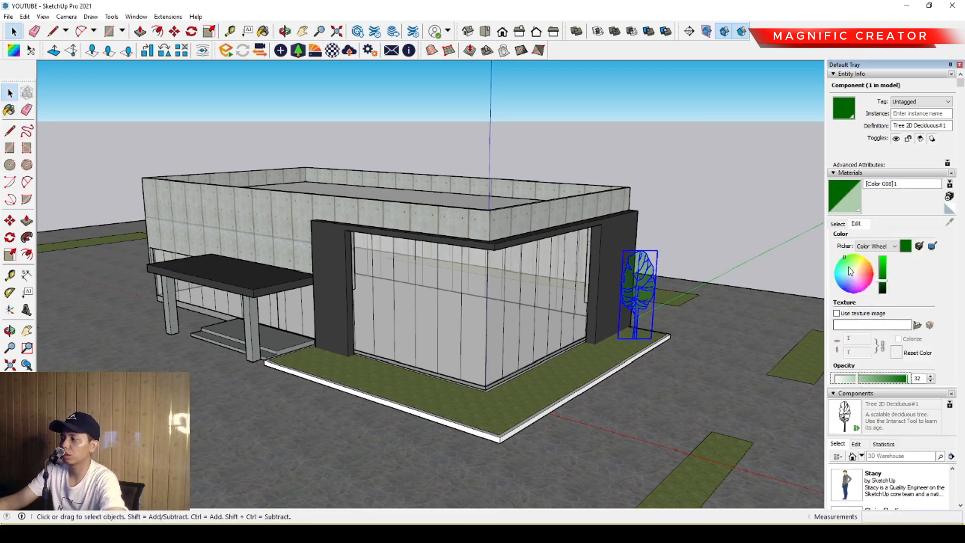
left_click(641, 286)
- Copy the tree to the front grass area beside the dark frame's leg nearest the canopy
middle_click_drag(639, 294, 550, 342)
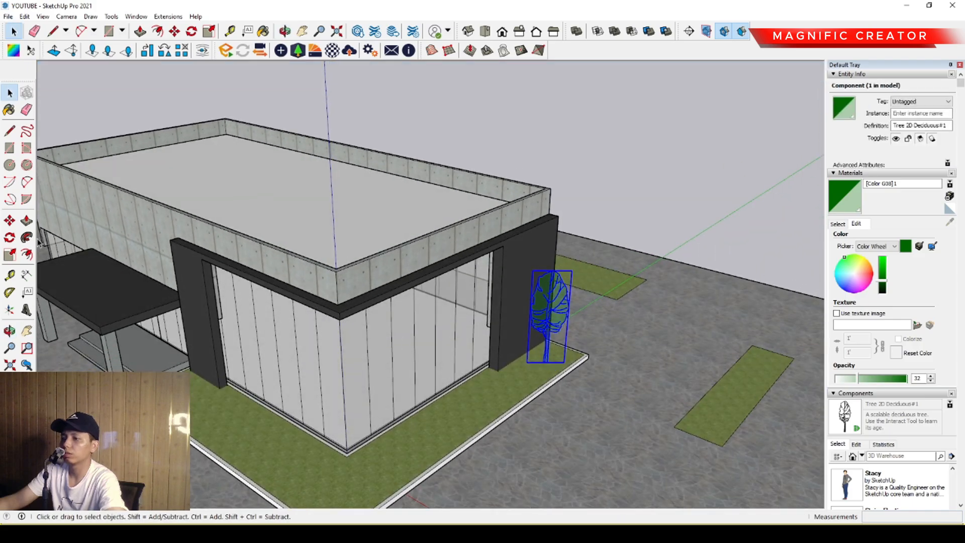
left_click(13, 224)
scroll(529, 365, "up", 1)
key("ctrl")
left_click(530, 367)
scroll(483, 386, "down", 3)
scroll(333, 340, "up", 3)
middle_click_drag(478, 389, 459, 283)
left_click(359, 364)
- Copy the front tree onto the short grass strip across the paving from the glass corner
key("ctrl")
left_click(385, 369)
scroll(553, 371, "down", 3)
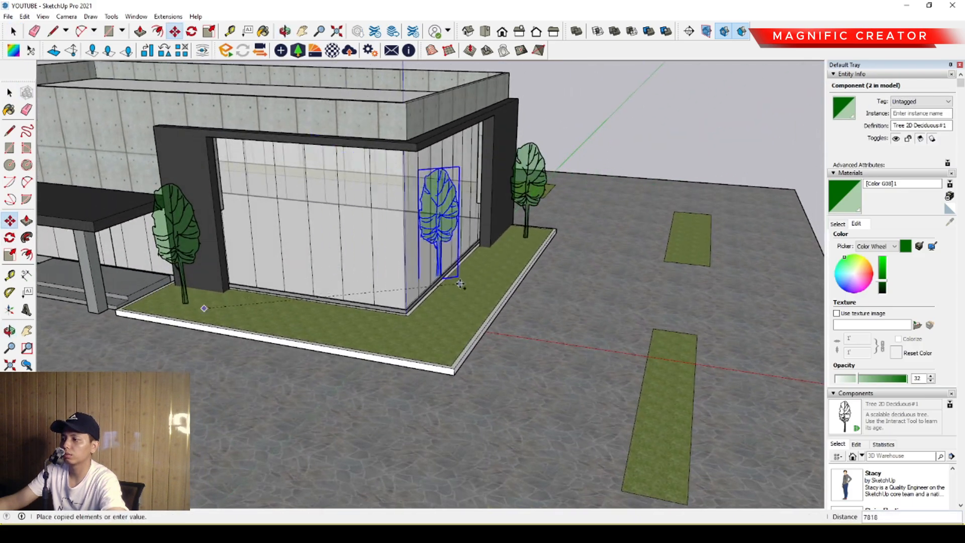
scroll(480, 284, "up", 3)
scroll(511, 285, "down", 2)
scroll(705, 247, "up", 2)
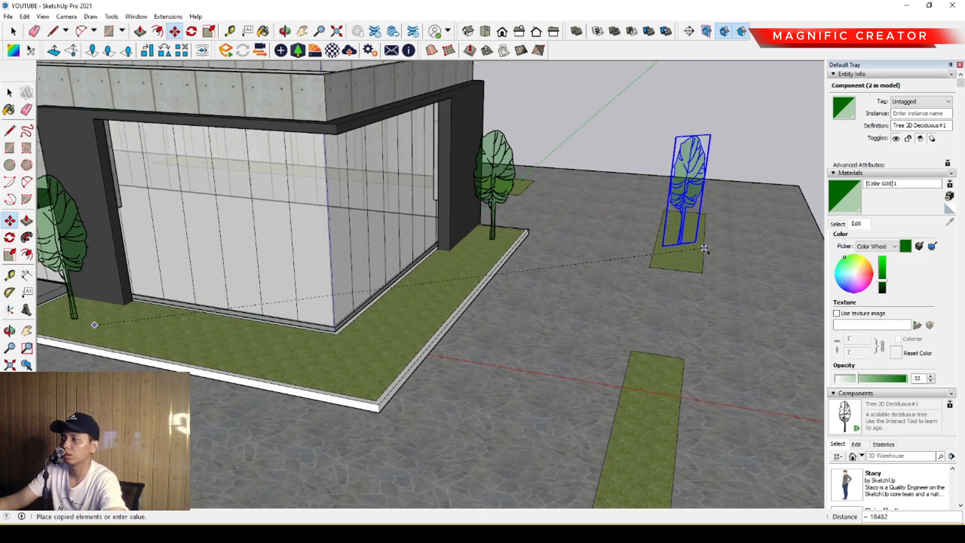
left_click(712, 234)
- Copy that tree about 11164 mm onto the end of the neighbouring longer grass strip
key("ctrl")
left_click(689, 255)
scroll(654, 279, "down", 3)
left_click(658, 349)
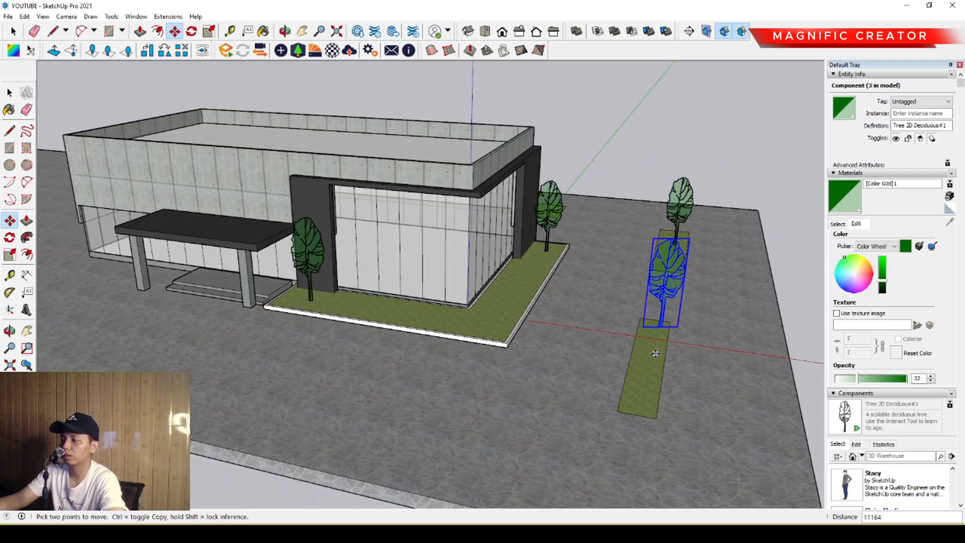
- Place two tree copies, spaced apart, on the front grass strip beyond the canopy side of the building
left_click(657, 351)
key("ctrl")
middle_click_drag(284, 382, 667, 367, "shift")
scroll(151, 309, "up", 2)
middle_click_drag(151, 309, 222, 370, "shift")
left_click(216, 367)
left_click(251, 371)
key("ctrl")
left_click(403, 410)
- Place two tree copies near the ends of the grass strip along the far side edge of the paving
left_click(415, 410)
key("ctrl")
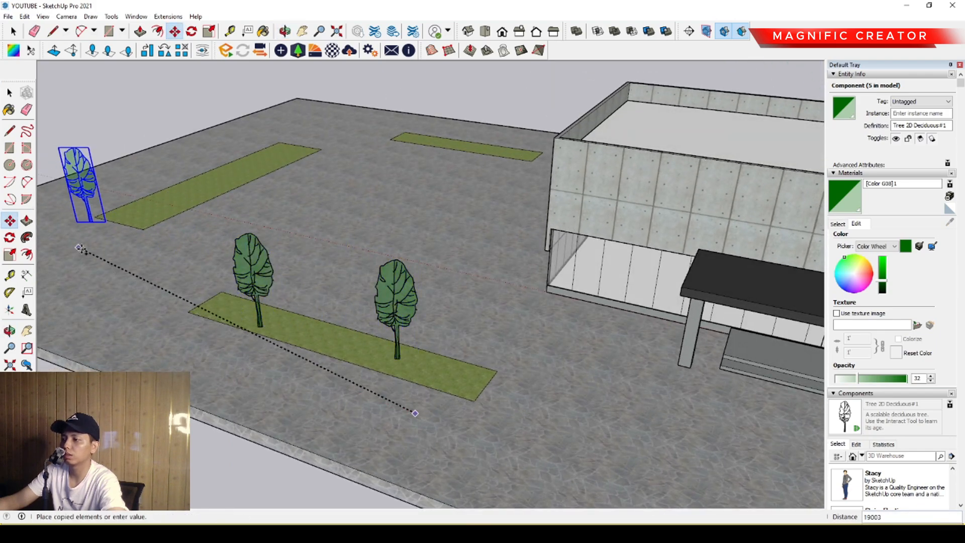
middle_click_drag(80, 248, 246, 337, "shift")
left_click(314, 321)
left_click(342, 327)
key("ctrl")
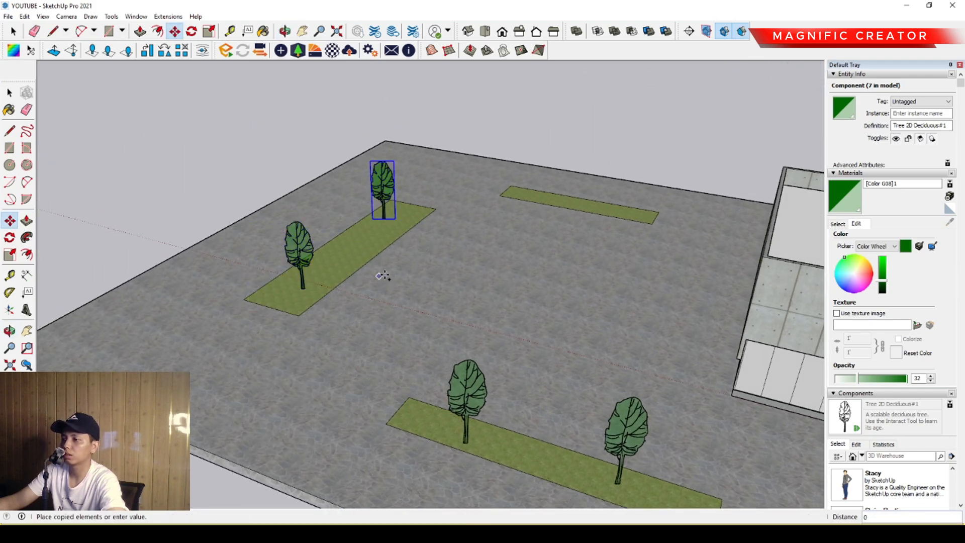
- Place two tree copies on the short grass strip at the rear edge of the paving
left_click(510, 240)
key("ctrl")
left_click(629, 258)
scroll(569, 253, "down", 3)
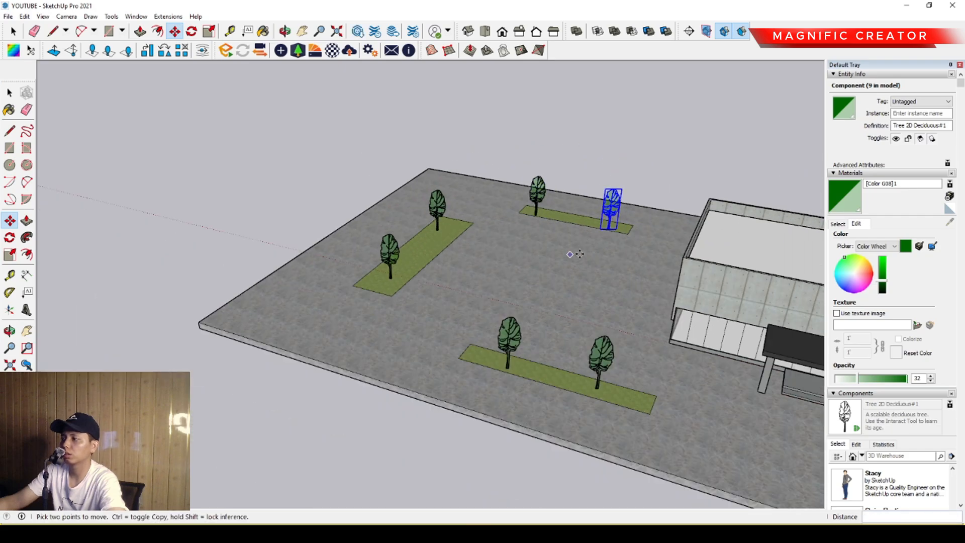
- Place three tree copies along the long grass strip behind the building, one near each end and one between them
middle_click_drag(571, 254, 242, 306, "shift")
middle_click_drag(241, 306, 284, 439)
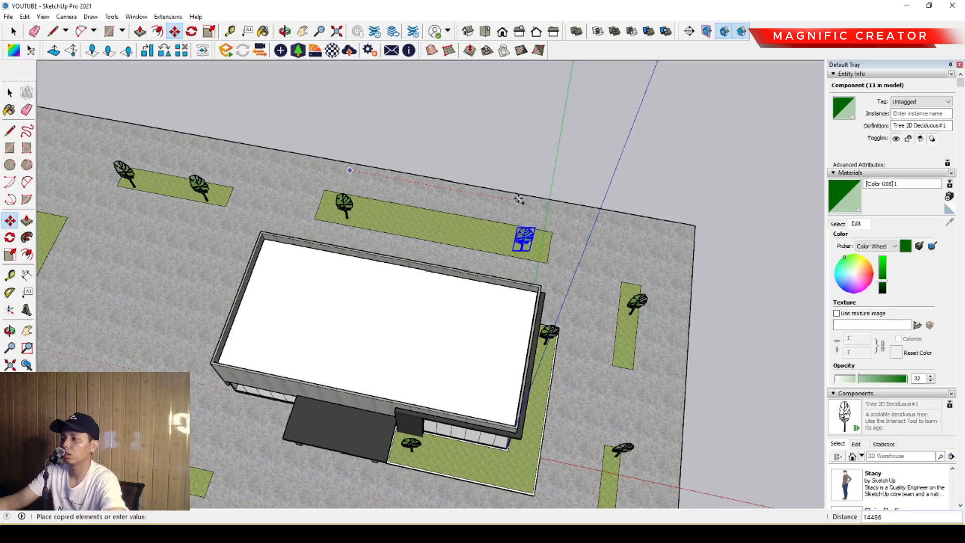
left_click(432, 187)
key("space")
scroll(555, 363, "down", 2)
middle_click_drag(554, 363, 555, 323)
scroll(414, 347, "up", 3)
scroll(393, 306, "down", 2)
- Place the Silhouette Man Walking Bag component on the entrance steps between the two canopy columns
left_click(838, 224)
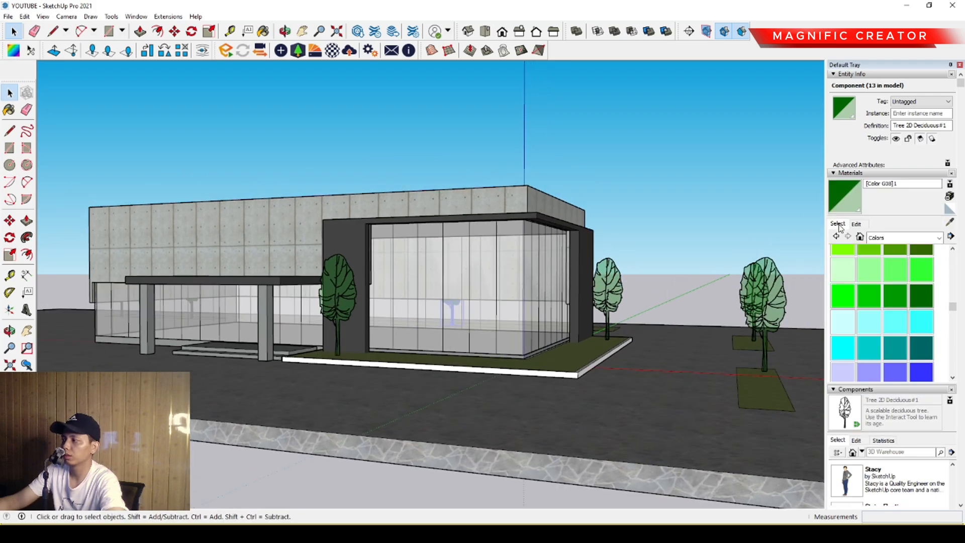
scroll(957, 288, "down", 5)
scroll(865, 301, "down", 6)
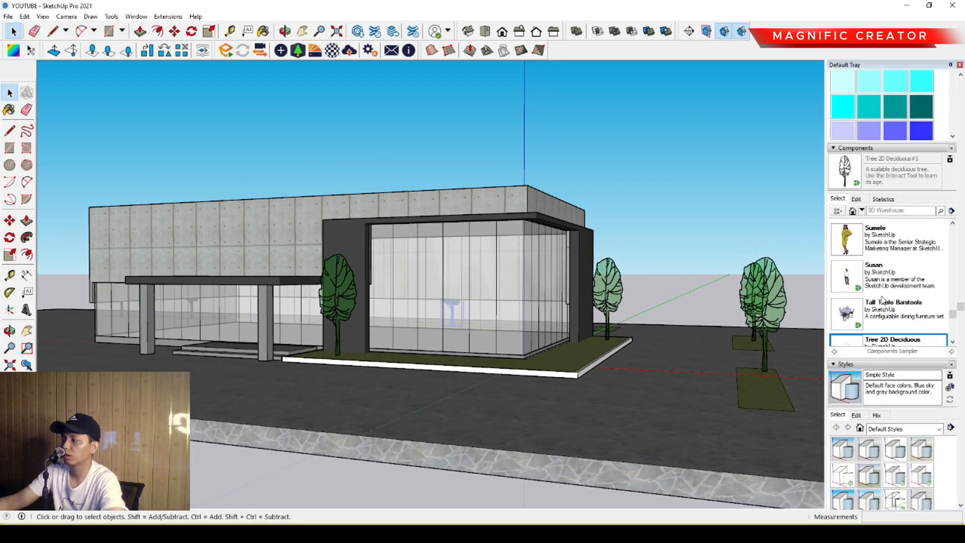
scroll(866, 301, "up", 4)
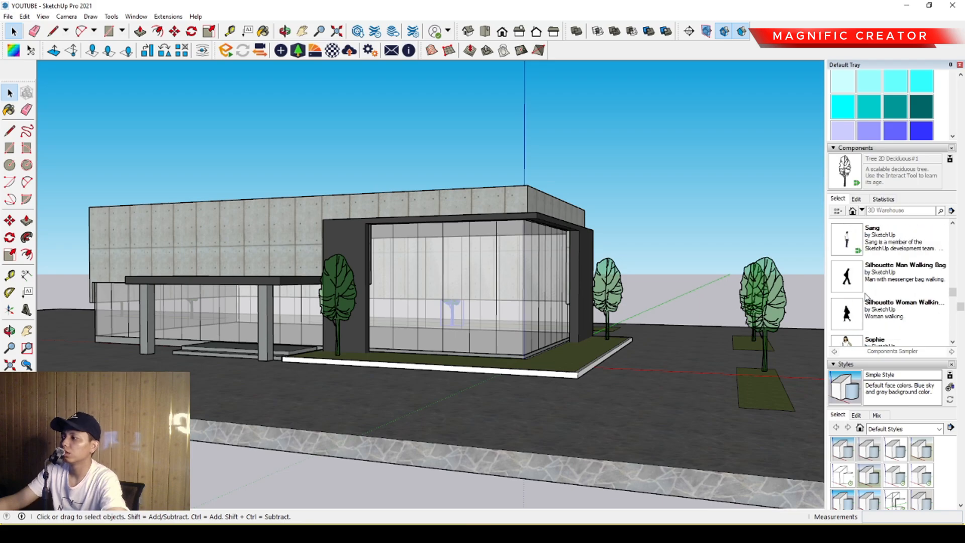
left_click(848, 277)
scroll(216, 345, "up", 3)
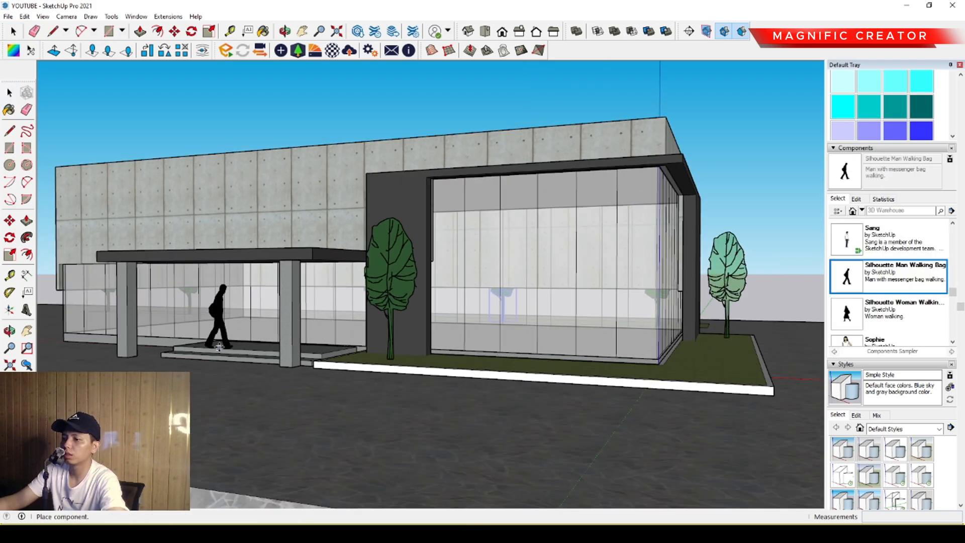
left_click(219, 347)
- Place the Silhouette Woman Walking component by the entrance steps, between the nearer canopy column and the tree beside the dark corner frame
left_click(848, 316)
scroll(565, 314, "down", 2)
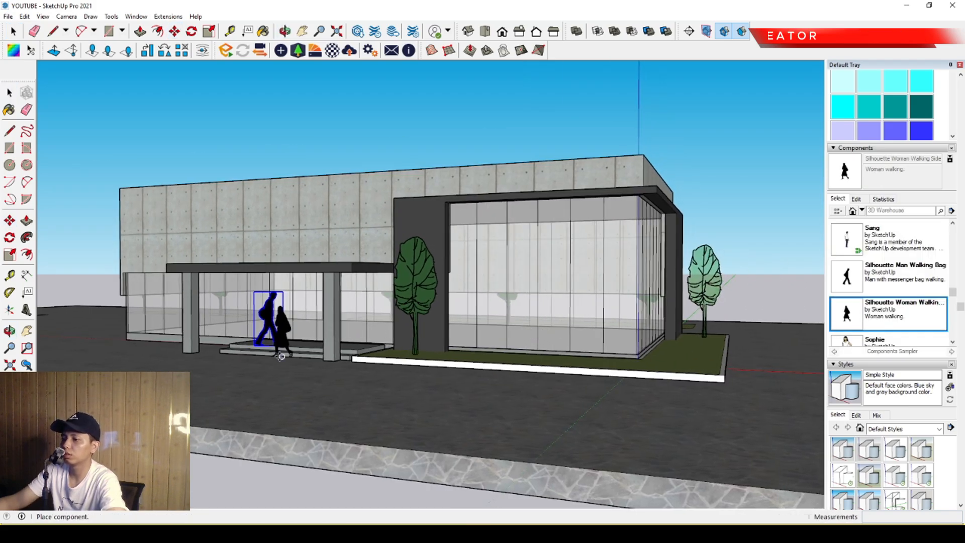
scroll(347, 341, "up", 3)
left_click(362, 347)
scroll(364, 347, "down", 2)
middle_click_drag(450, 327, 354, 322)
key("space")
middle_click_drag(505, 216, 302, 272)
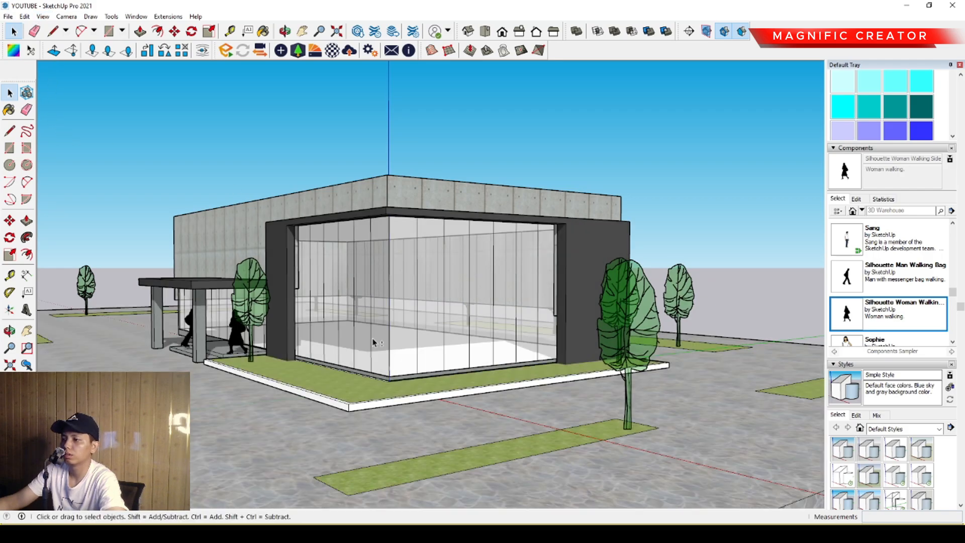
middle_click_drag(372, 343, 502, 317)
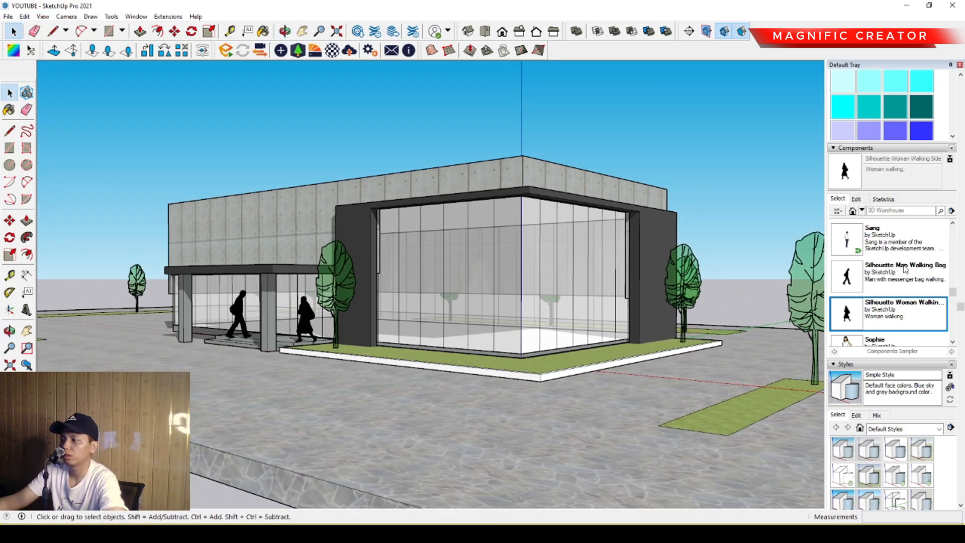
- Collapse the style settings and set the shadow time to 13:33
scroll(861, 237, "down", 5)
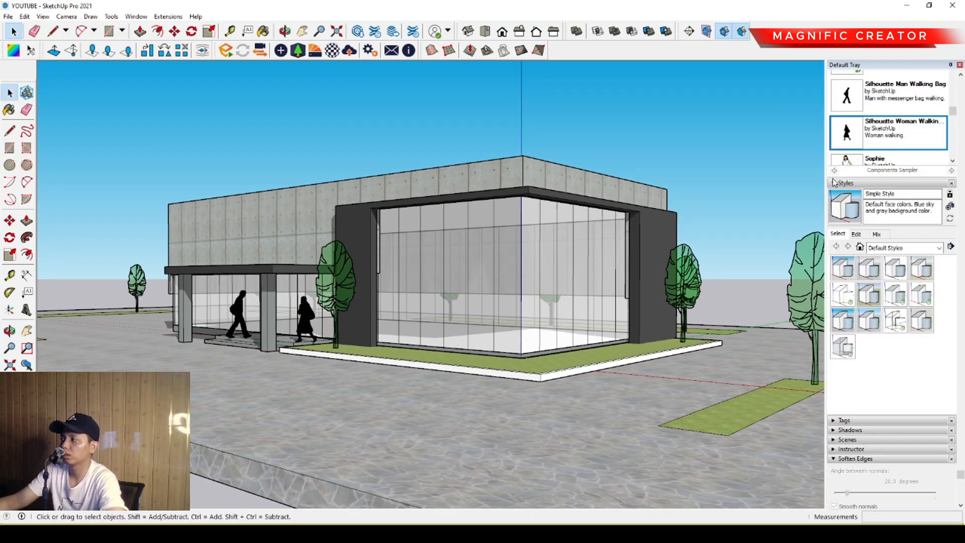
left_click(837, 184)
scroll(928, 334, "down", 2)
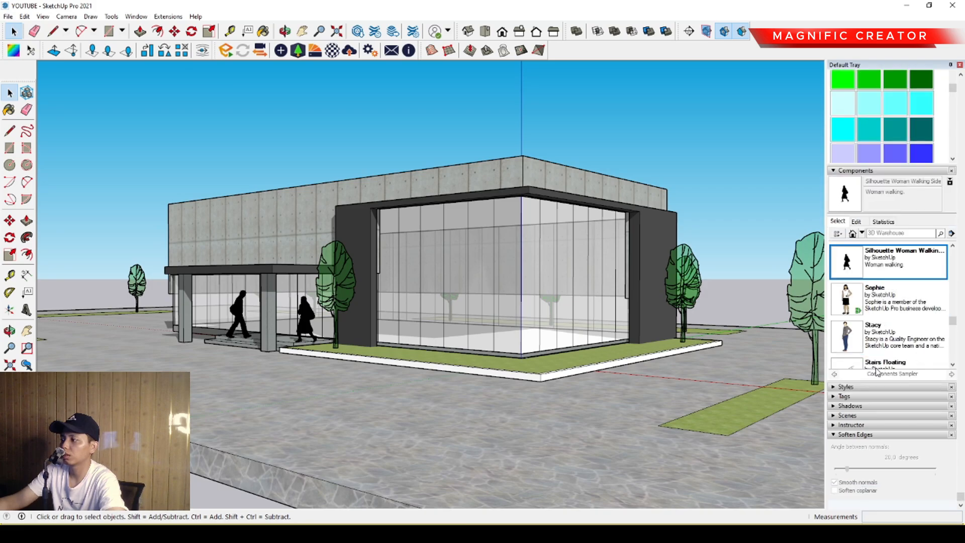
left_click(848, 406)
scroll(910, 361, "down", 3)
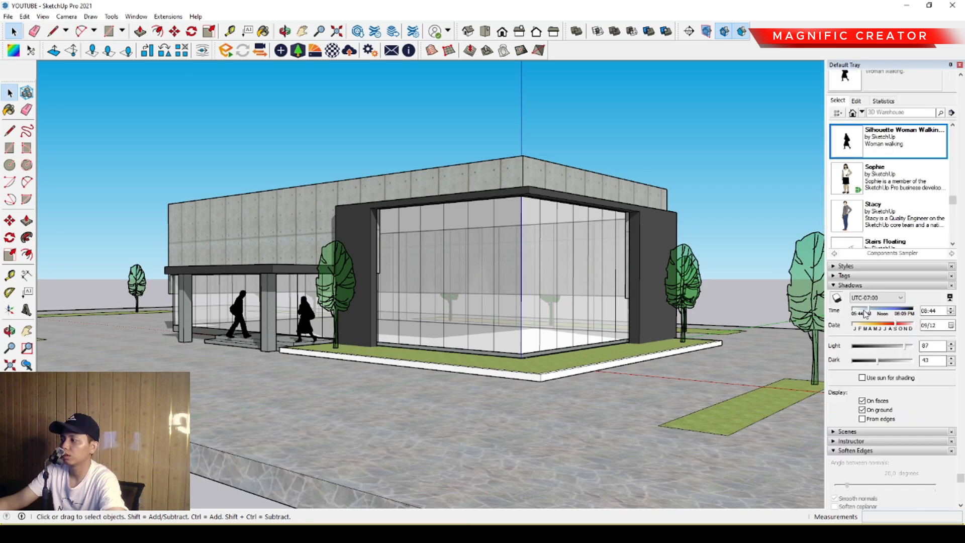
mouse_move(865, 312)
left_mouse_down()
mouse_move(897, 316)
mouse_move(865, 314)
mouse_move(887, 315)
left_mouse_up()
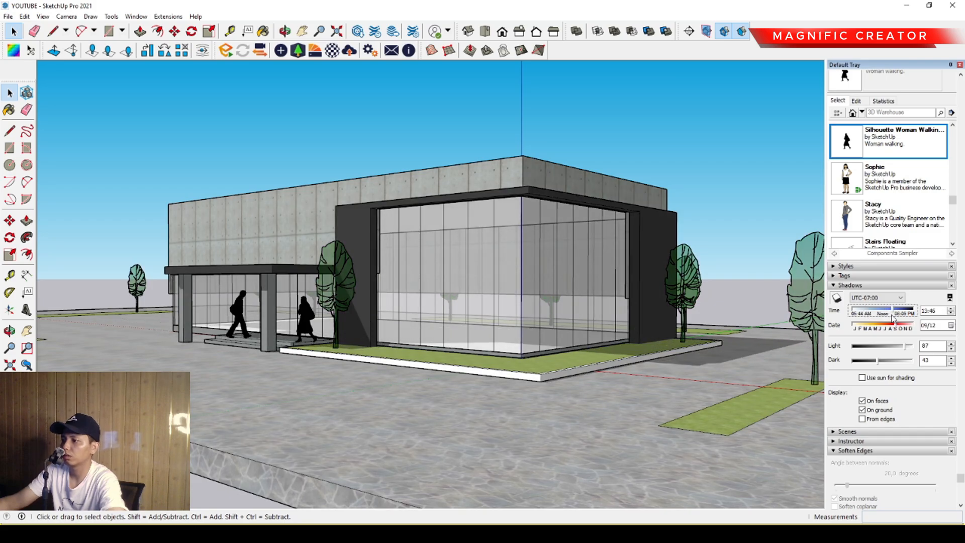
scroll(541, 290, "down", 2)
middle_click_drag(541, 289, 594, 277)
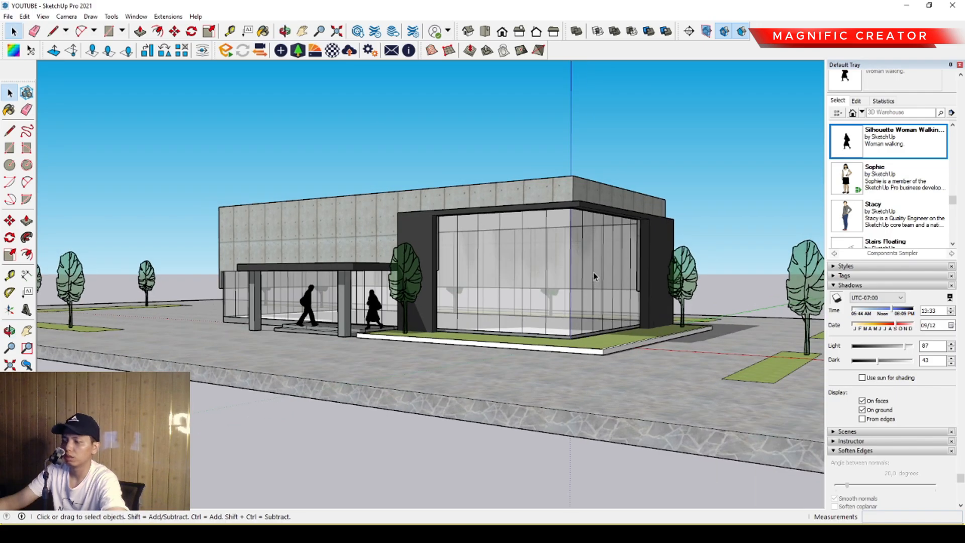
middle_click_drag(415, 282, 391, 321)
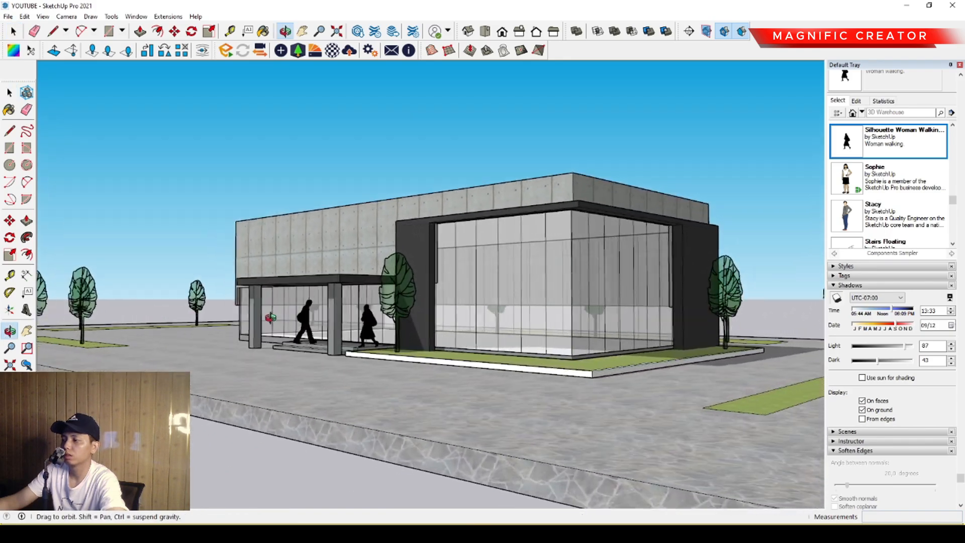
middle_click_drag(270, 318, 385, 327)
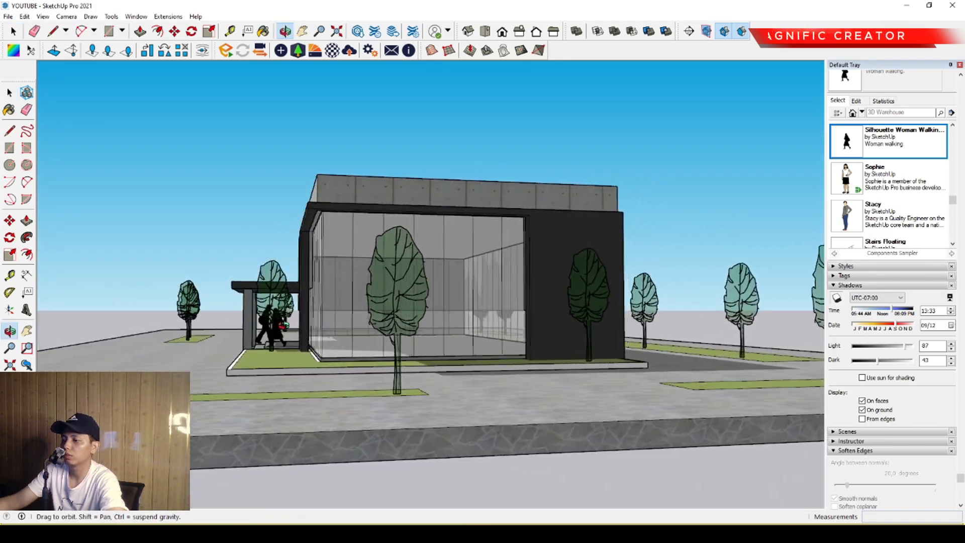
middle_click_drag(284, 326, 274, 325)
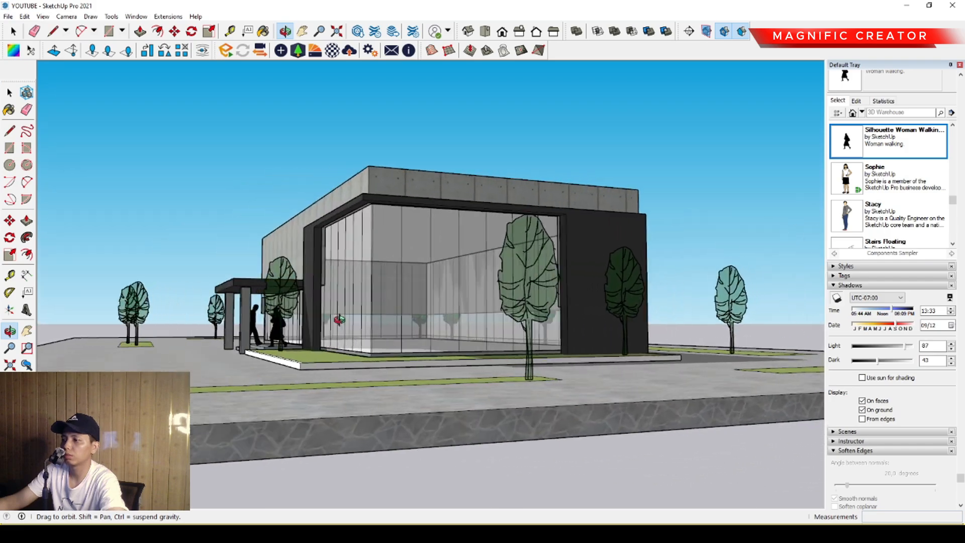